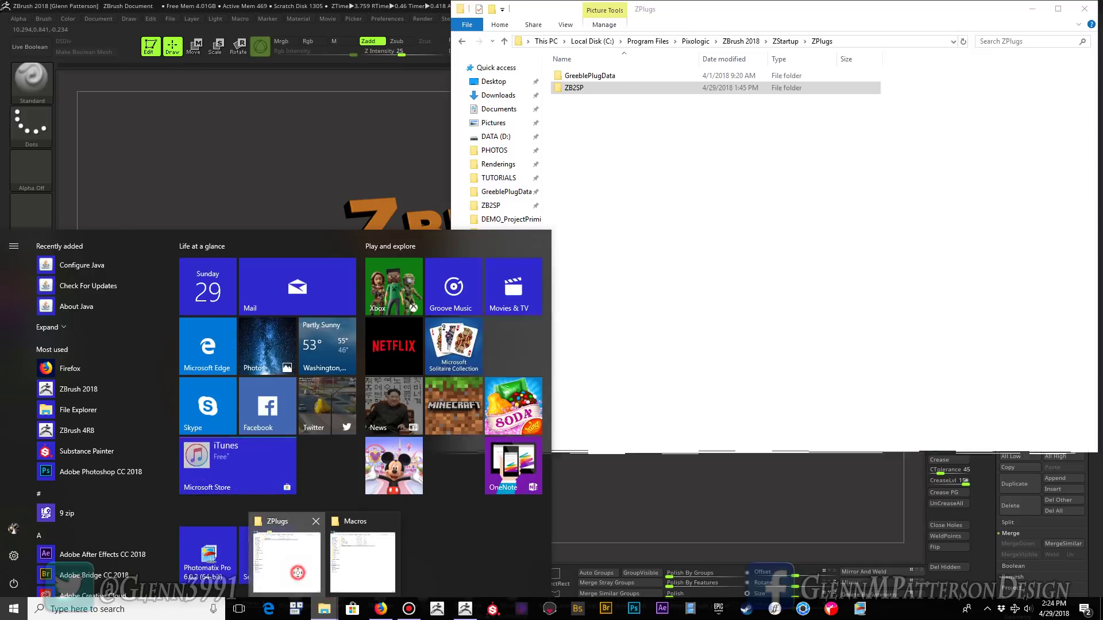
# - Bring up the ZPlugs and Macros folder windows and open the ZBrush 2 Substance Painter folder inside Macros
pyautogui.click(286, 560)
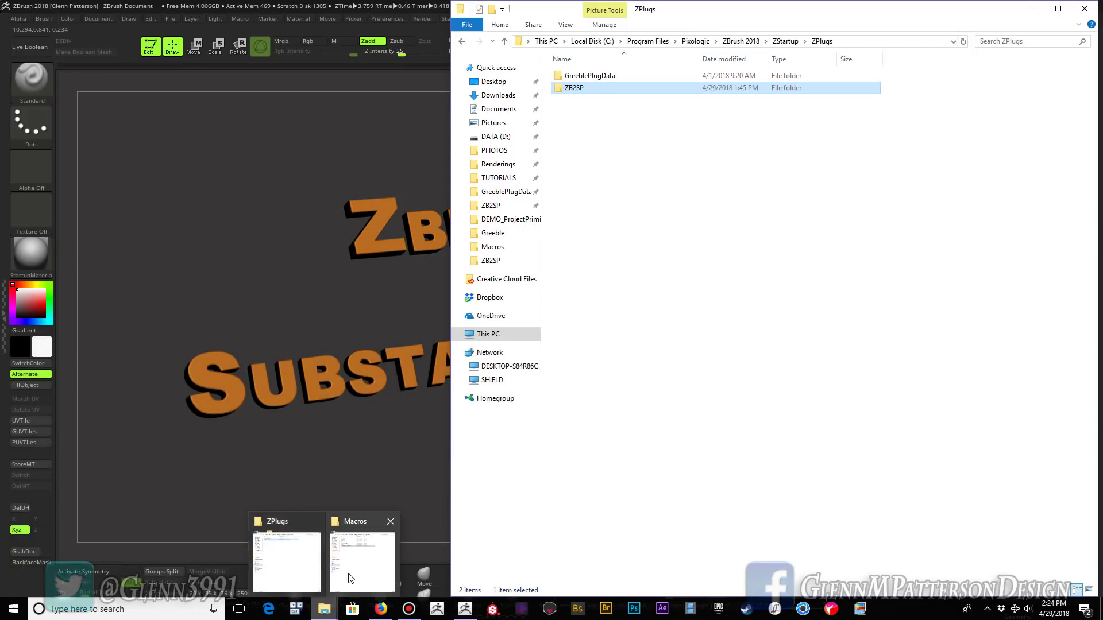
pyautogui.click(347, 577)
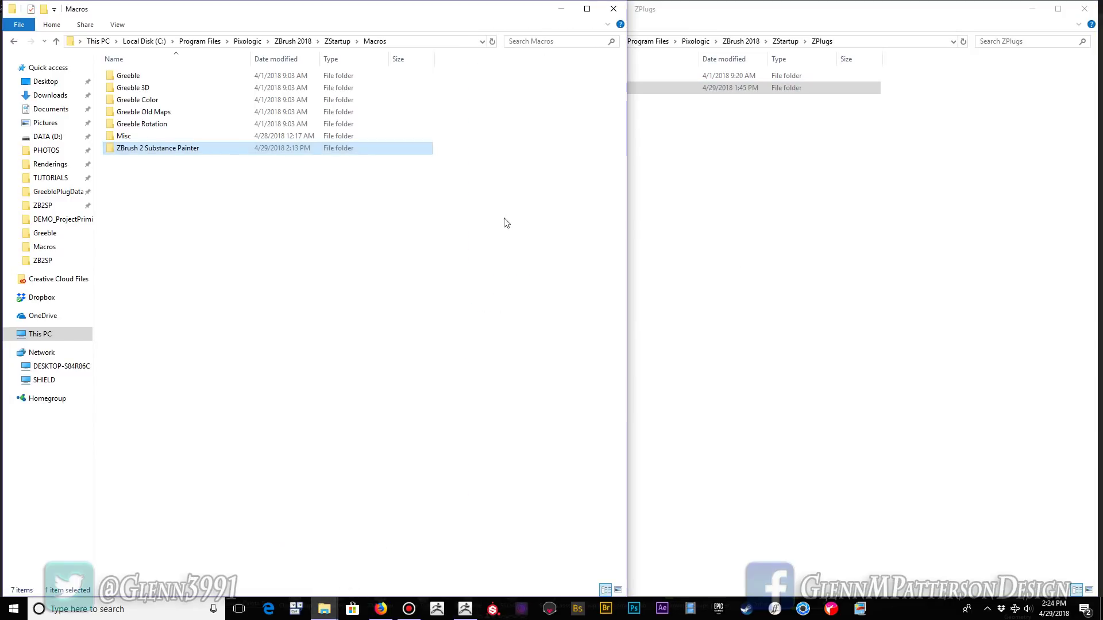
pyautogui.click(763, 13)
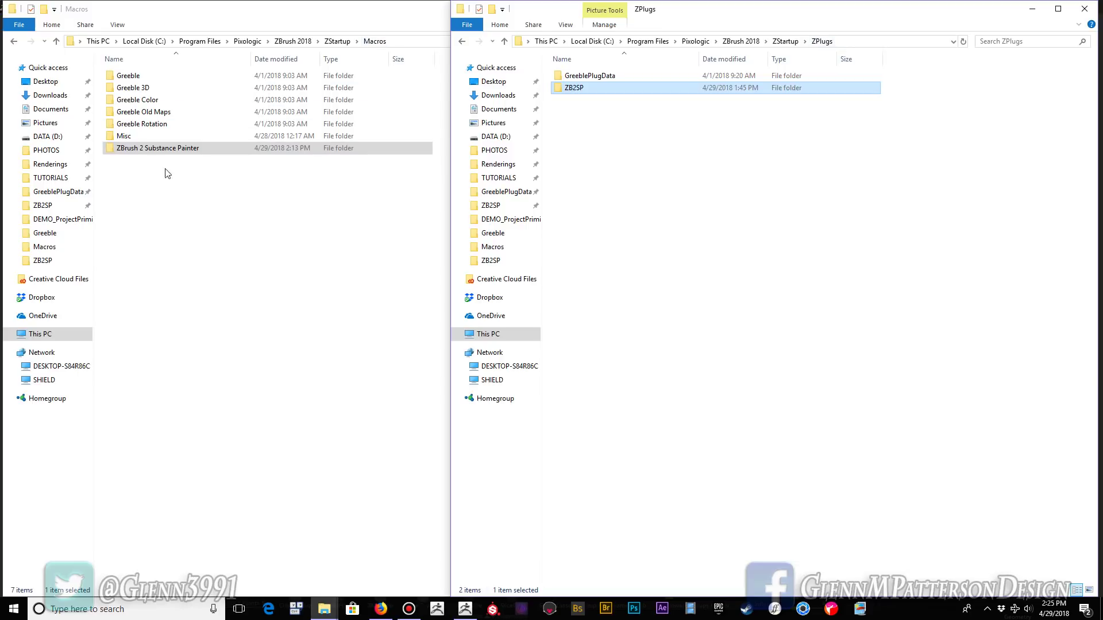
pyautogui.click(233, 148)
pyautogui.click(201, 191)
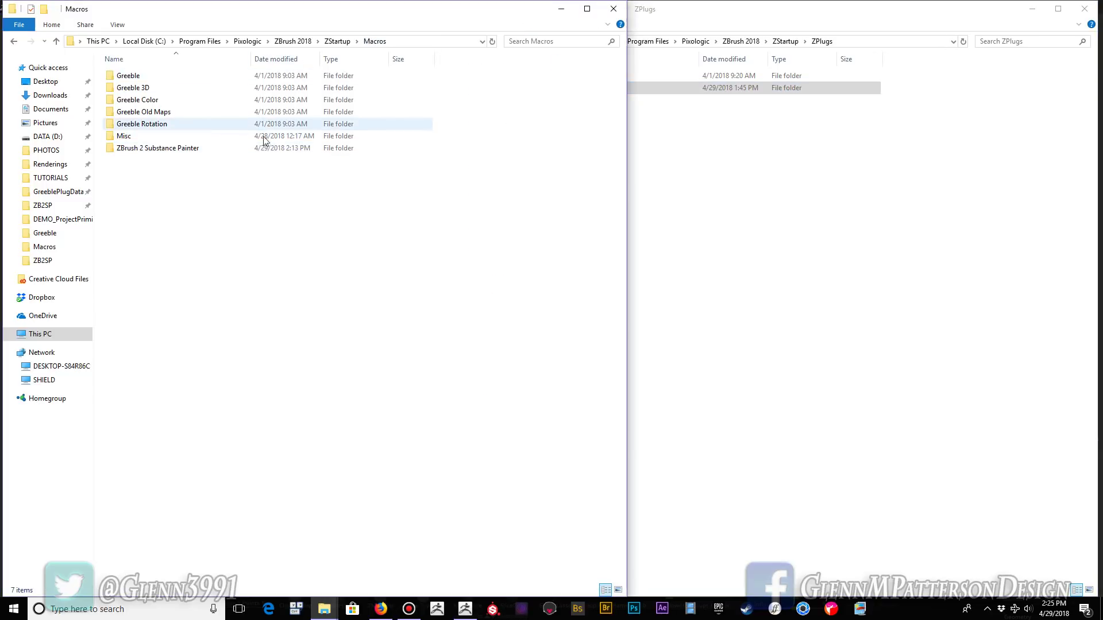
pyautogui.doubleClick(219, 148)
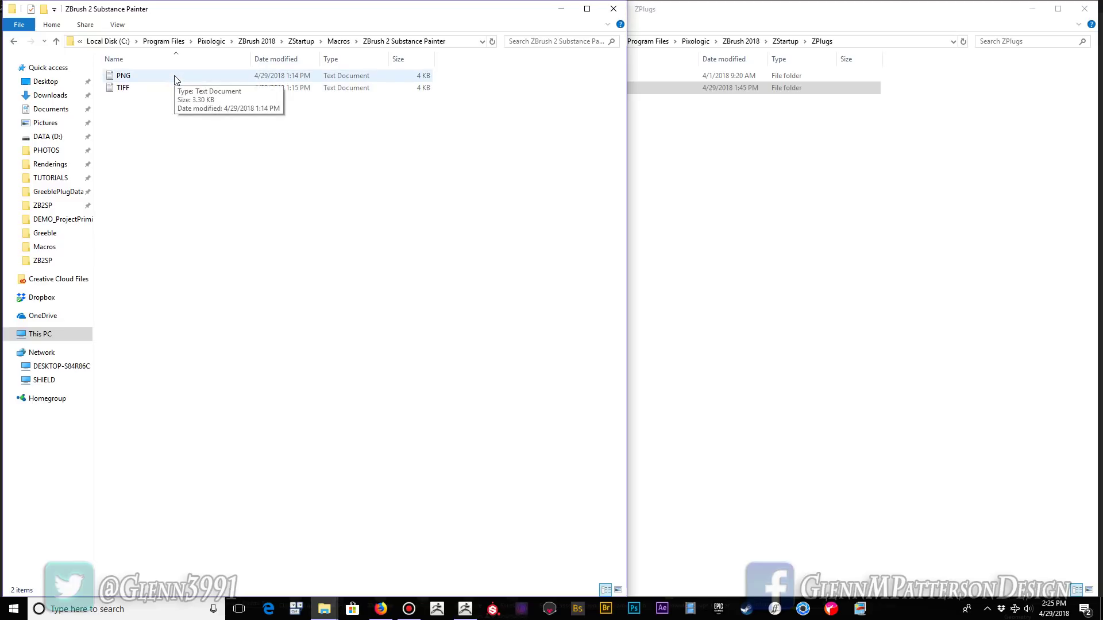
# - Open the ZB2SP folder inside ZPlugs to view its files alongside the macro files
pyautogui.click(788, 170)
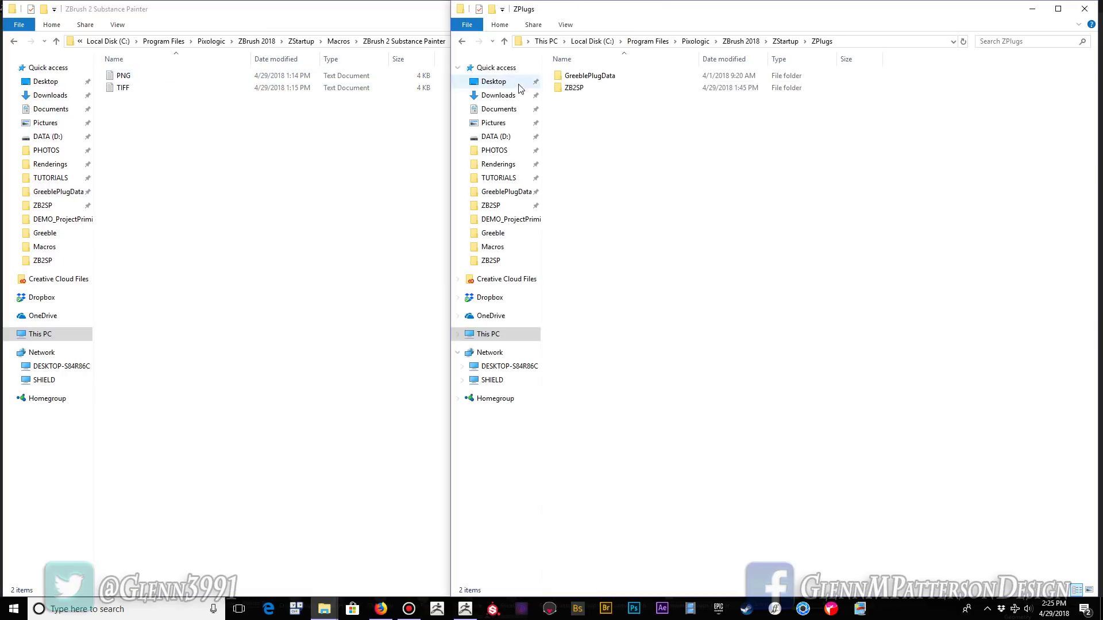
pyautogui.doubleClick(558, 92)
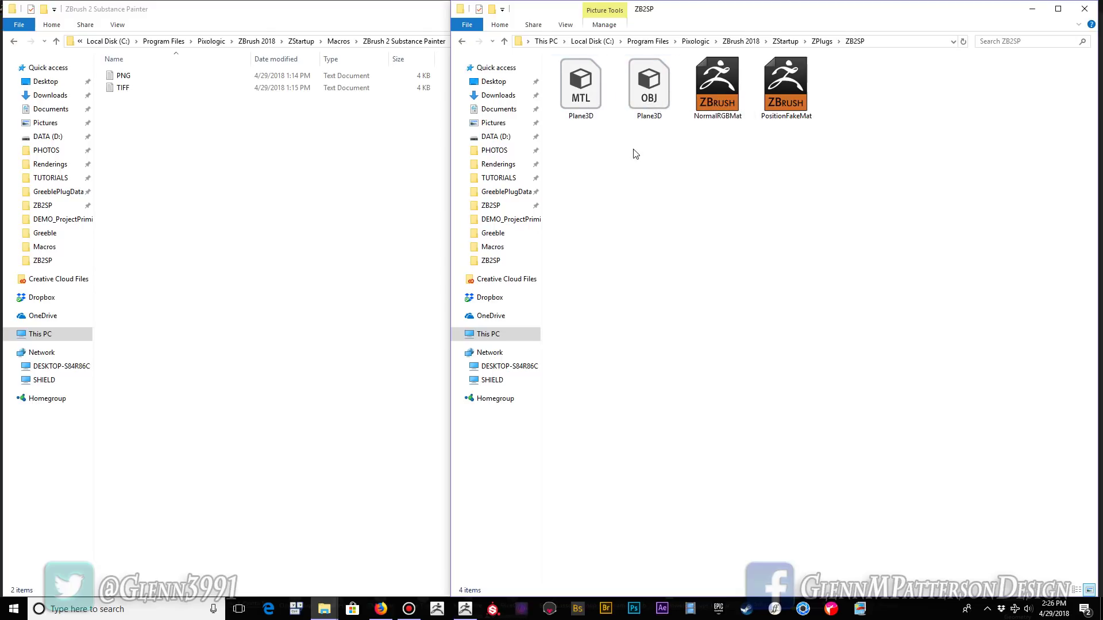
pyautogui.click(315, 210)
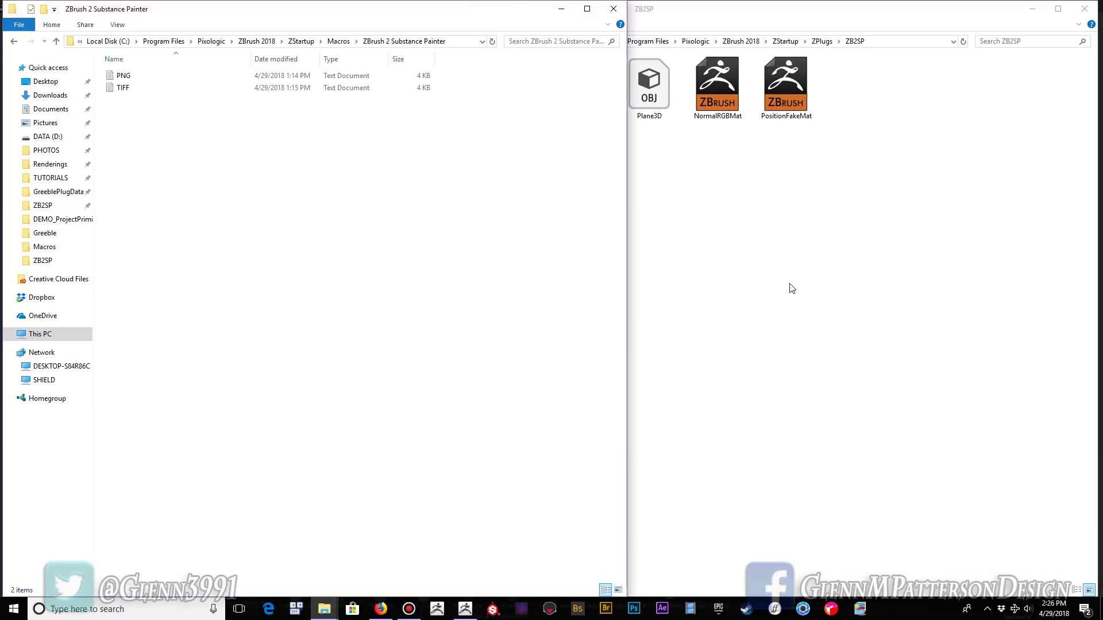
# - Switch to ZBrush, make the StarFighter the active tool and frame it in a three-quarter view
pyautogui.click(464, 608)
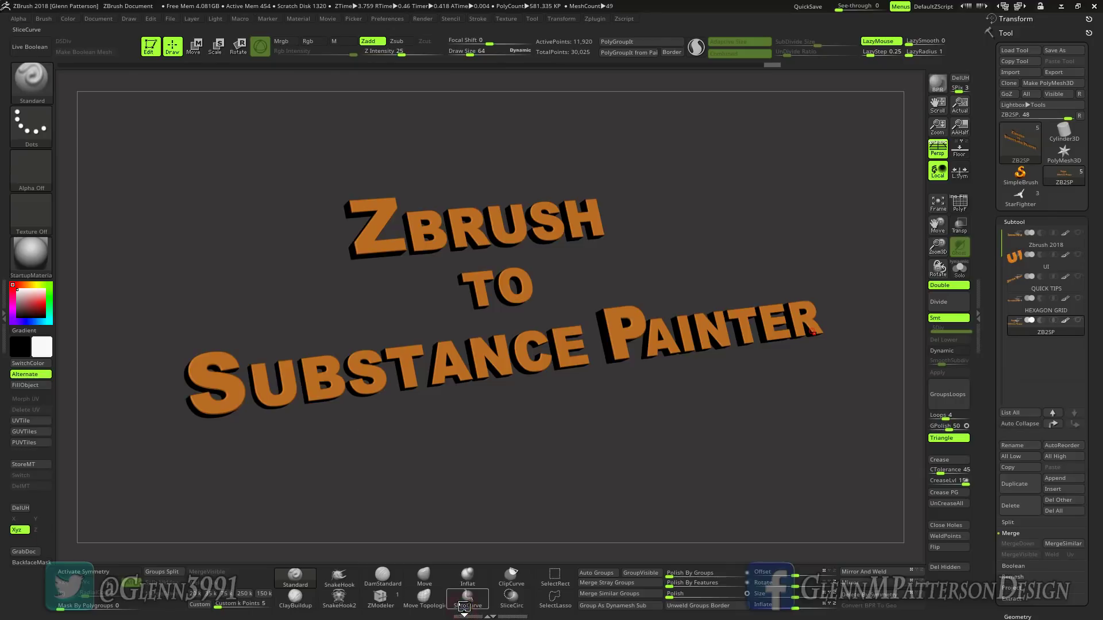
pyautogui.click(1020, 197)
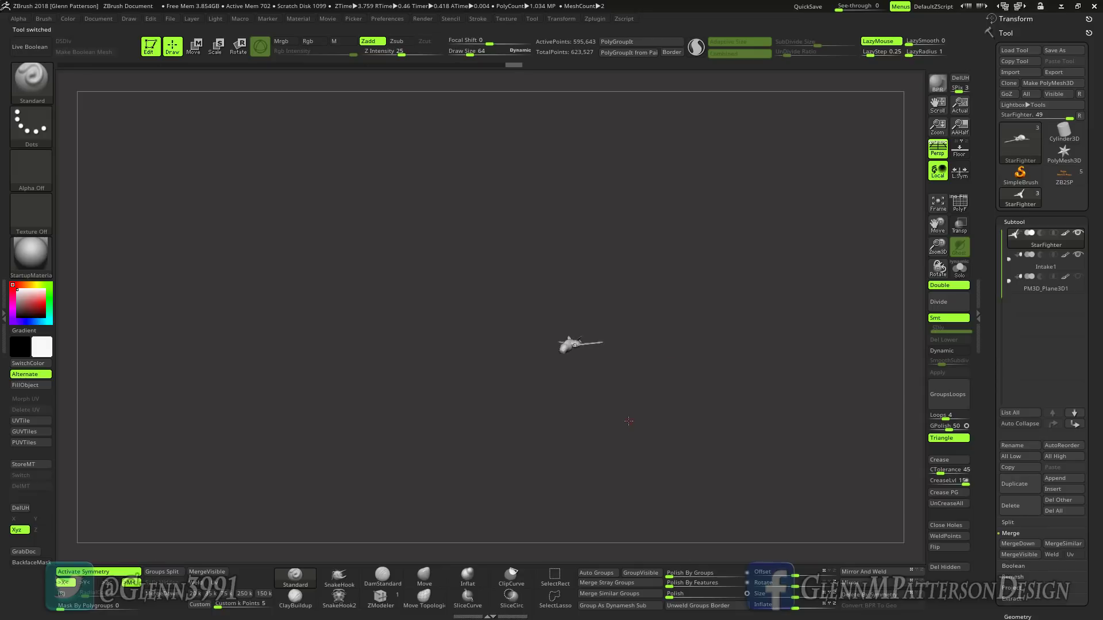
pyautogui.click(937, 204)
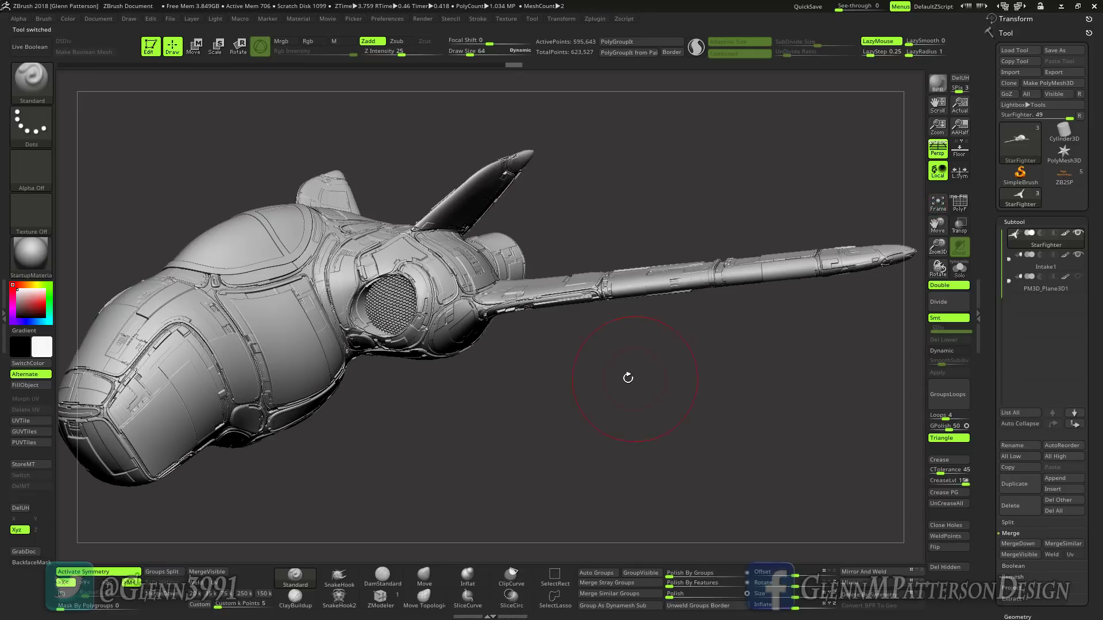
pyautogui.moveTo(628, 377); pyautogui.dragTo(635, 406)
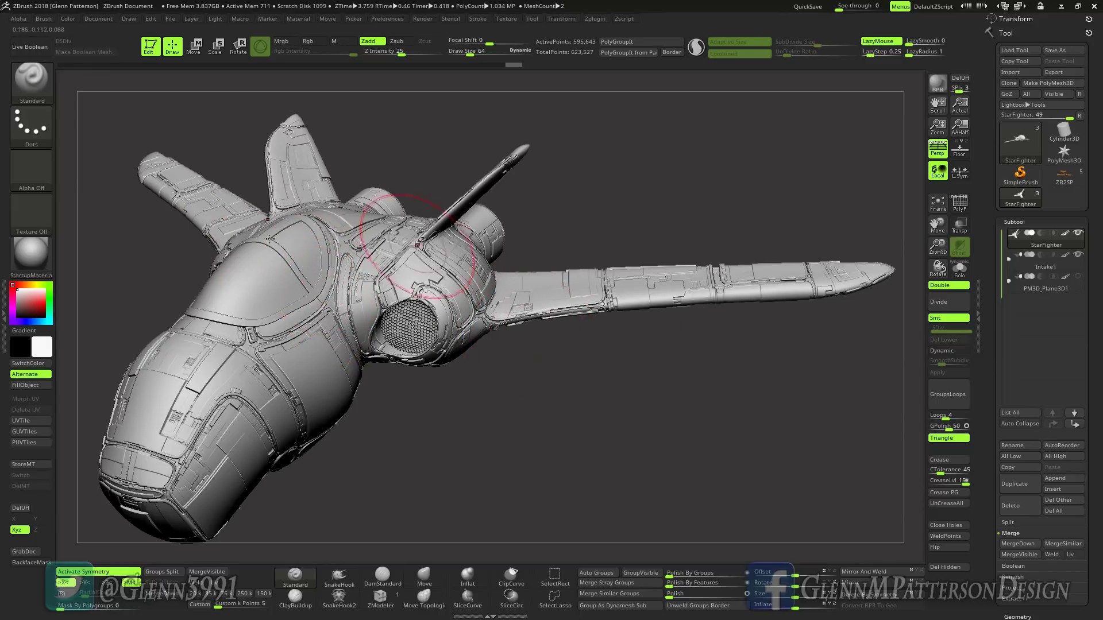
# - Turn on the polyframe display for the StarFighter and turn off perspective distortion
pyautogui.click(964, 211)
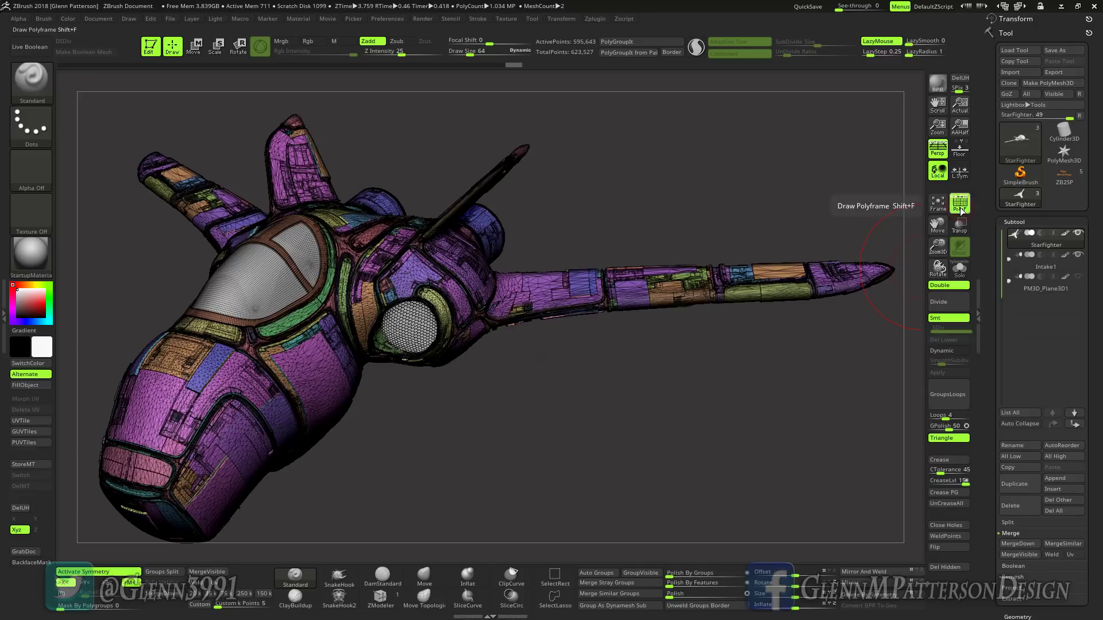
pyautogui.moveTo(544, 429); pyautogui.dragTo(595, 401)
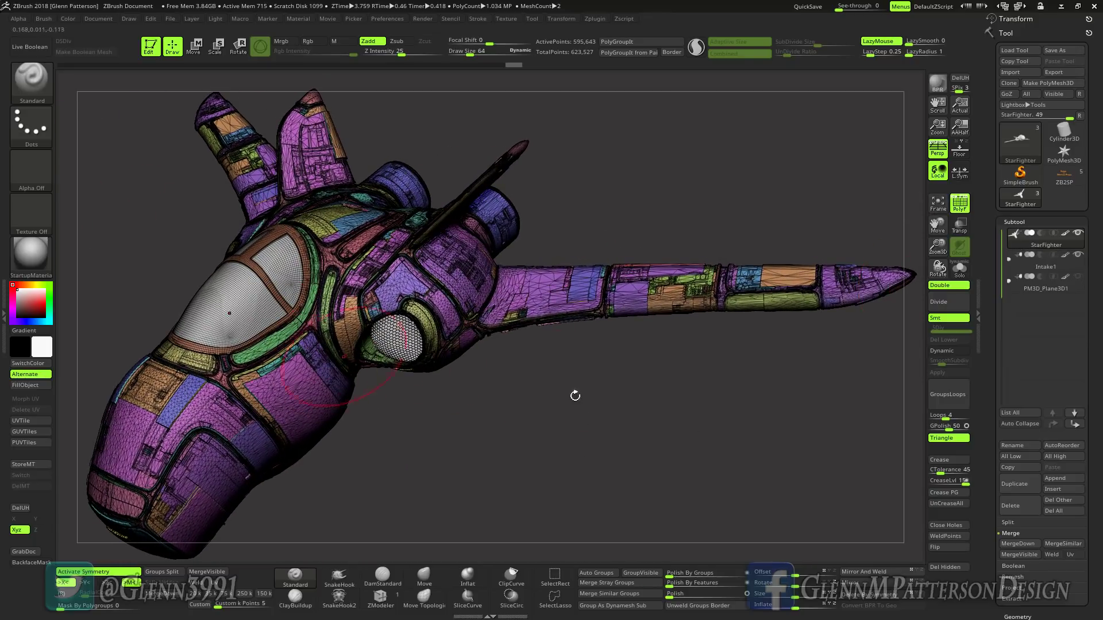
pyautogui.click(935, 150)
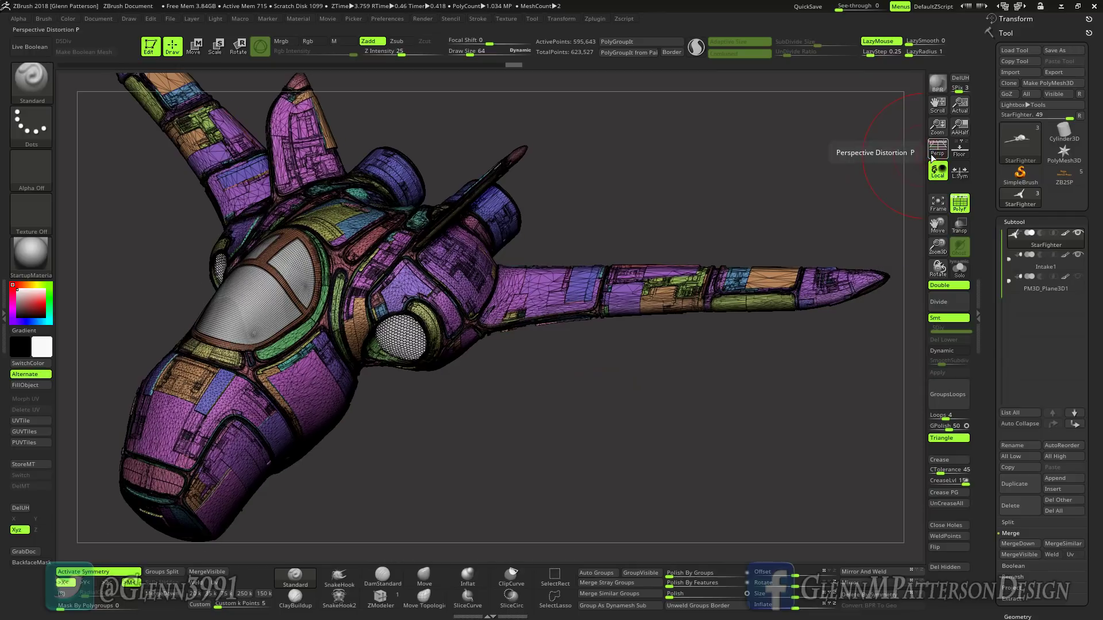
# - Turn off the document's Pro constraint and resize the document to 2048 by 2048
pyautogui.click(99, 19)
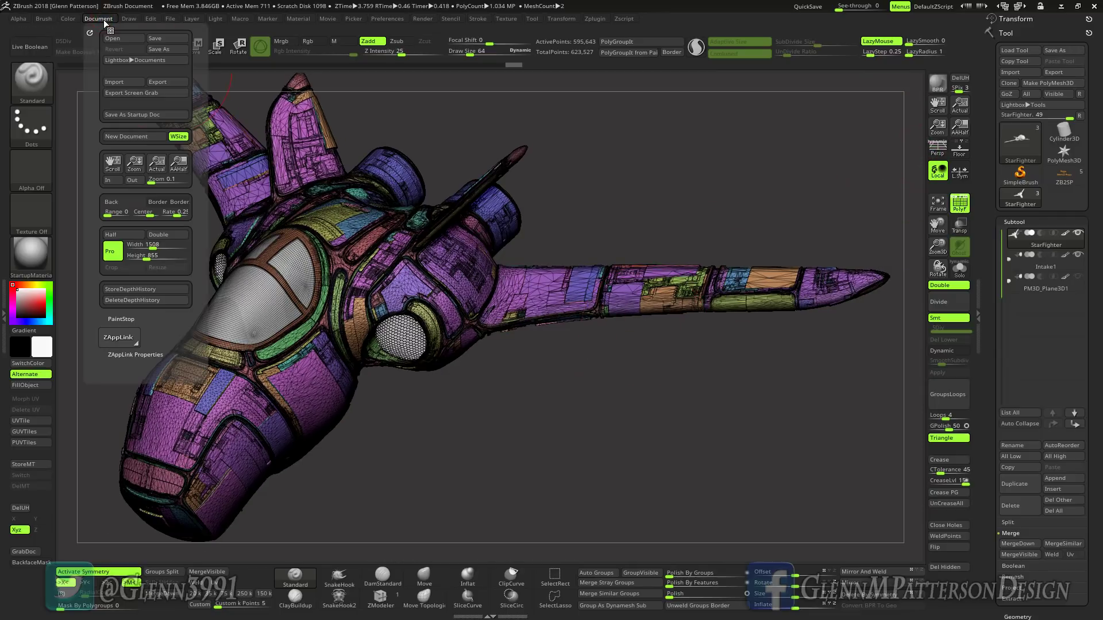
pyautogui.click(114, 258)
pyautogui.click(148, 245)
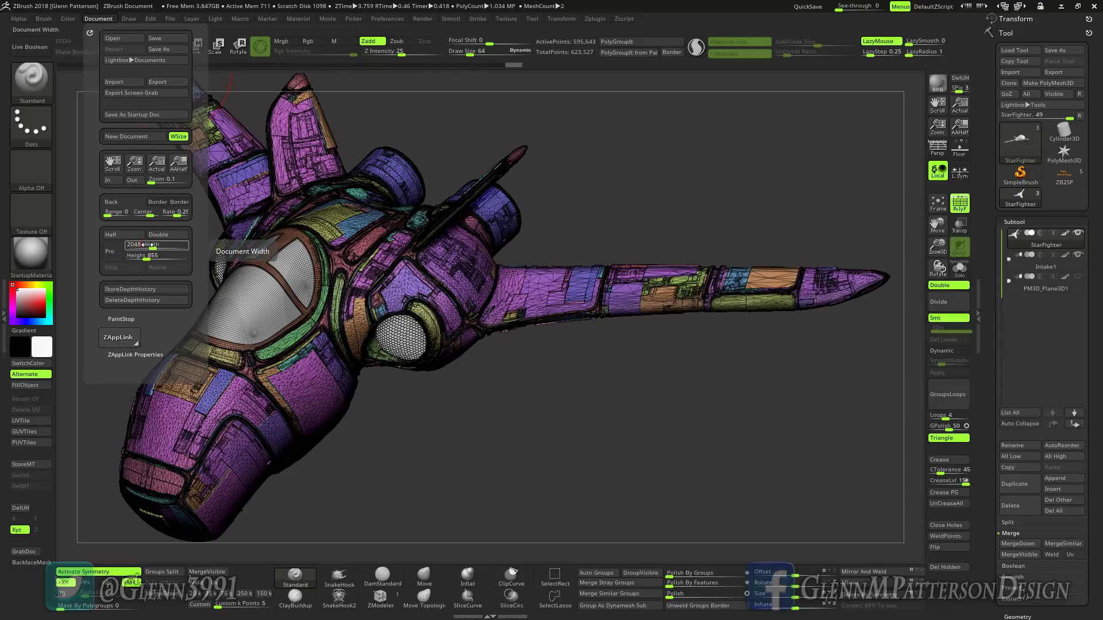
pyautogui.press('Return')
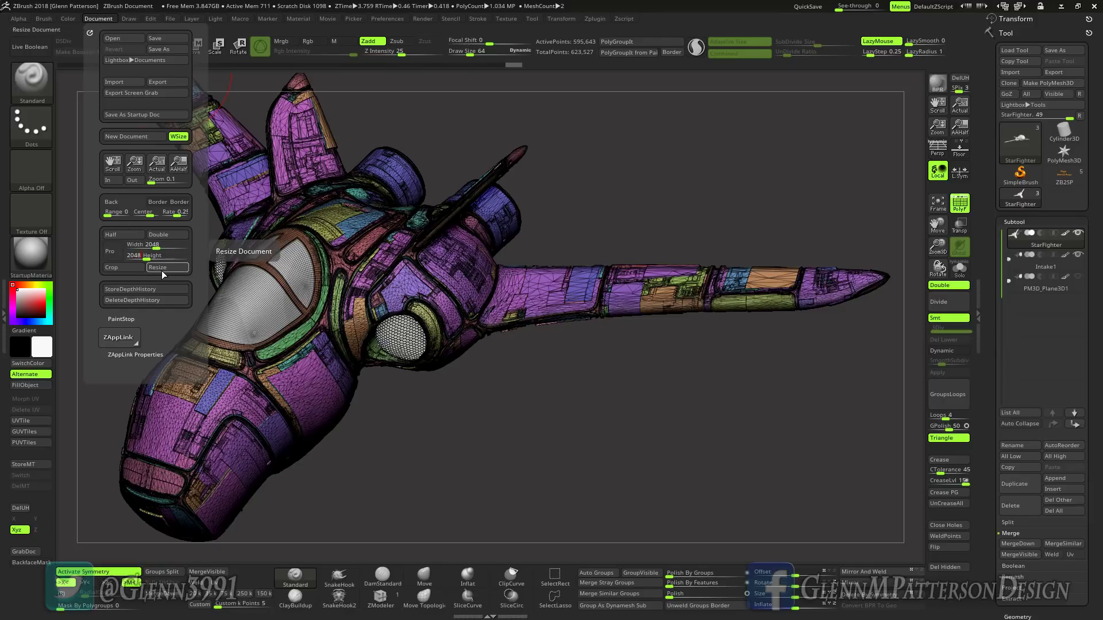
pyautogui.click(163, 268)
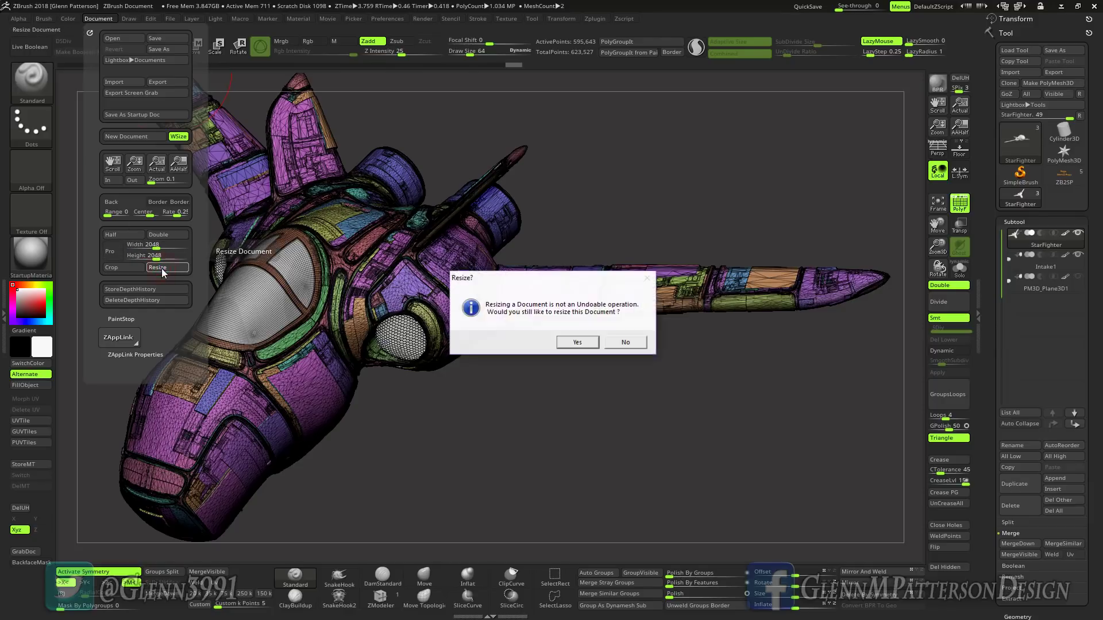
pyautogui.click(583, 343)
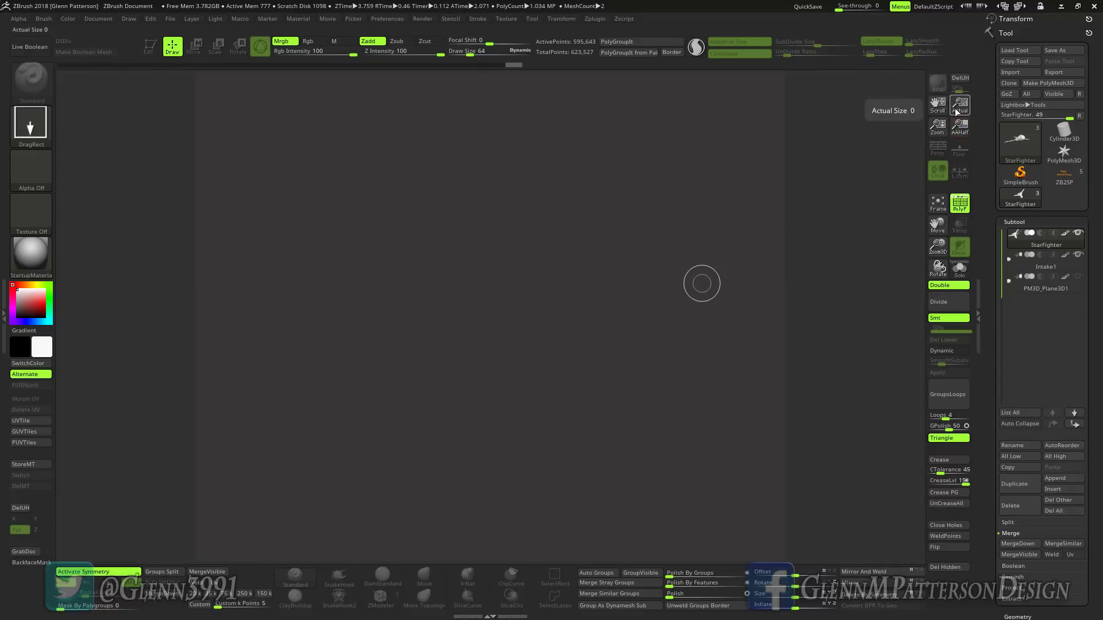
# - Fit the whole square document in view, draw the StarFighter onto the canvas and enter Edit mode
pyautogui.moveTo(937, 125); pyautogui.dragTo(945, 111)
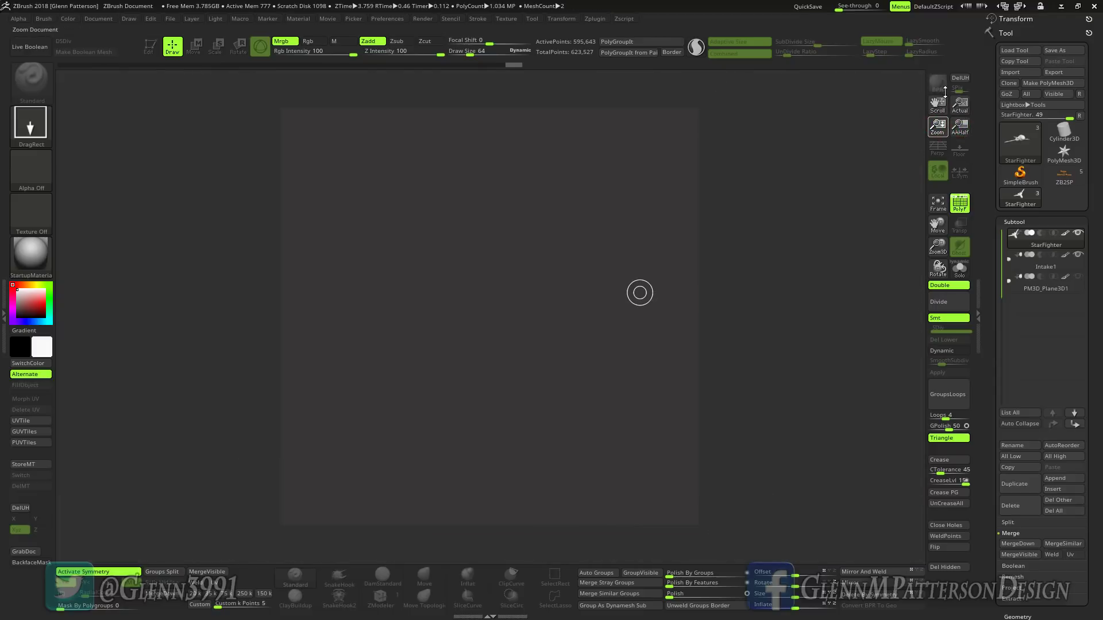
pyautogui.moveTo(494, 314); pyautogui.dragTo(484, 524)
pyautogui.press('t')
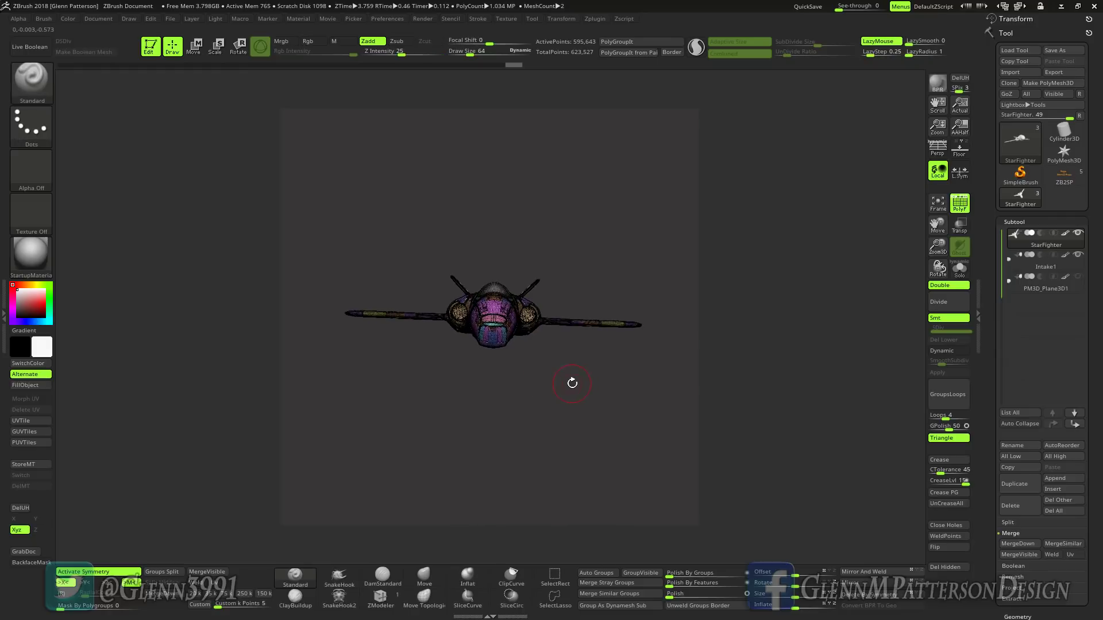
# - Frame the StarFighter in a three-quarter view, turn on perspective, and adjust the angle so the whole ship fits the document
pyautogui.moveTo(570, 384)
pyautogui.mouseDown()
pyautogui.moveTo(537, 441)
pyautogui.moveTo(550, 440)
pyautogui.moveTo(571, 402)
pyautogui.moveTo(553, 420)
pyautogui.mouseUp()
pyautogui.click(938, 202)
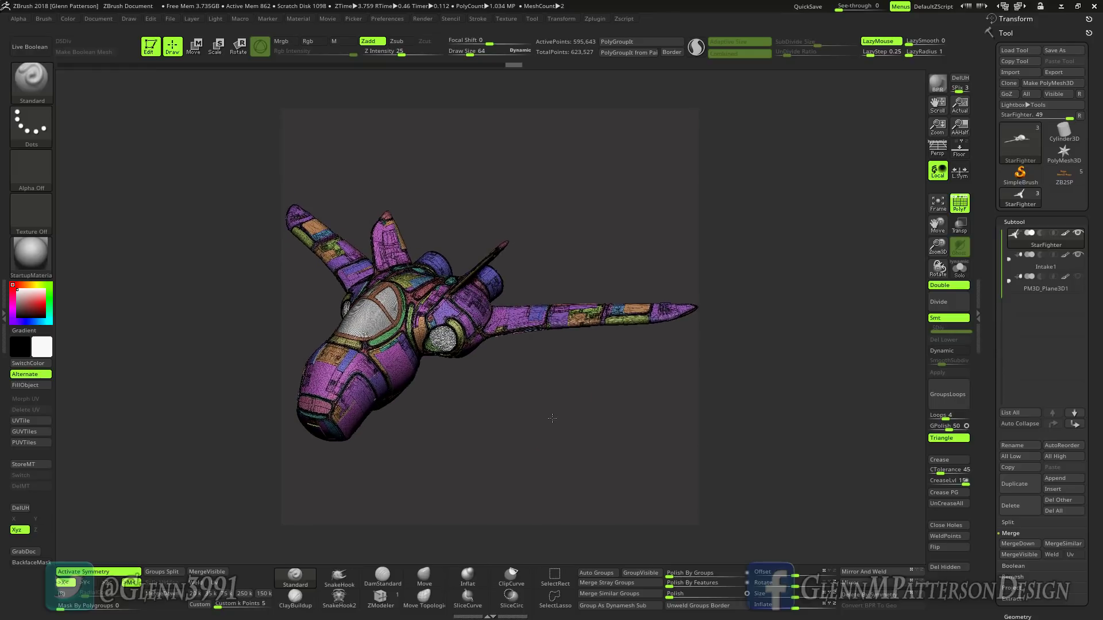
pyautogui.click(938, 151)
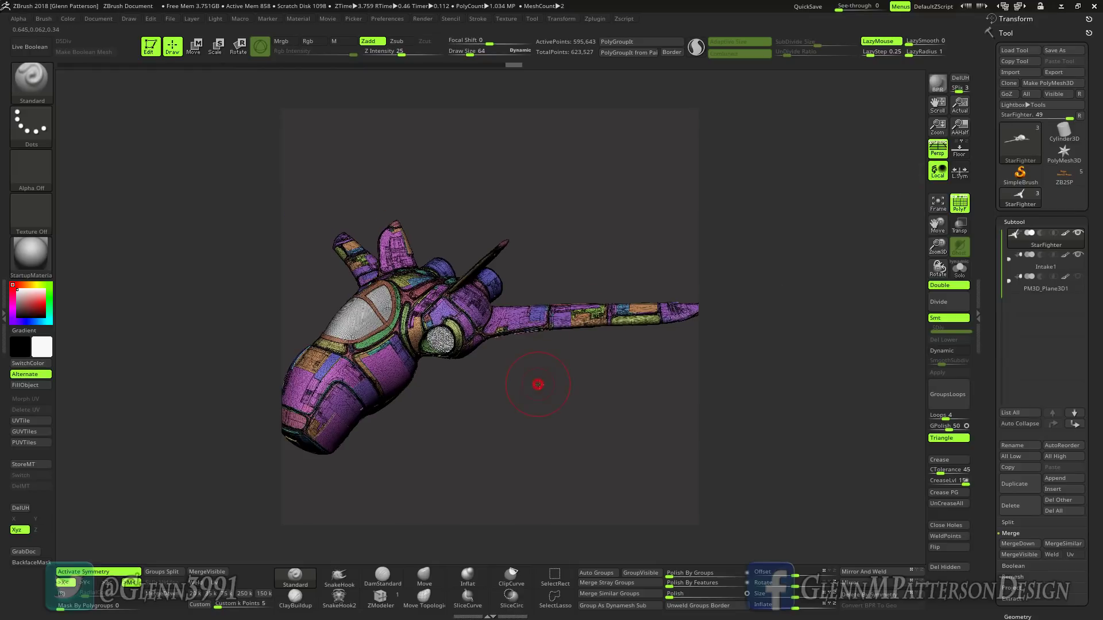
pyautogui.moveTo(536, 382); pyautogui.dragTo(546, 386)
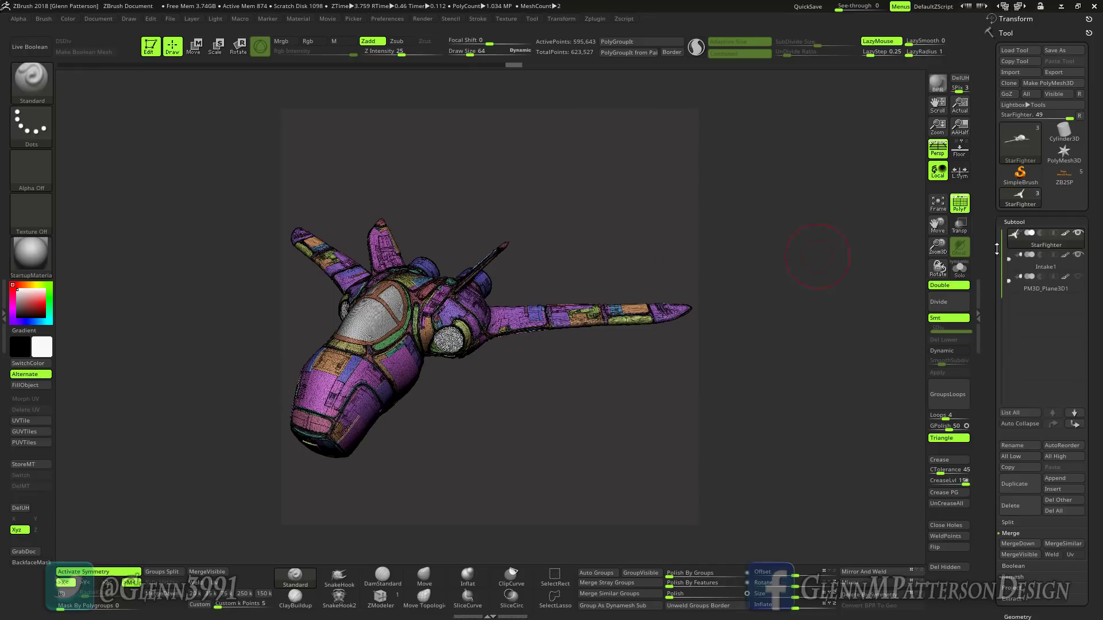
# - Open the hidden side tray and expand the Texture palette
pyautogui.moveTo(1070, 239)
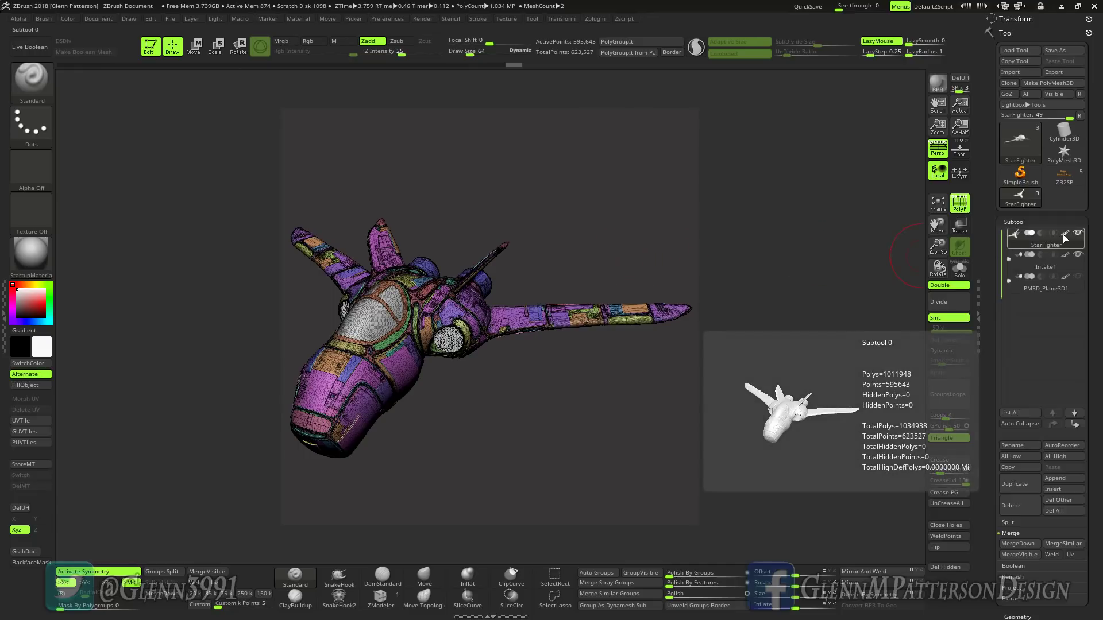
pyautogui.press('shift')
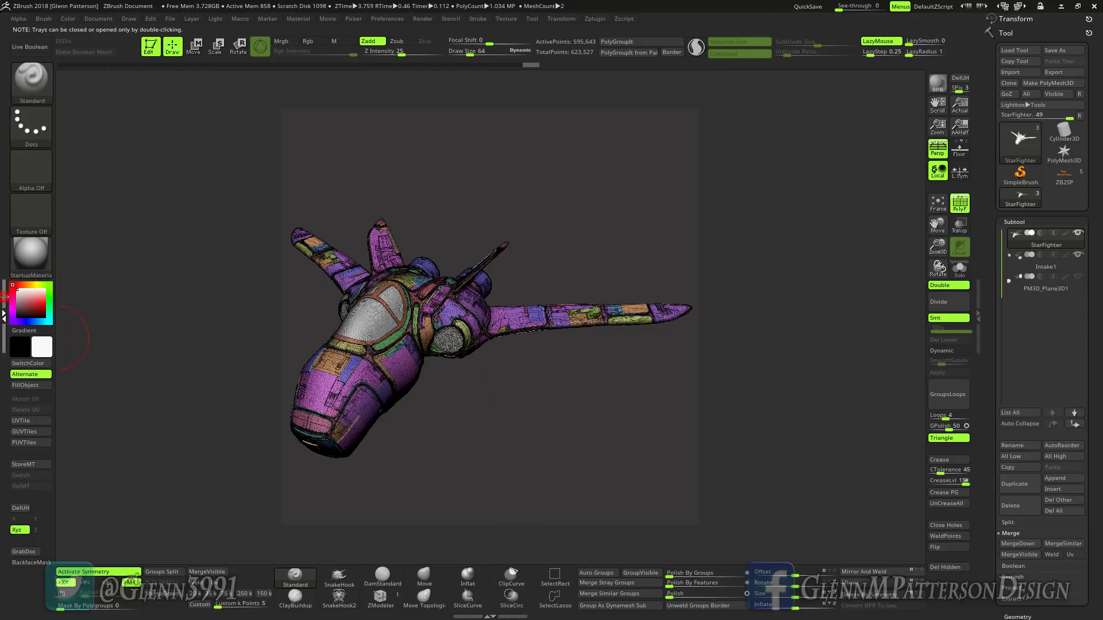
pyautogui.doubleClick(4, 315)
pyautogui.click(26, 86)
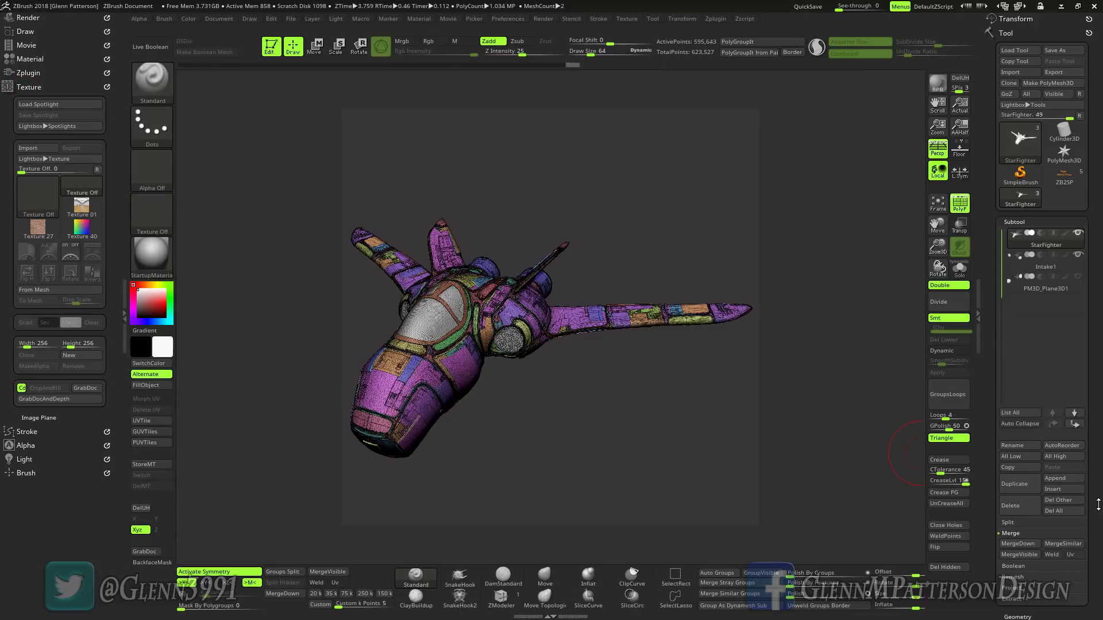
# - Expand the Macro palette and its Macros list to show the ZBrush 2 Substance Painter macros
pyautogui.moveTo(1099, 504); pyautogui.dragTo(1090, 239)
pyautogui.click(1011, 404)
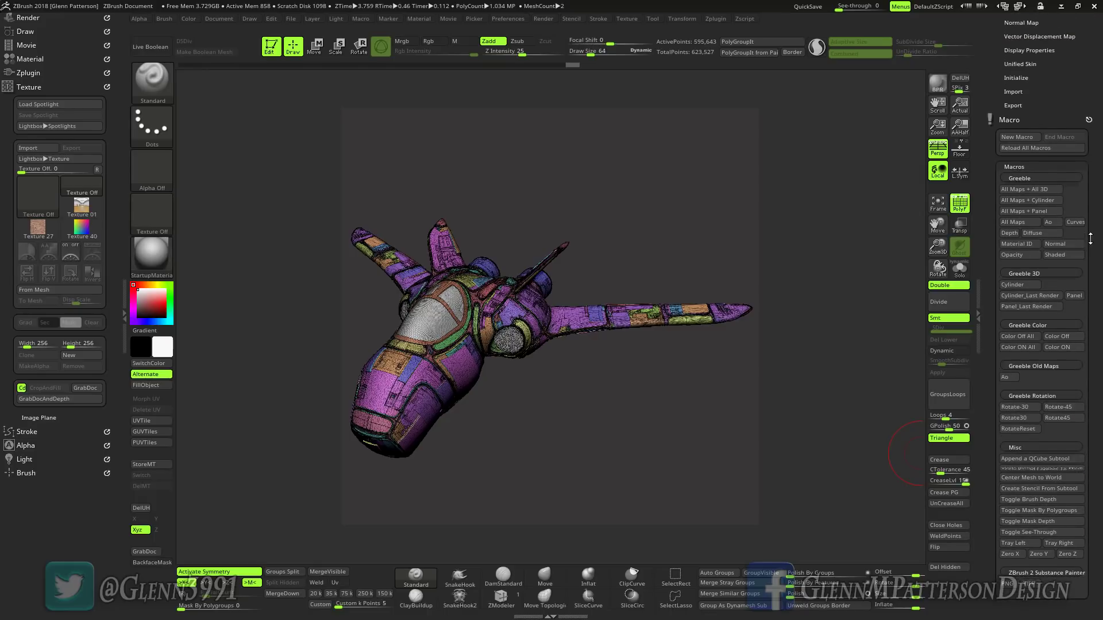
pyautogui.click(1021, 148)
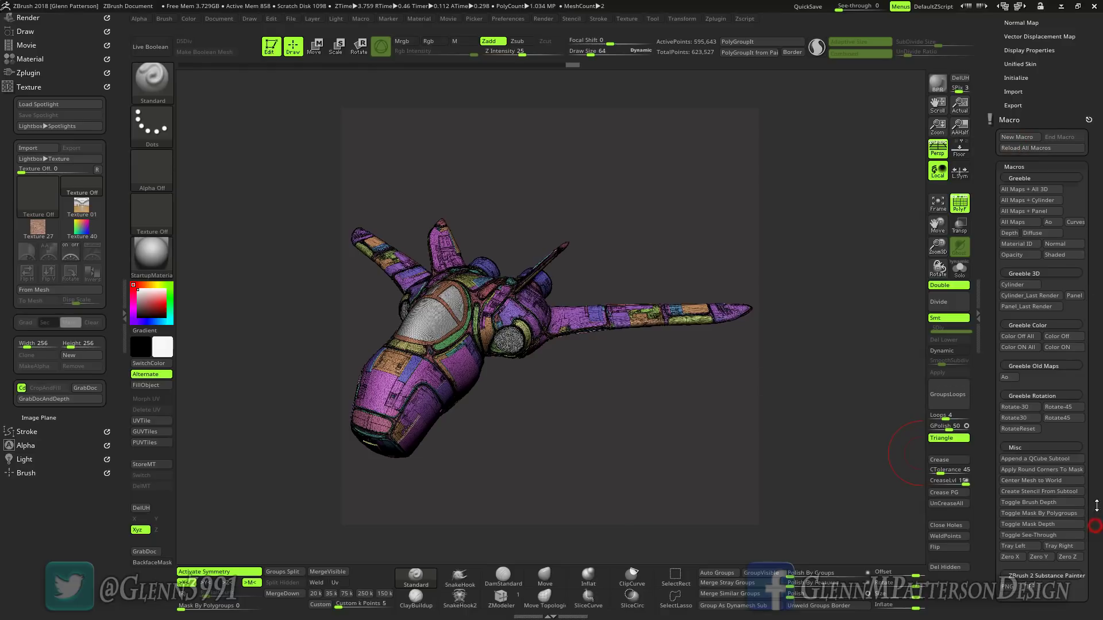
pyautogui.moveTo(1096, 506); pyautogui.dragTo(1100, 468)
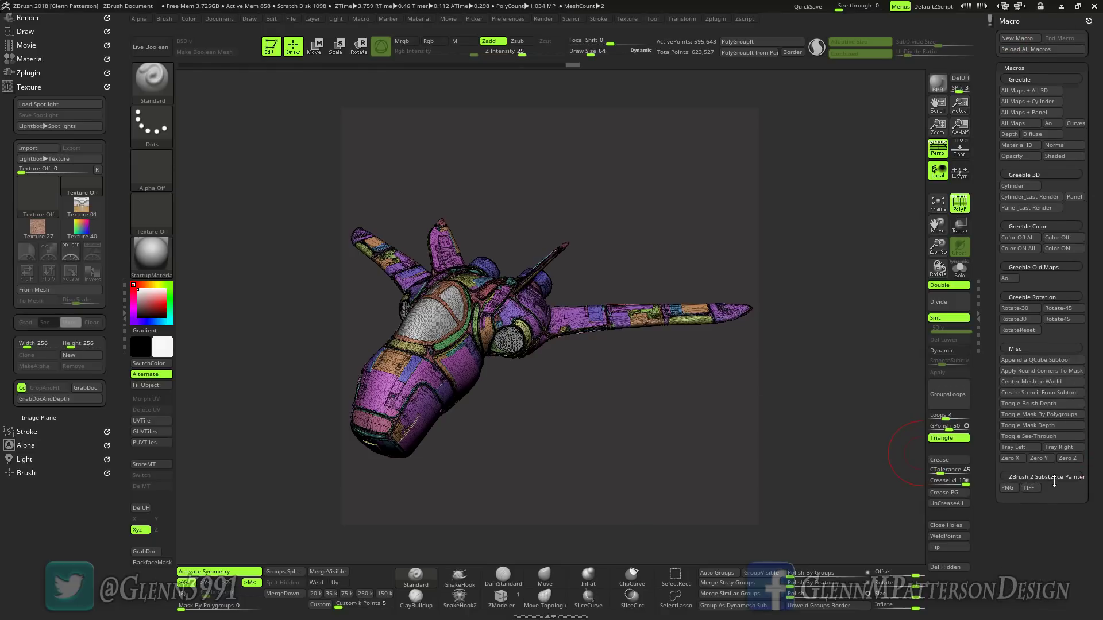
# - Collapse the Misc, Greeble Rotation, Greeble Old Maps, Greeble Color, Greeble 3D and Greeble macro groups
pyautogui.click(1031, 349)
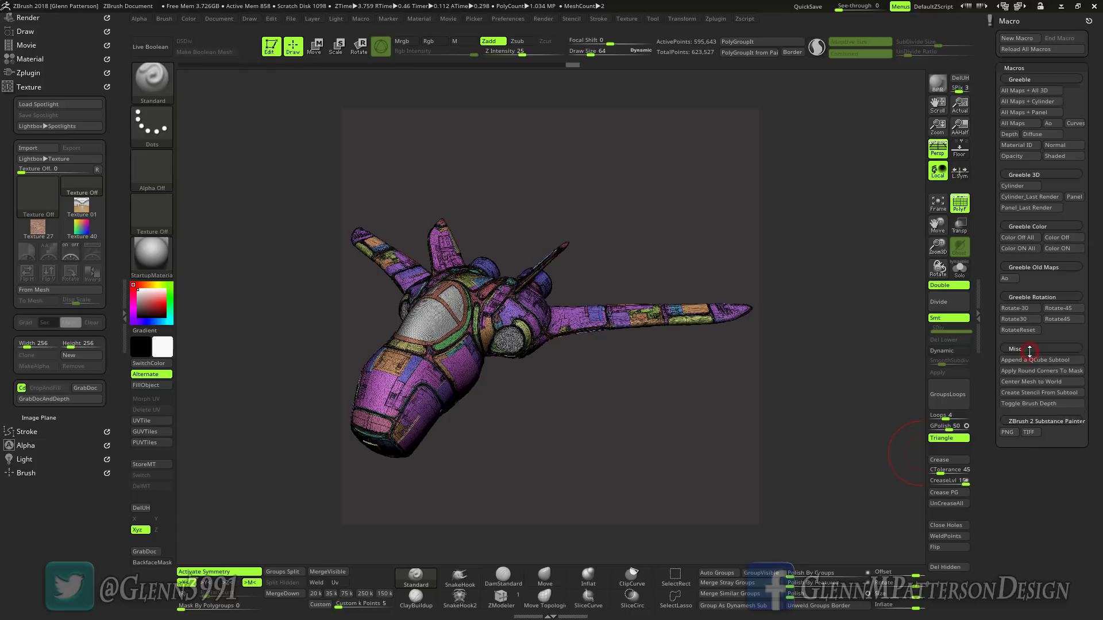
pyautogui.click(1023, 297)
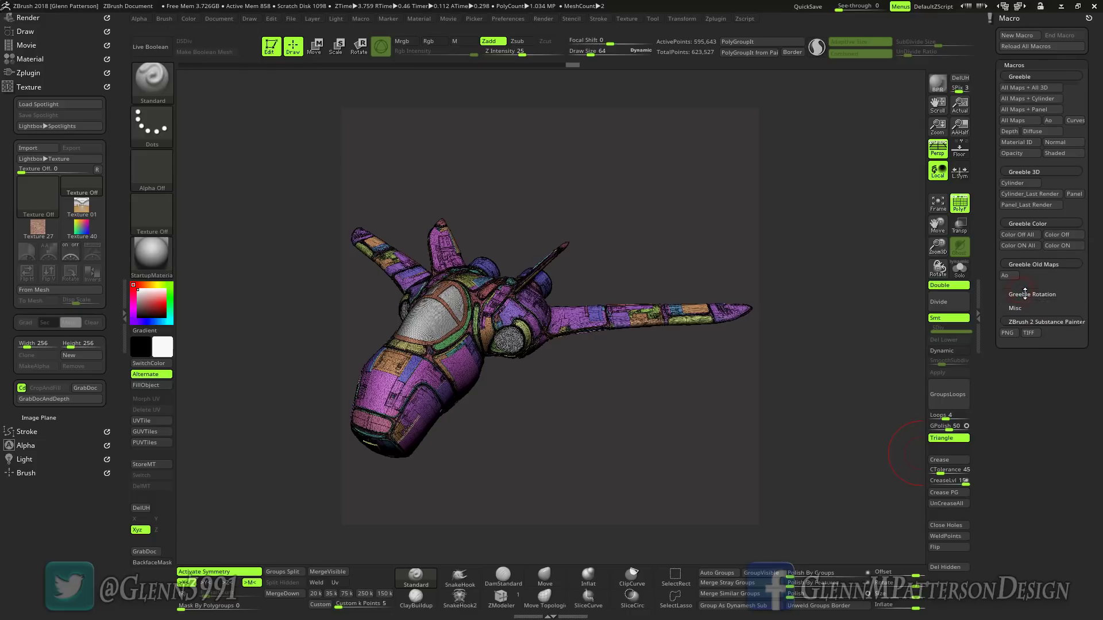
pyautogui.click(1035, 264)
pyautogui.click(1028, 223)
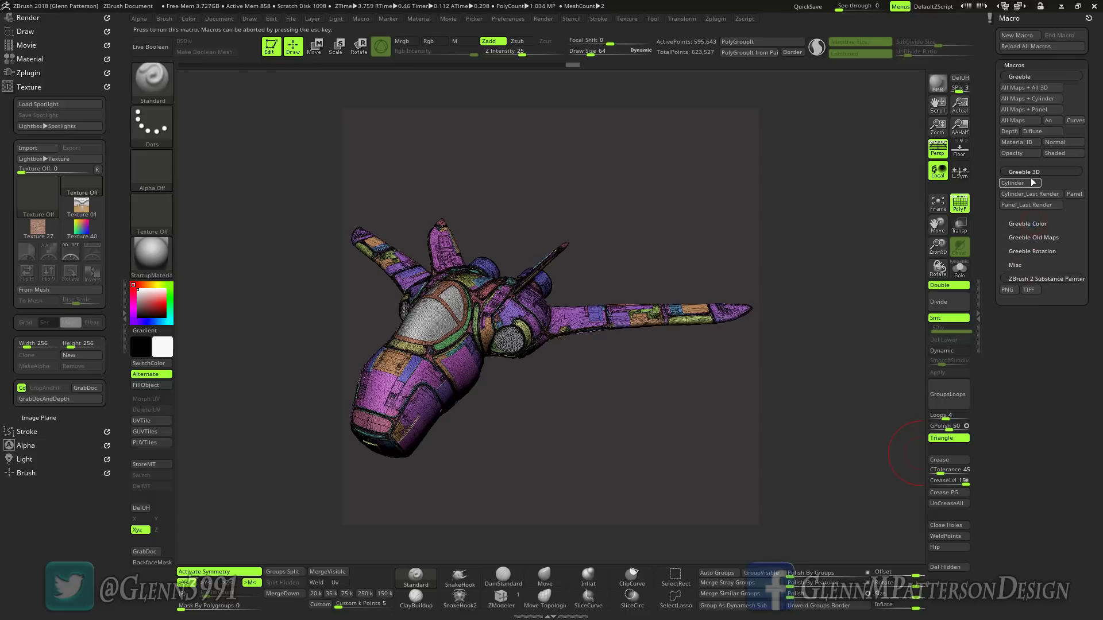
pyautogui.click(1024, 172)
pyautogui.click(1030, 76)
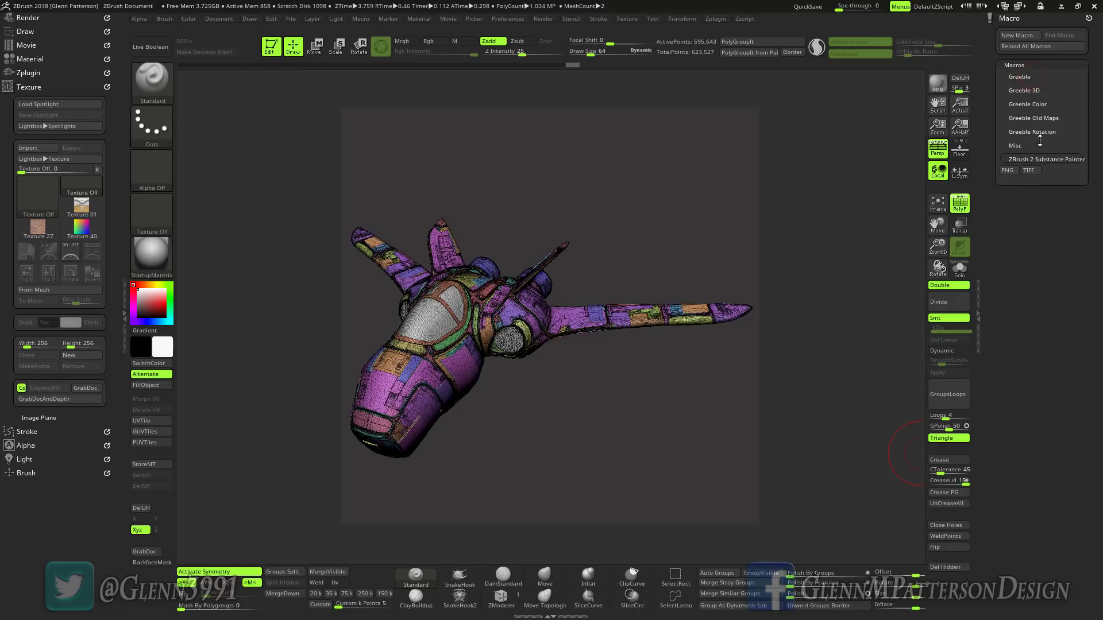
# - Run the ZBrush 2 Substance Painter PNG macro and preview the generated Normal and Position textures
pyautogui.click(1009, 172)
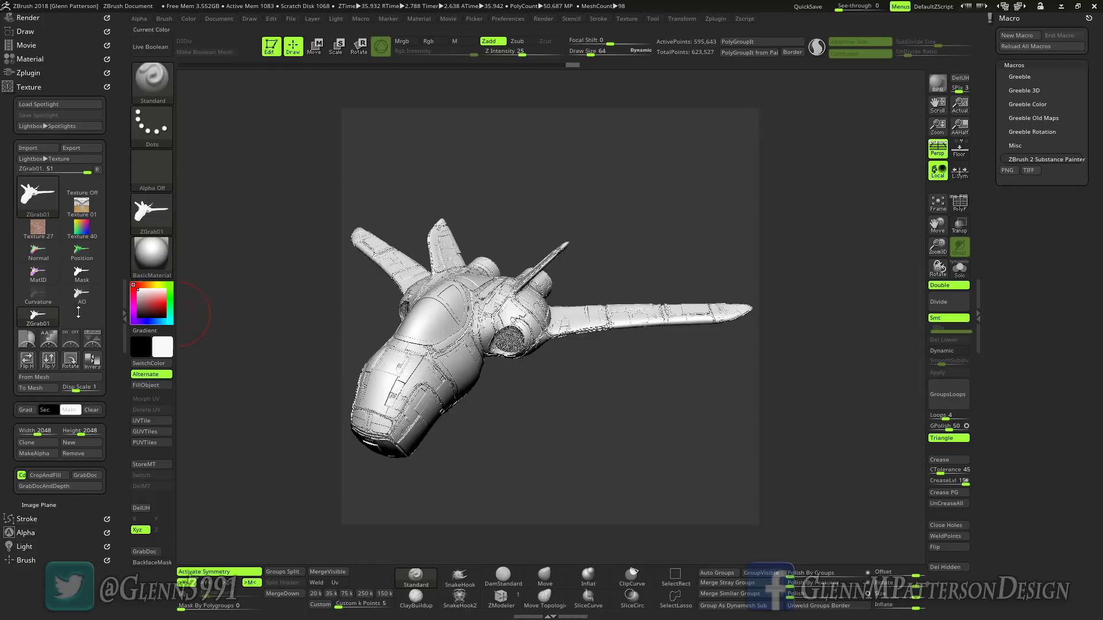
pyautogui.moveTo(43, 262)
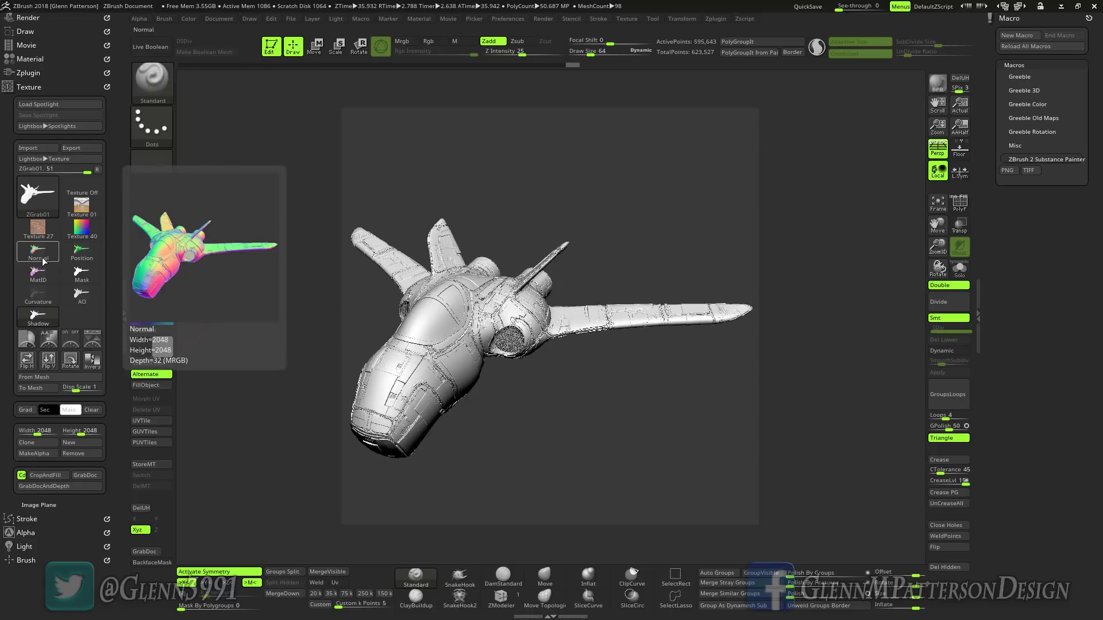
pyautogui.moveTo(85, 258)
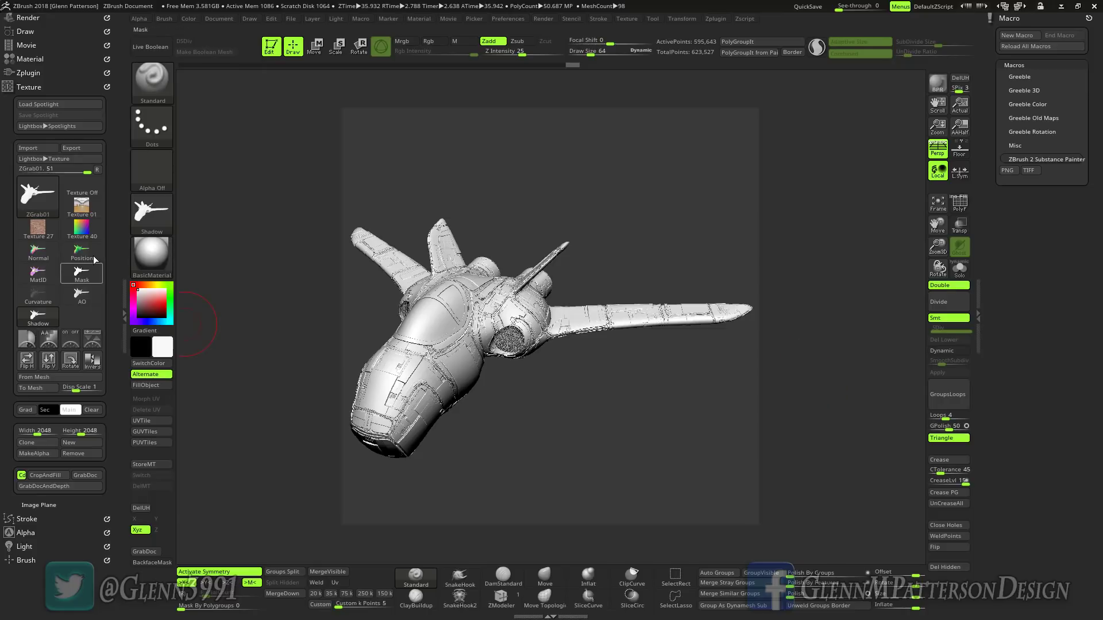
# - Select the Normal texture, and minimize ZBrush to examine the exported map files in the ZB2SP folder
pyautogui.click(38, 254)
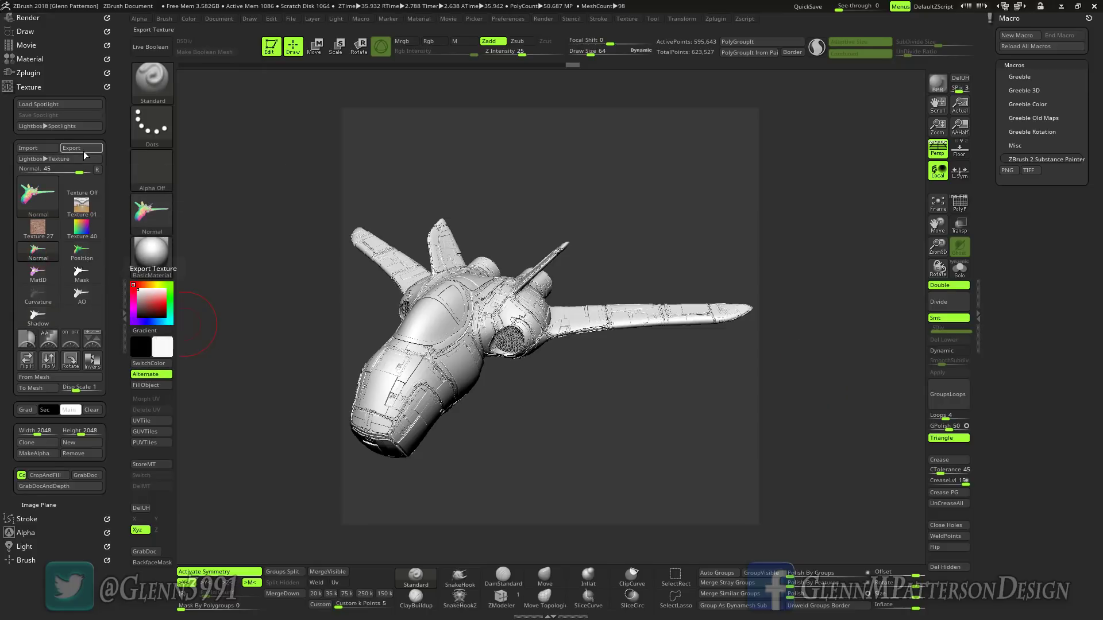
pyautogui.click(1060, 7)
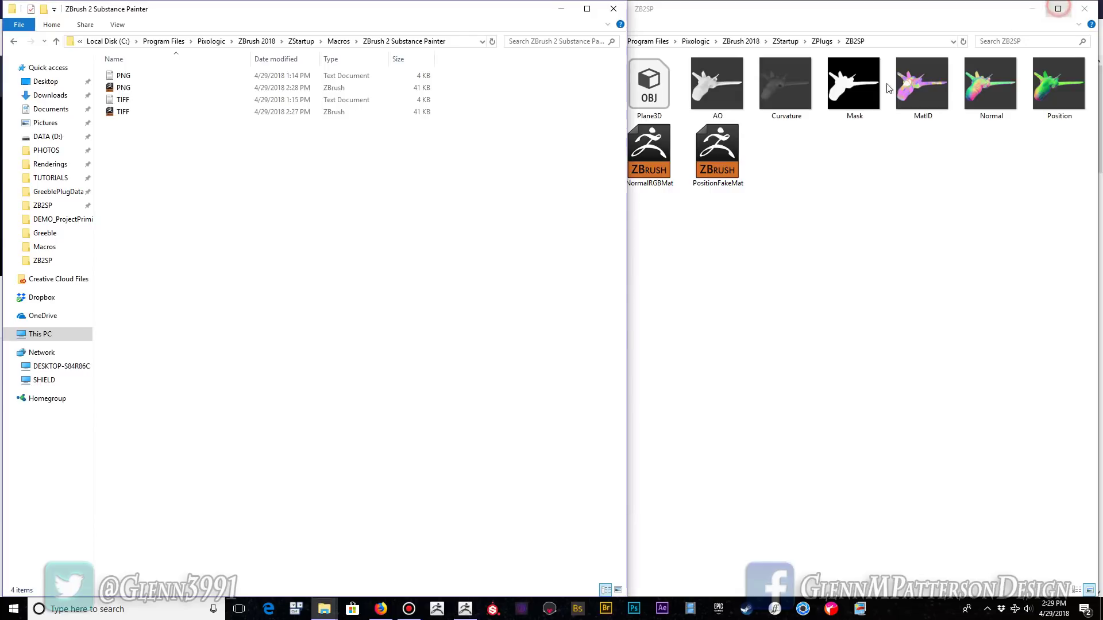
pyautogui.click(857, 290)
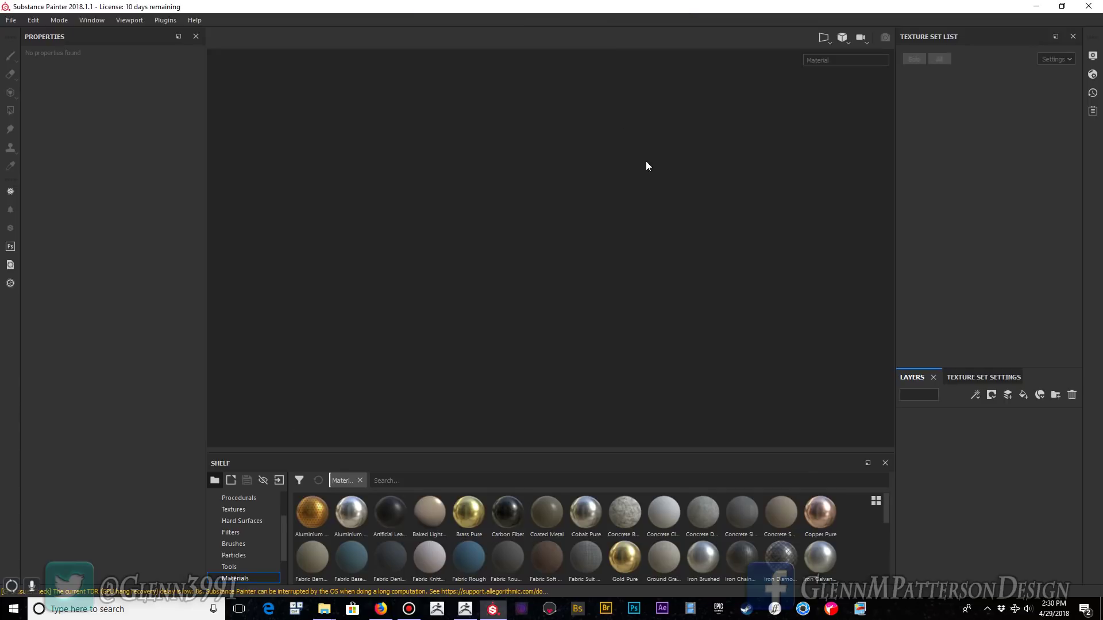
# - In Substance Painter, start a new project and choose Plane3D.OBJ from the ZB2SP folder as its mesh
pyautogui.click(9, 20)
pyautogui.click(23, 35)
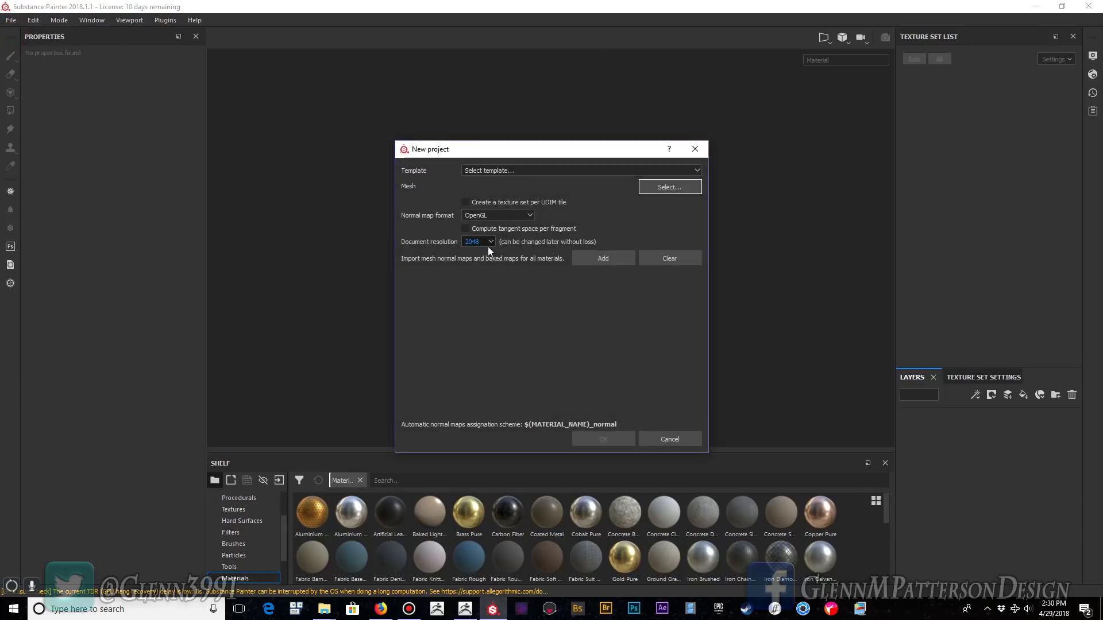
pyautogui.click(662, 189)
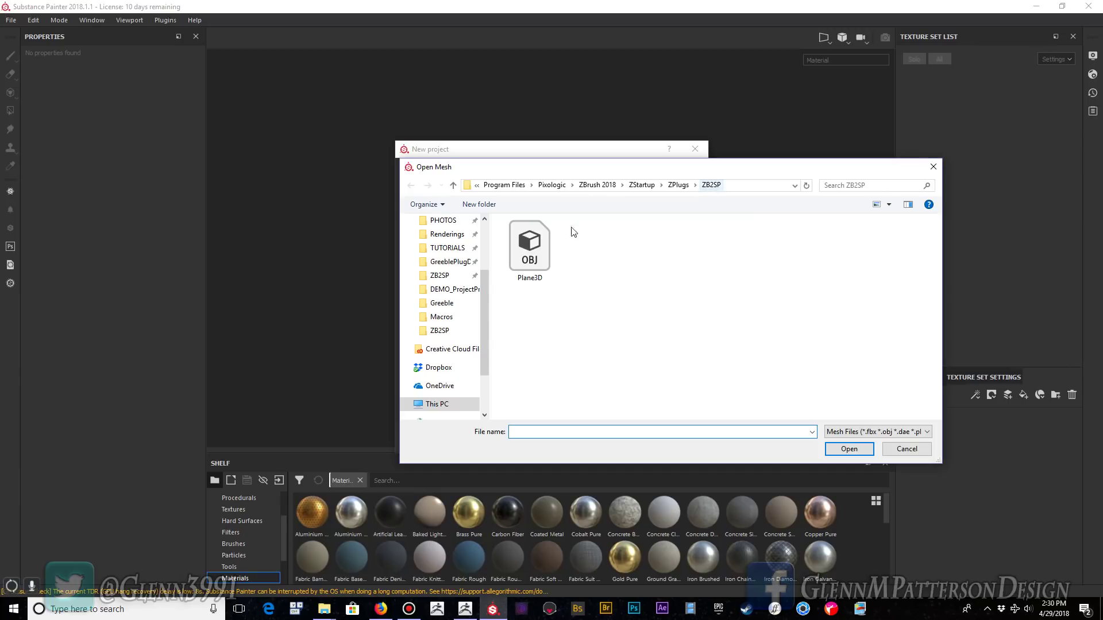
pyautogui.doubleClick(532, 262)
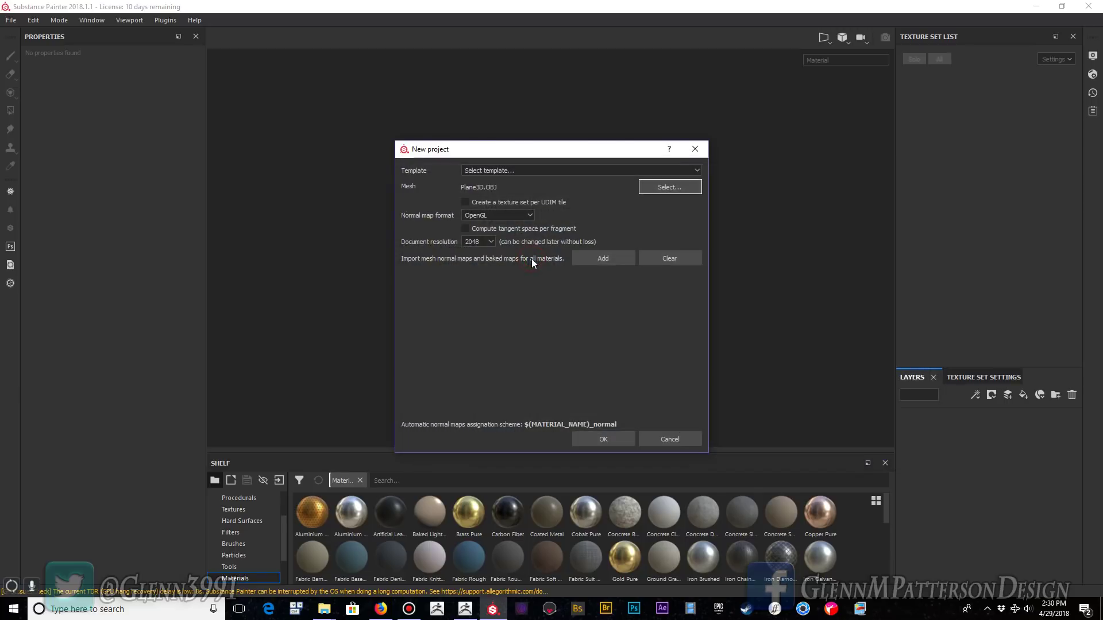
# - Add the AO, Curvature, Mask, MatID, Normal, Position and Shadow images to the new project and create it
pyautogui.click(602, 260)
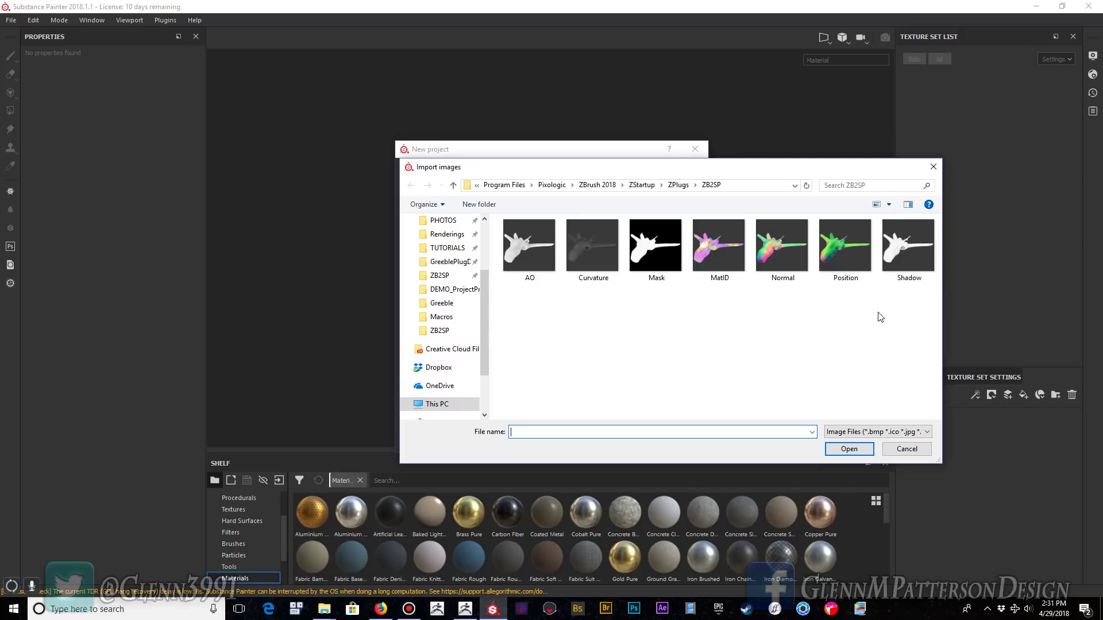
pyautogui.moveTo(902, 315); pyautogui.dragTo(526, 237)
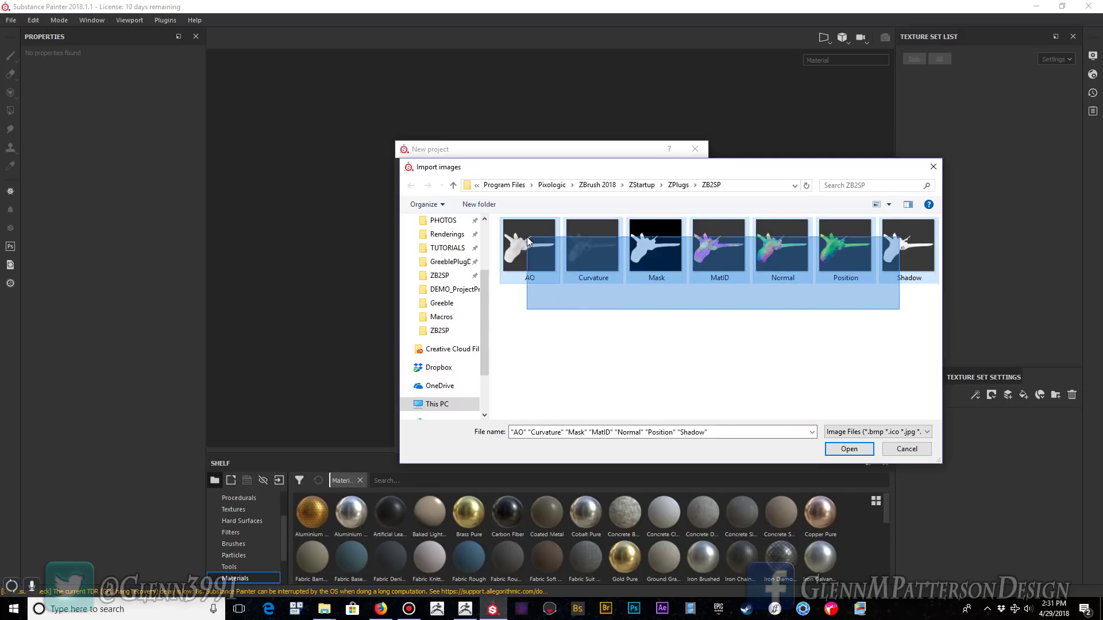
pyautogui.click(850, 450)
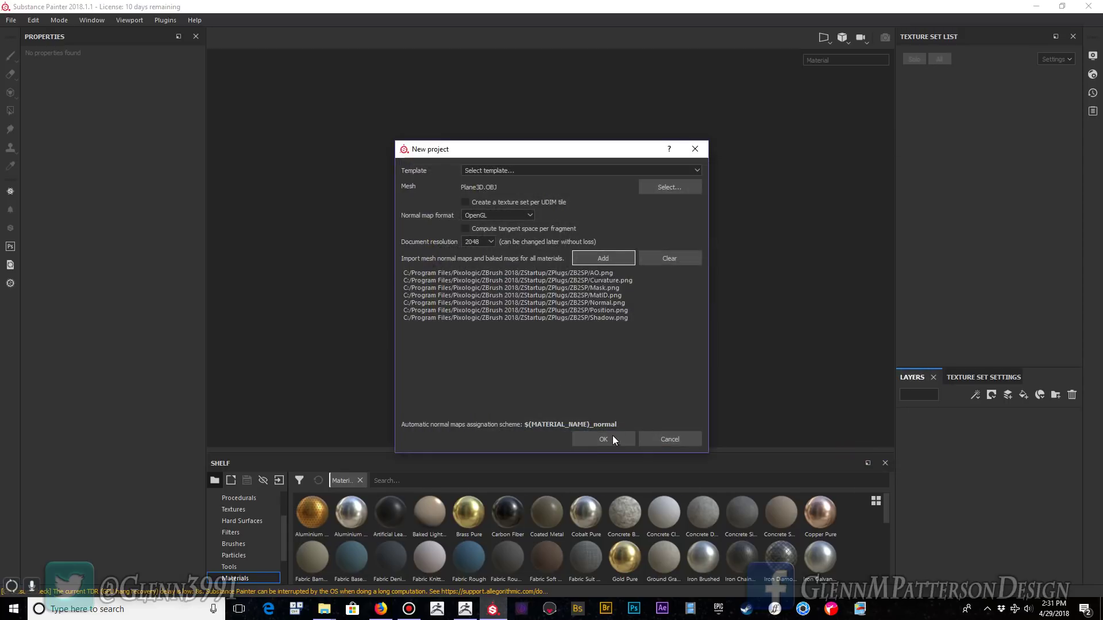
pyautogui.click(608, 439)
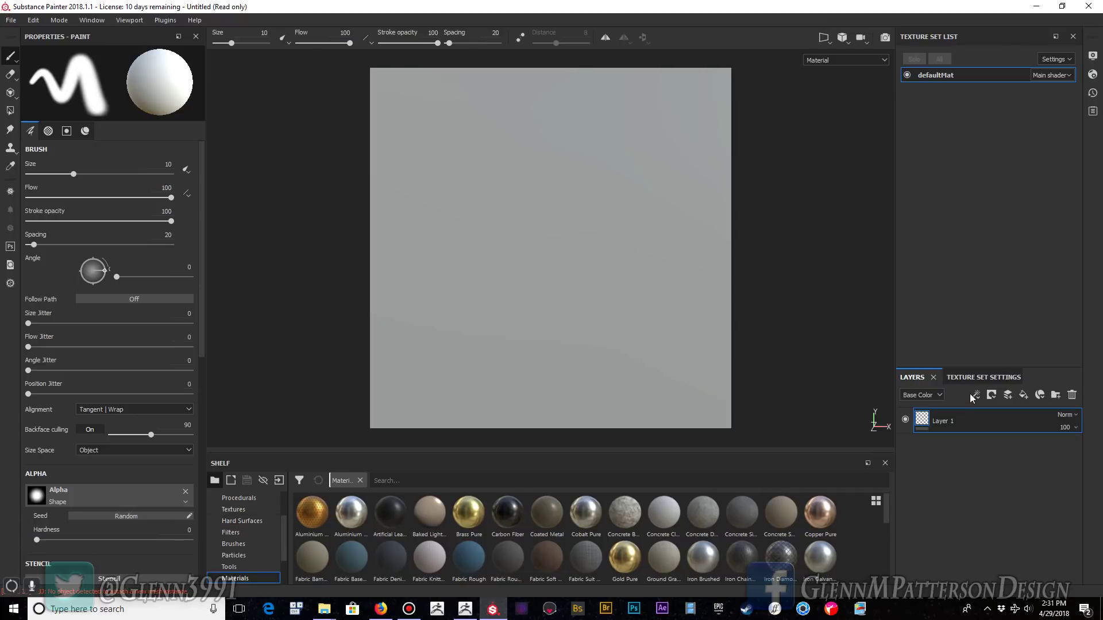
# - Show the texture set's mesh map slots with more room and filter the shelf to the project's imported maps
pyautogui.click(991, 378)
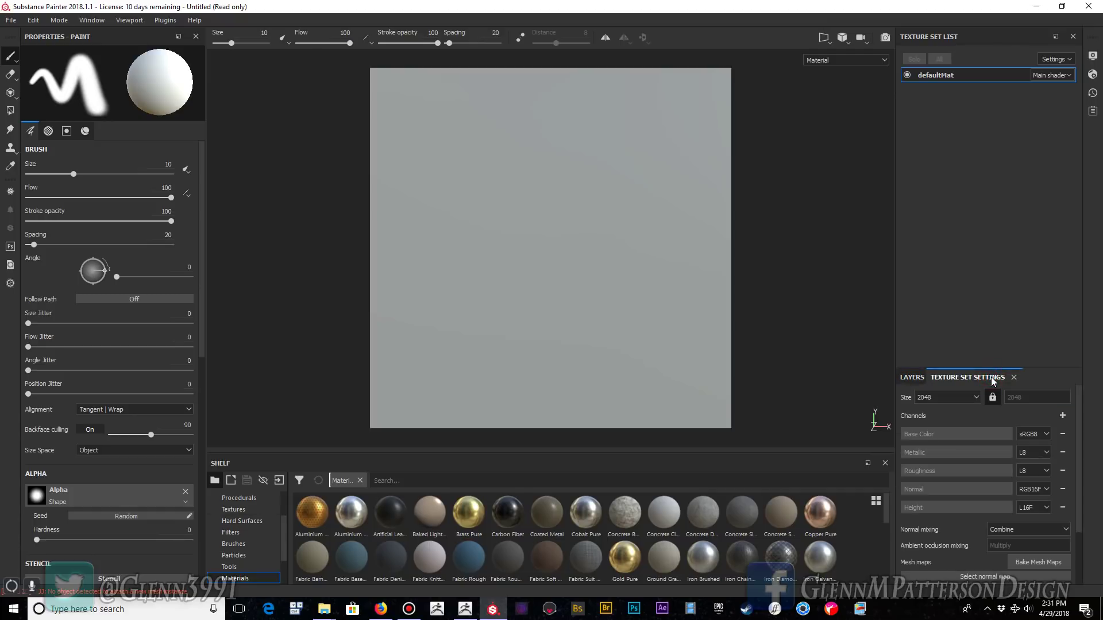
pyautogui.scroll(-2, 990, 498)
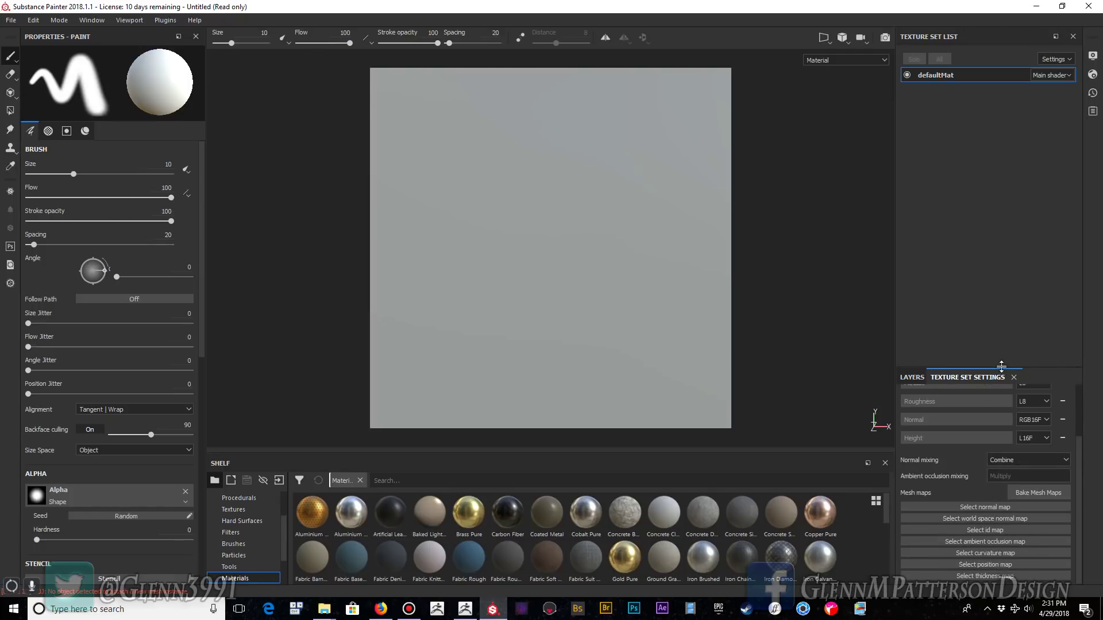
pyautogui.moveTo(1001, 365); pyautogui.dragTo(993, 313)
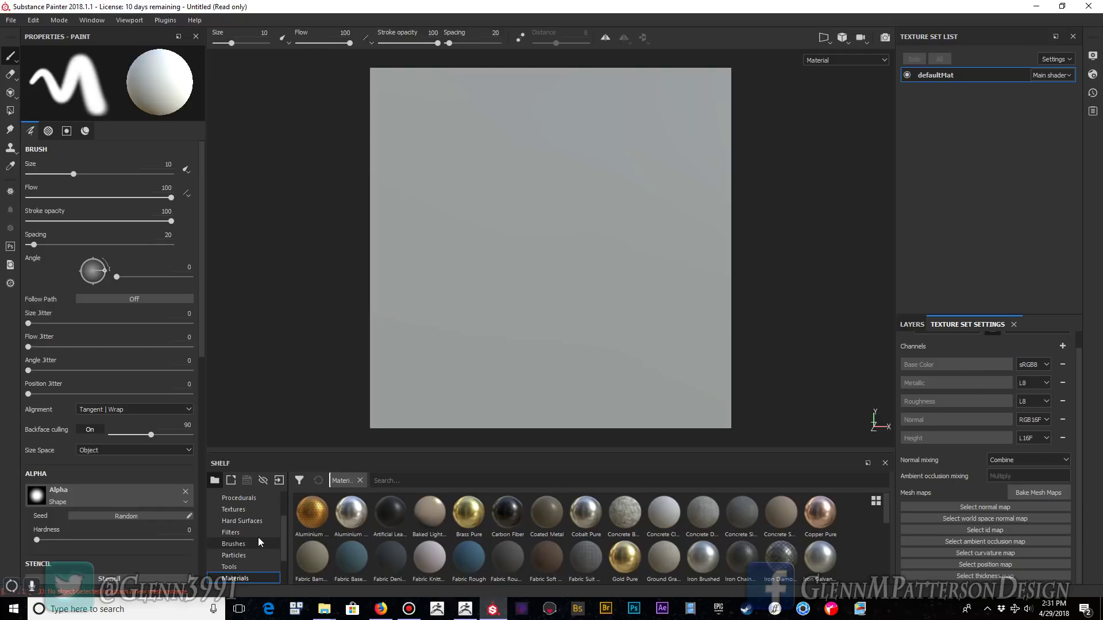
pyautogui.scroll(2, 236, 530)
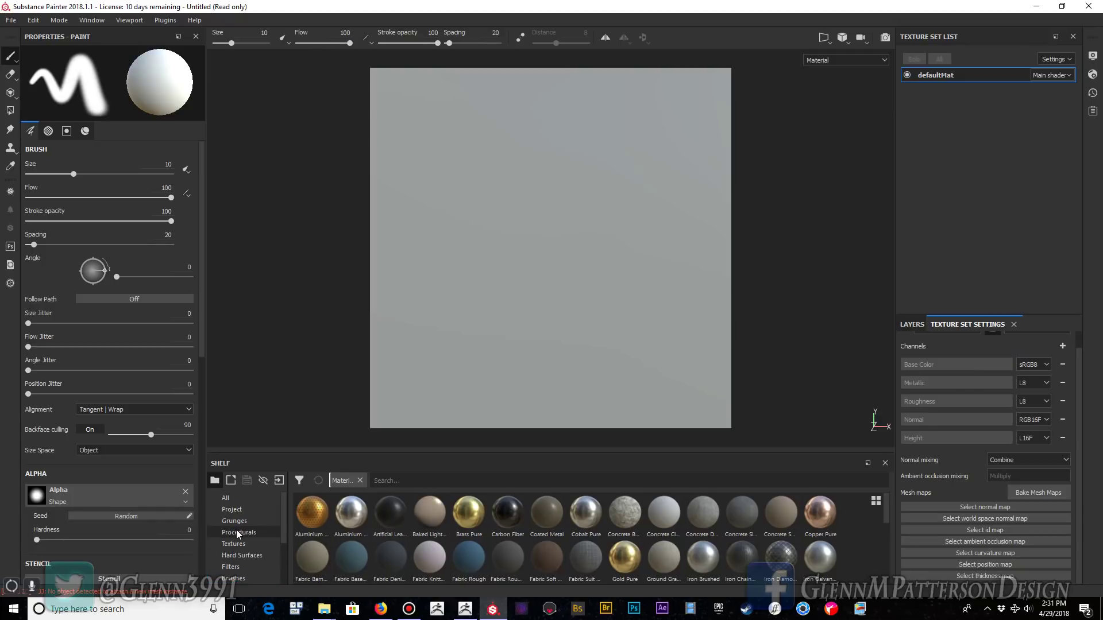
pyautogui.click(232, 509)
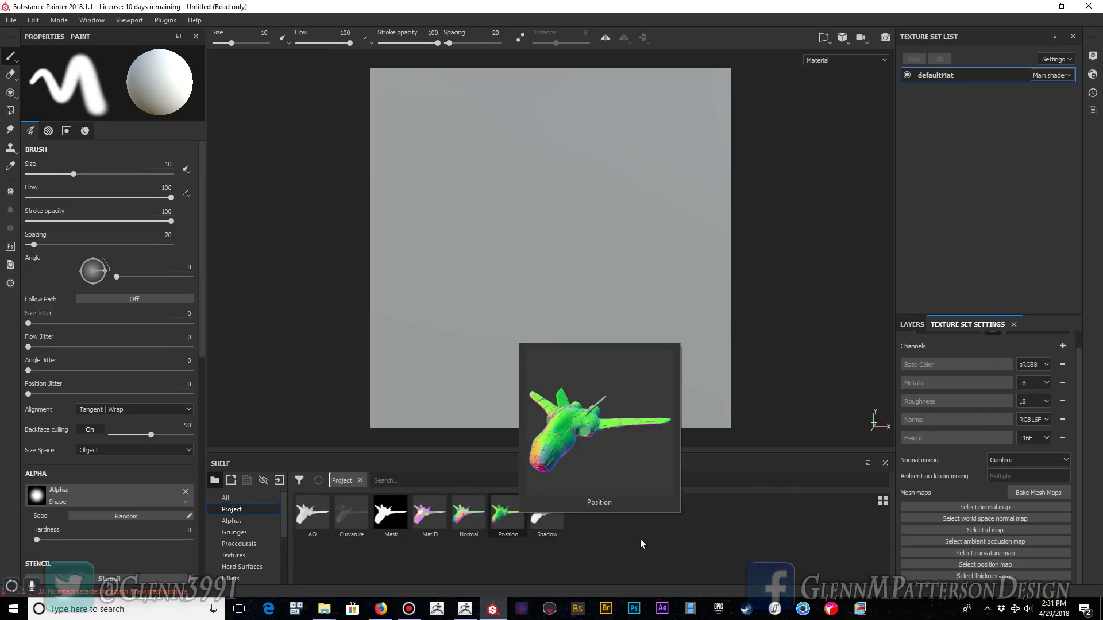
# - Assign the Normal image as the normal mesh map and the MatID image as the ID mesh map
pyautogui.click(466, 526)
pyautogui.moveTo(466, 526); pyautogui.dragTo(954, 513)
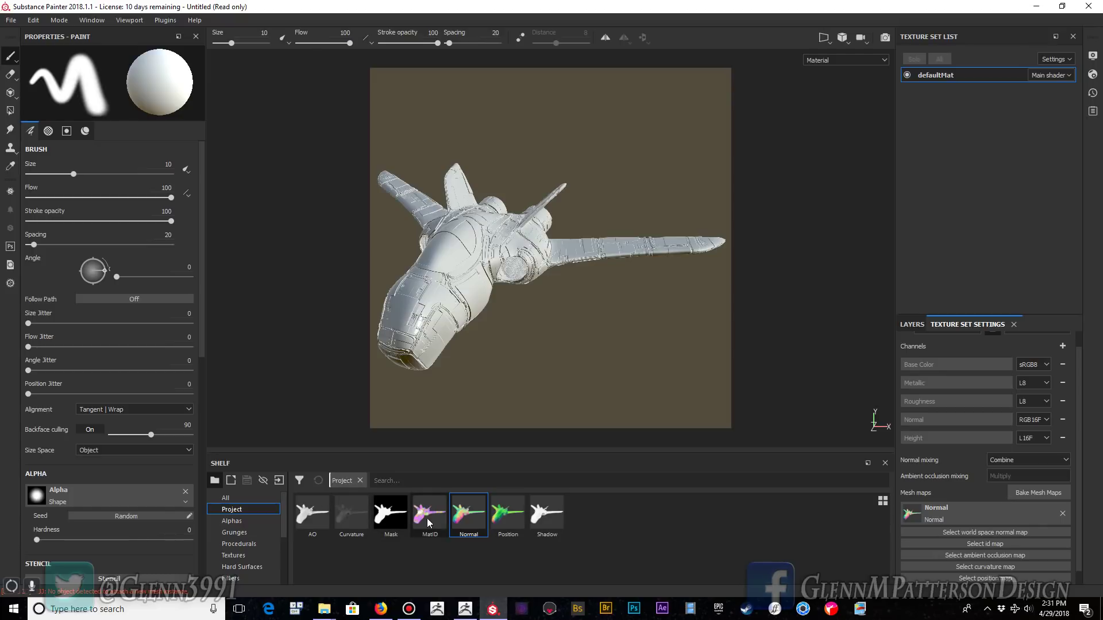
pyautogui.moveTo(428, 514); pyautogui.dragTo(977, 549)
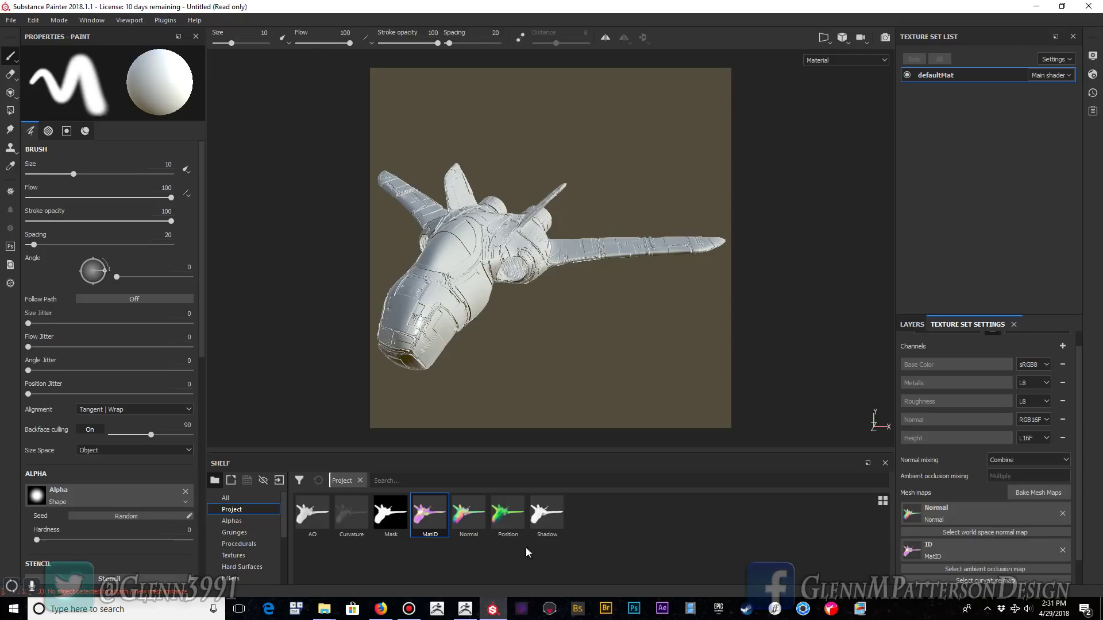
# - Assign the Position, Curvature and AO images to the position, curvature and ambient occlusion mesh map slots
pyautogui.click(506, 513)
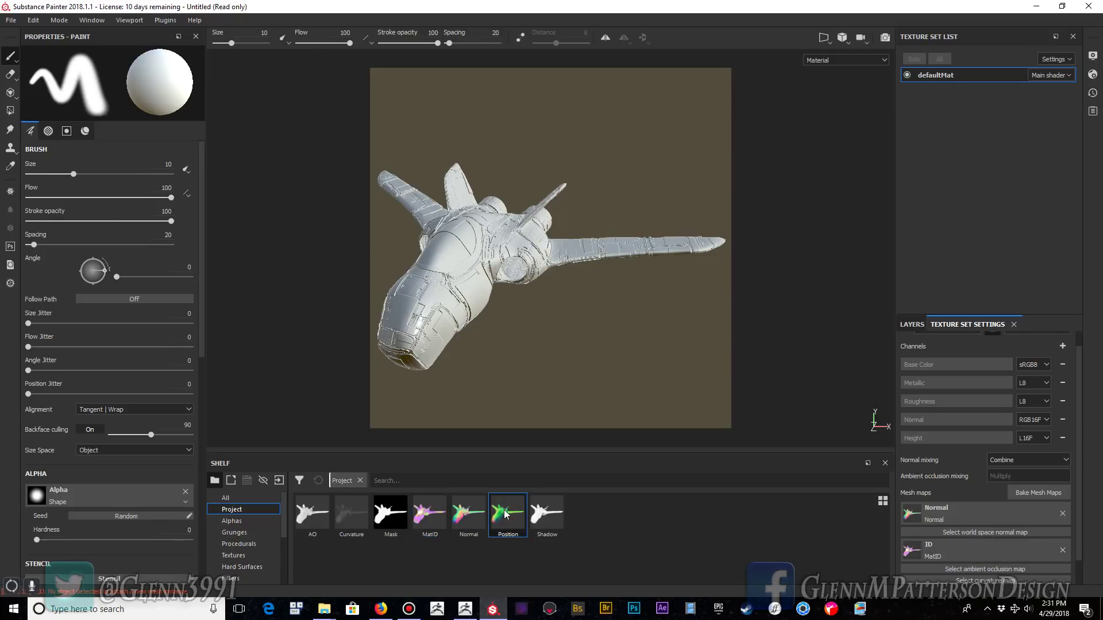
pyautogui.scroll(-2, 1005, 527)
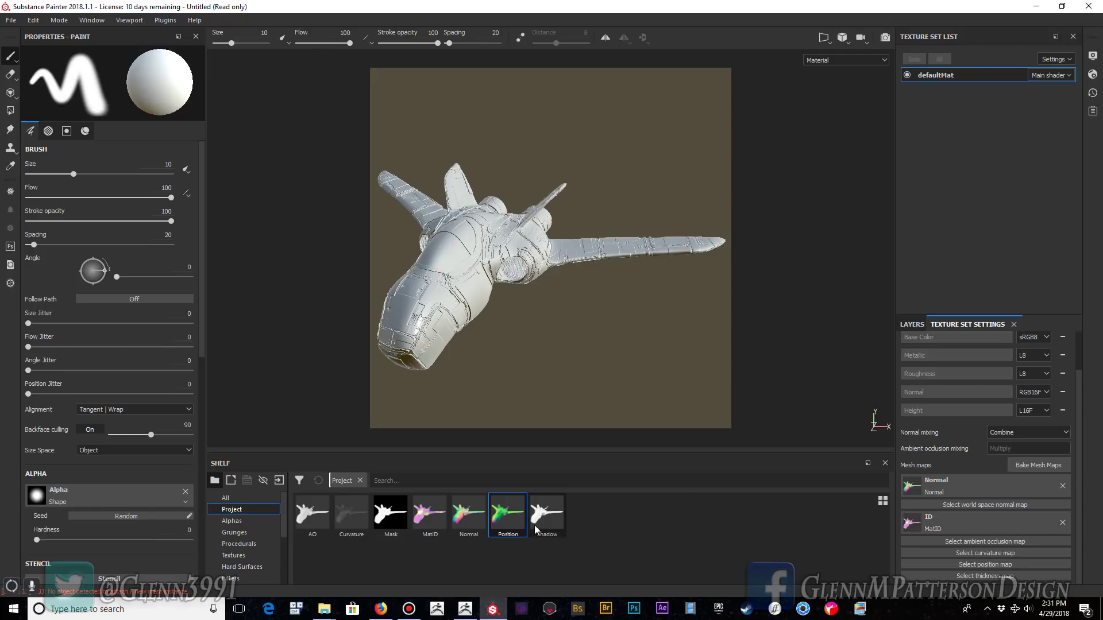
pyautogui.moveTo(517, 523); pyautogui.dragTo(985, 569)
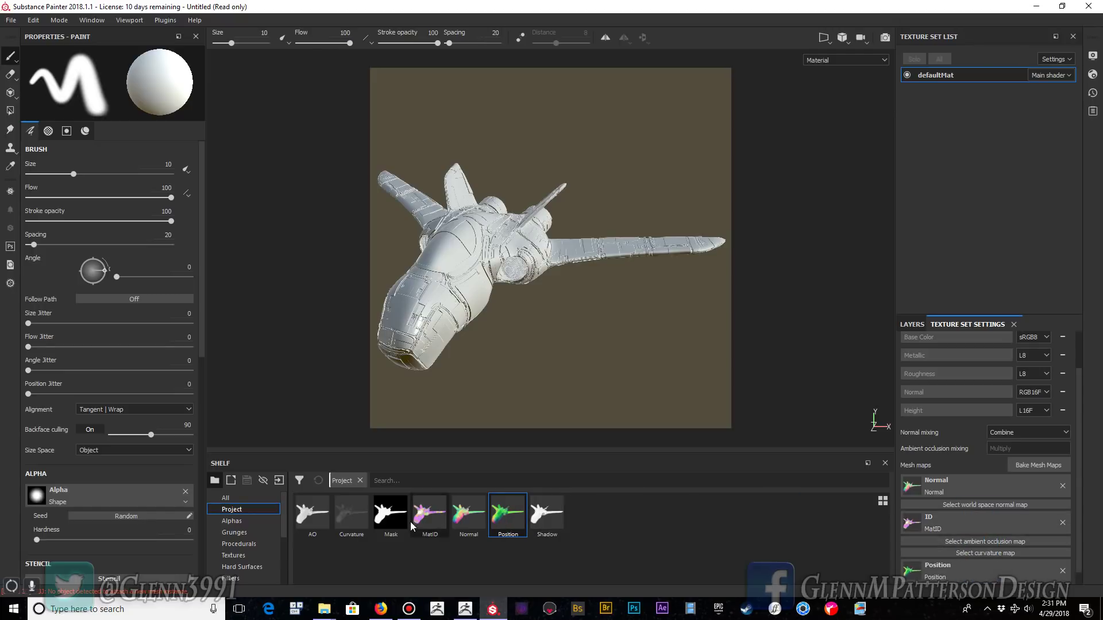
pyautogui.moveTo(352, 514); pyautogui.dragTo(982, 557)
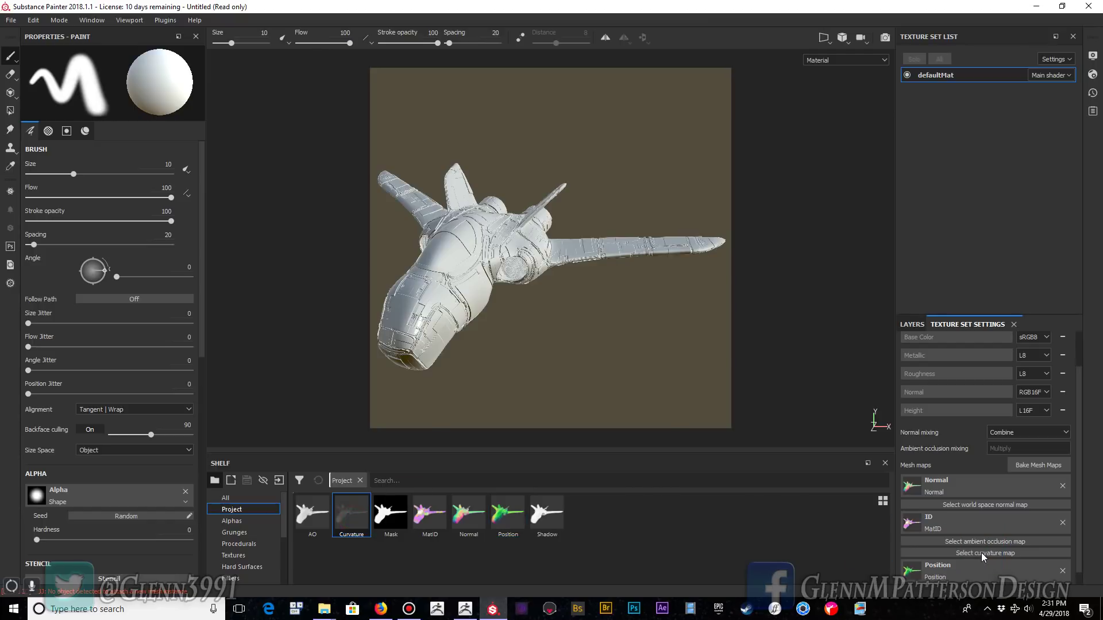
pyautogui.moveTo(312, 520); pyautogui.dragTo(987, 544)
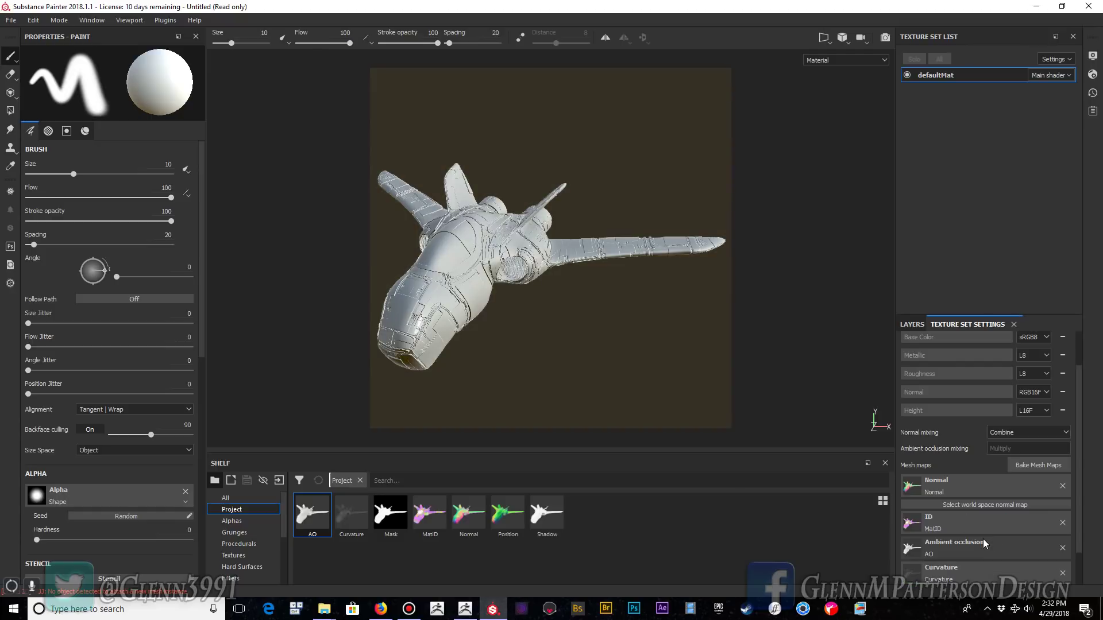
# - Add an Opacity channel to the defaultMat texture set
pyautogui.scroll(-1, 987, 546)
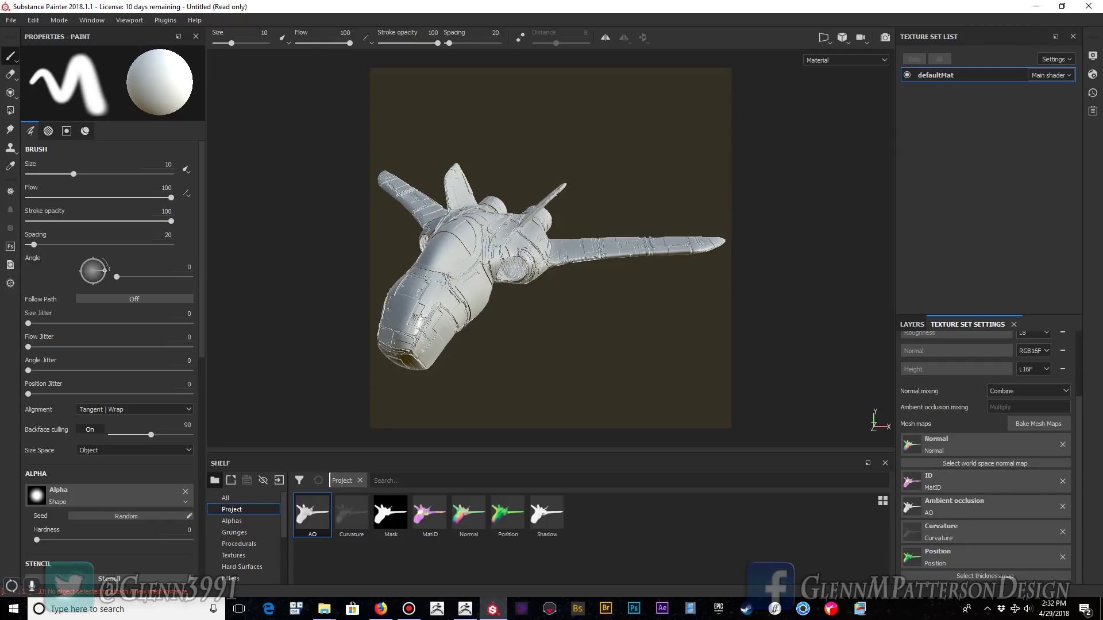
pyautogui.scroll(3, 984, 385)
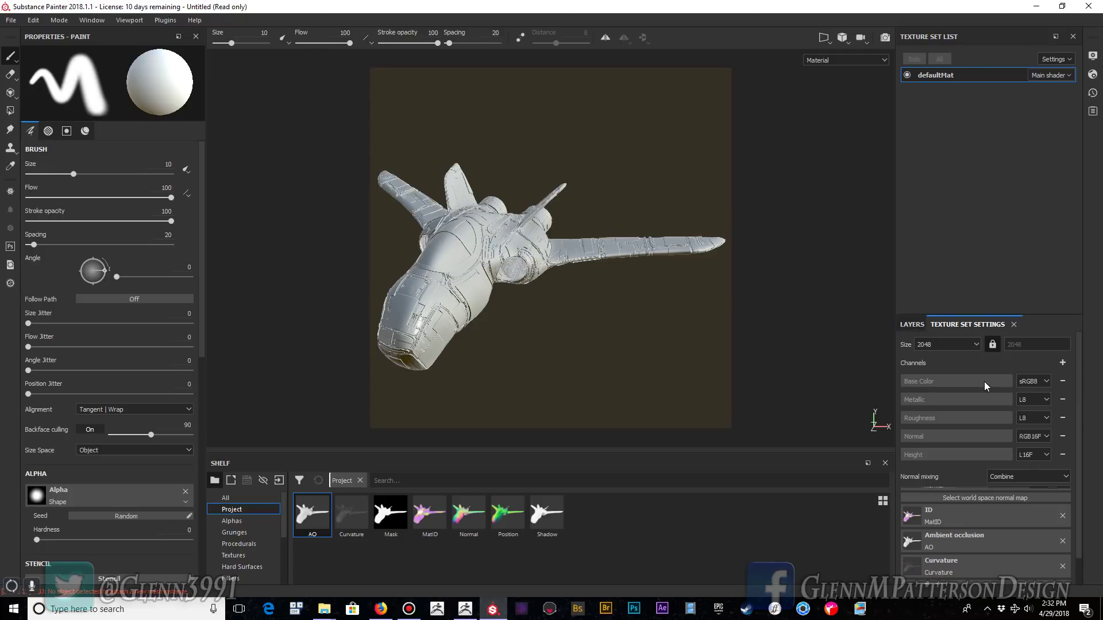
pyautogui.click(1062, 364)
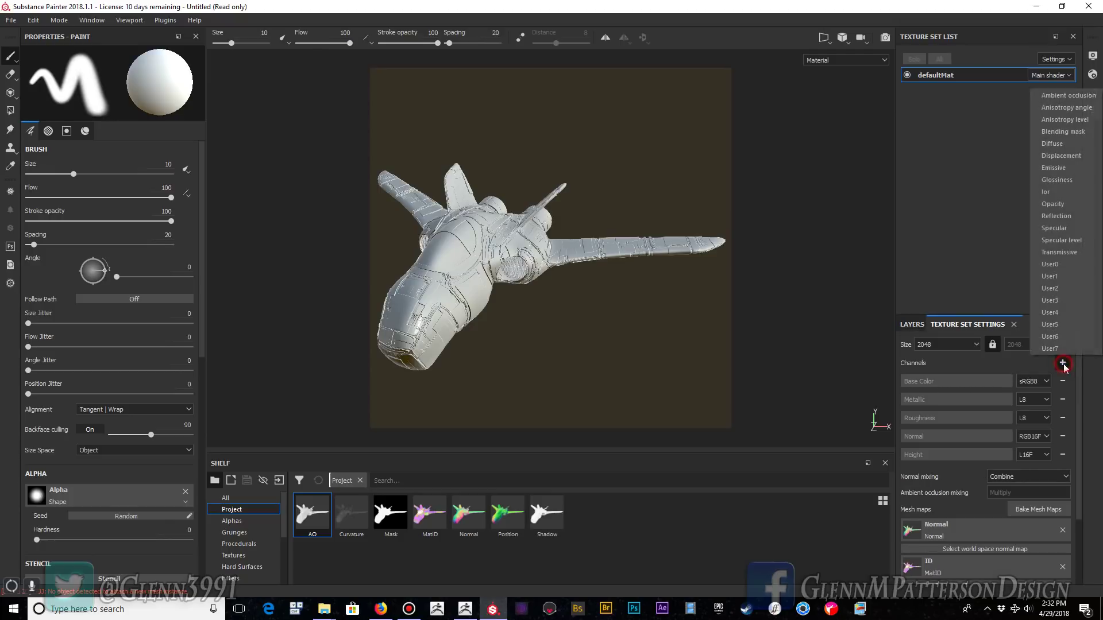
pyautogui.click(1062, 206)
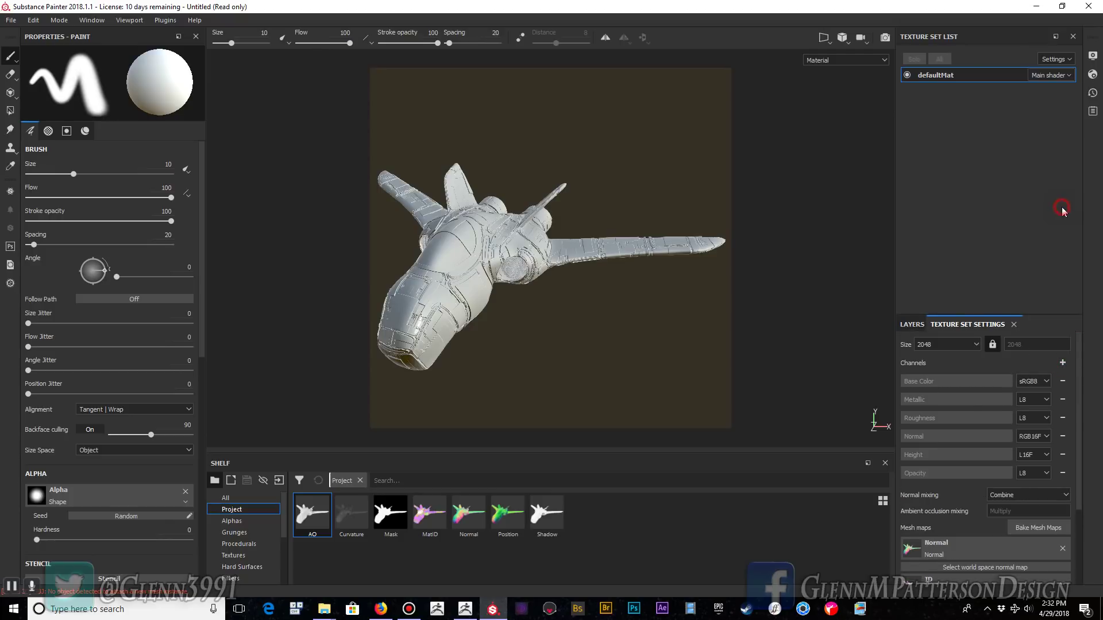
# - Change the main shader to pbr-metal-rough-with-alpha-blending and delete Layer 1 from the layer stack
pyautogui.click(912, 325)
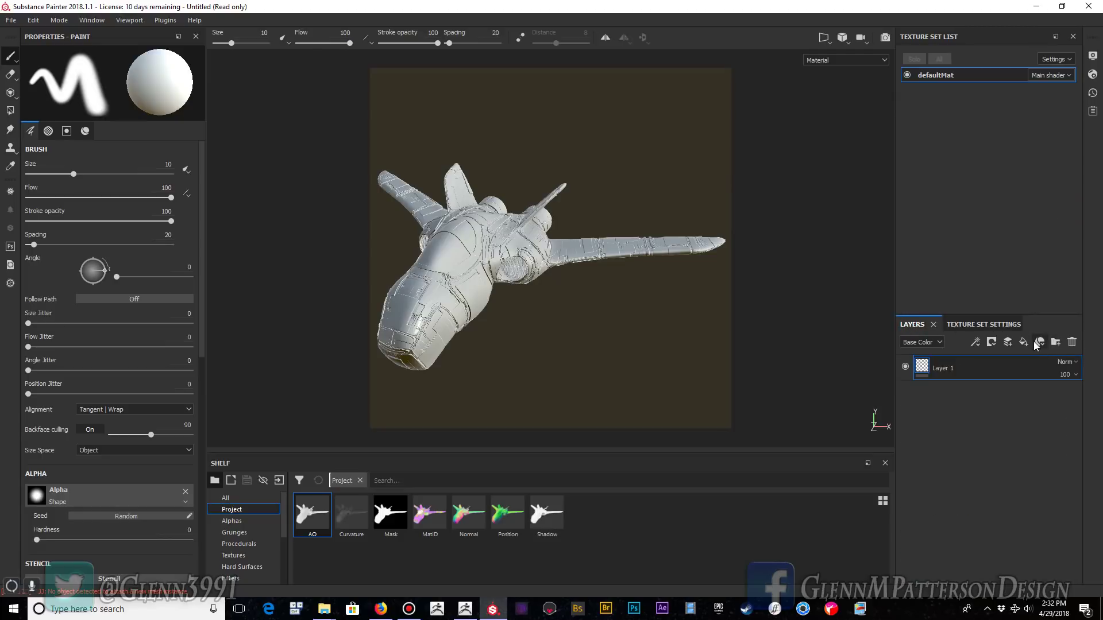
pyautogui.click(1093, 75)
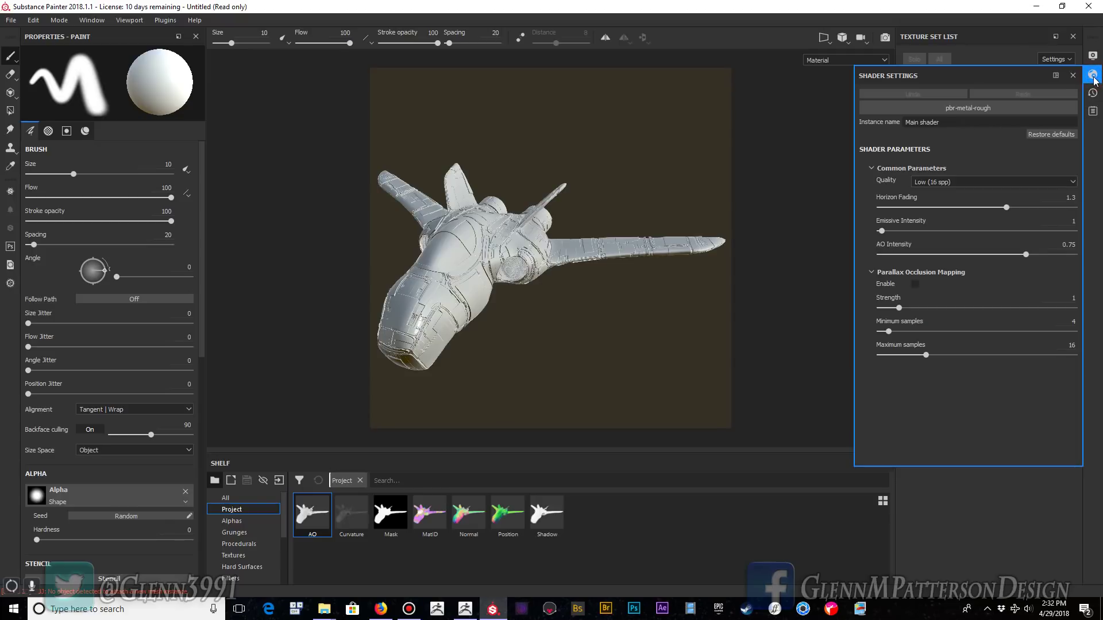
pyautogui.click(974, 108)
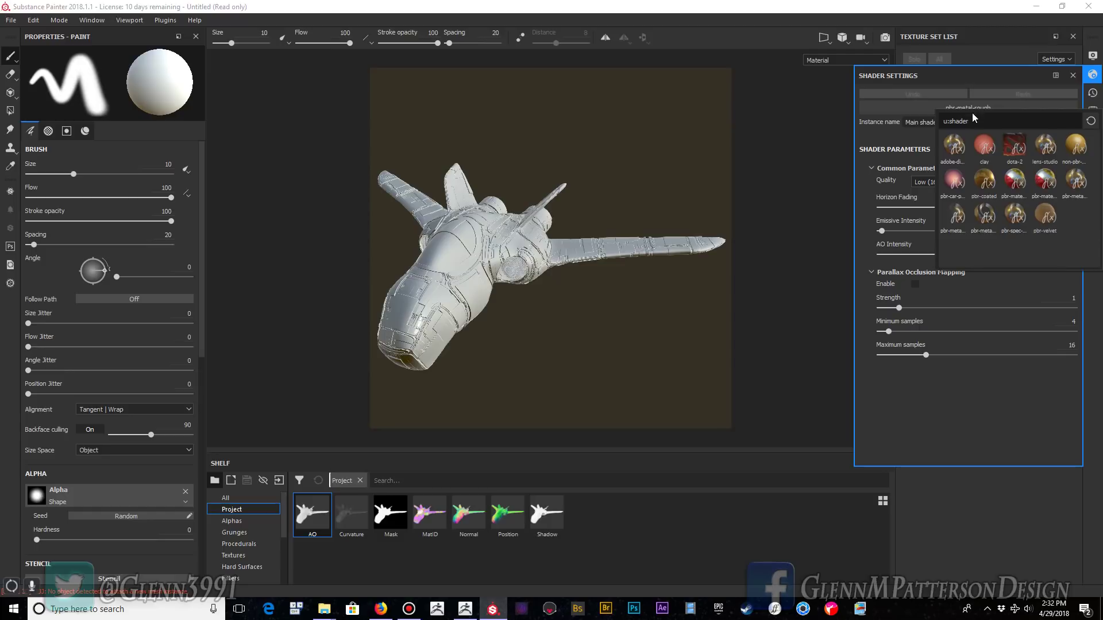
pyautogui.click(955, 218)
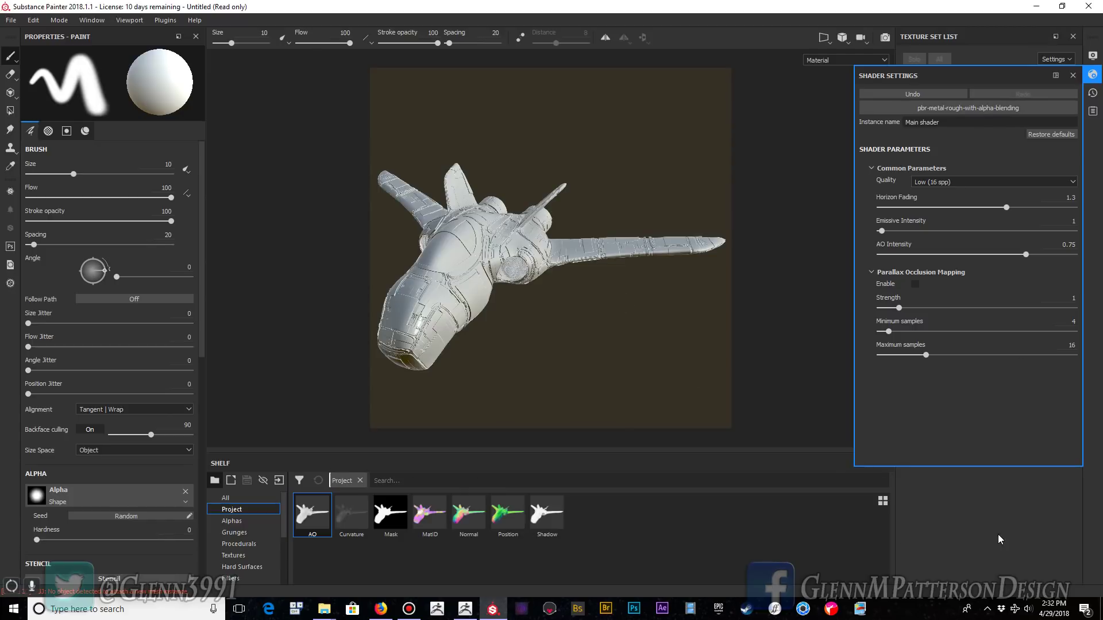
pyautogui.click(1093, 75)
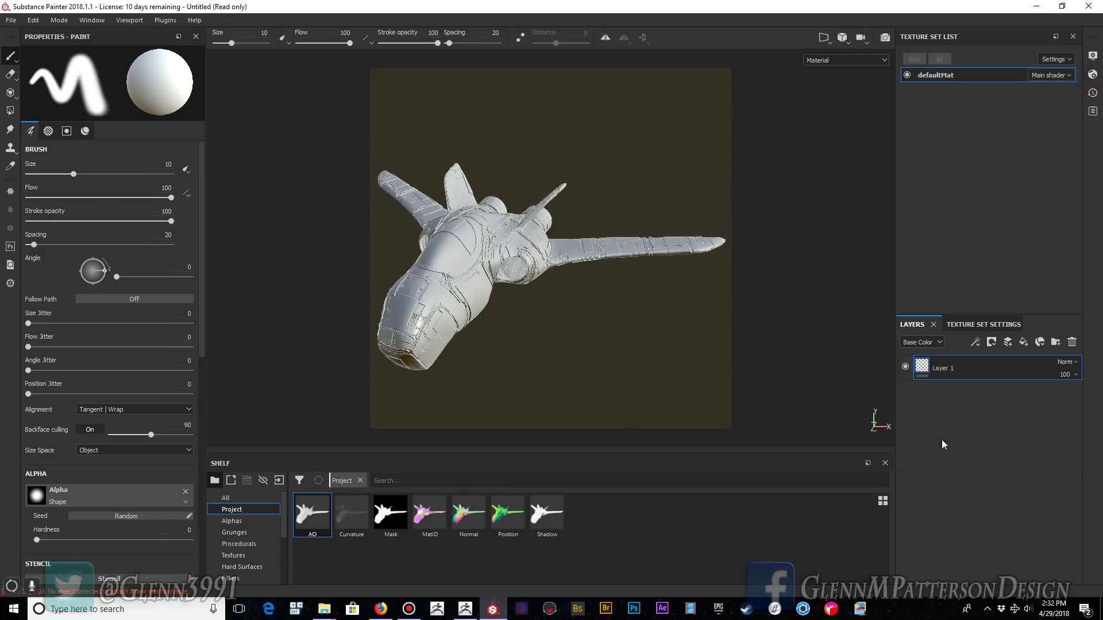
pyautogui.click(1072, 343)
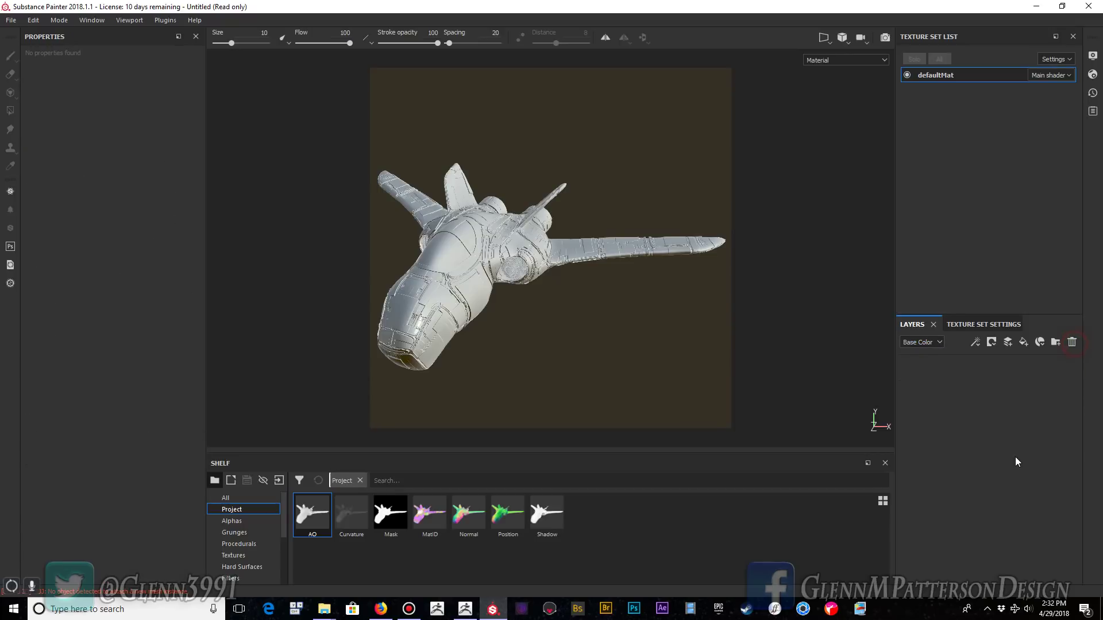
# - Add a fill layer with only its opacity channel enabled and assign the Mask image as its opacity
pyautogui.click(1024, 343)
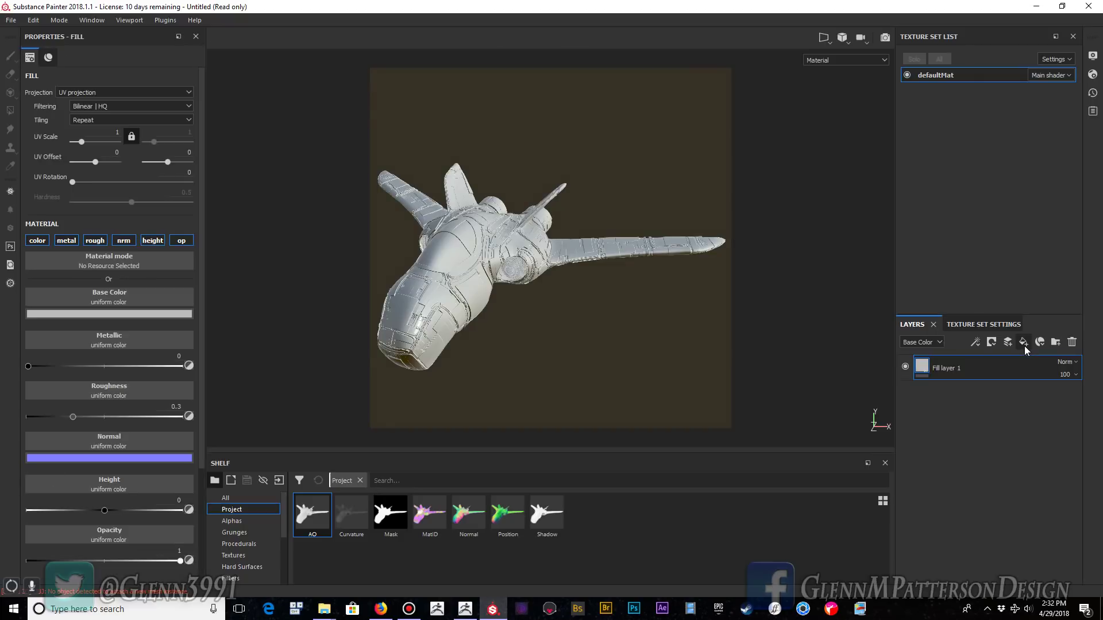
pyautogui.click(36, 241)
pyautogui.click(66, 241)
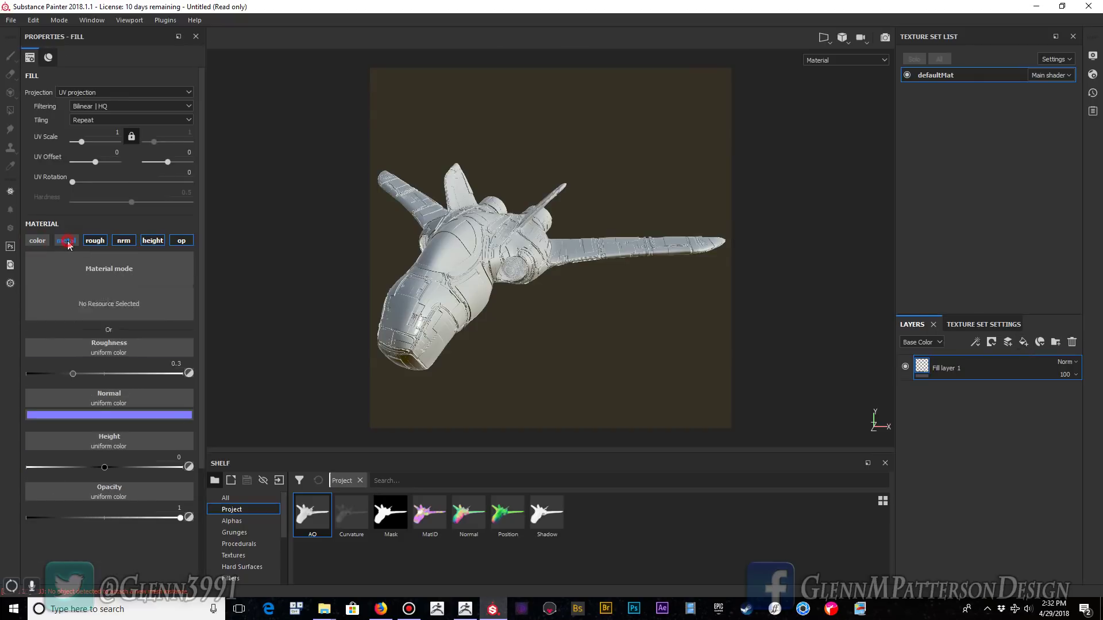
pyautogui.click(95, 241)
pyautogui.click(123, 241)
pyautogui.click(152, 240)
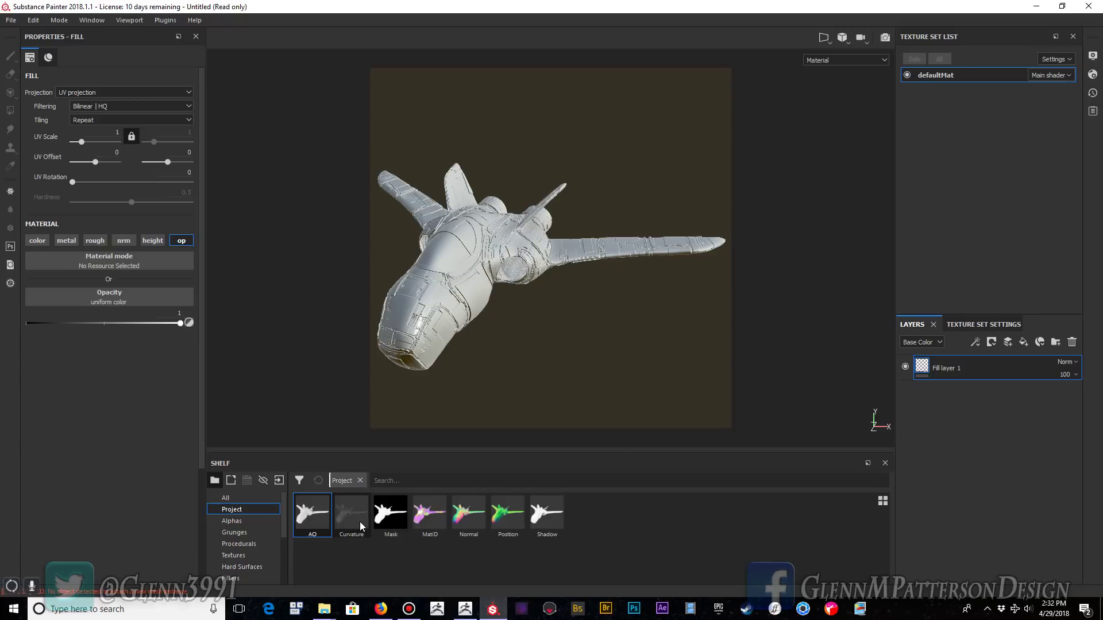
pyautogui.moveTo(399, 526); pyautogui.dragTo(125, 298)
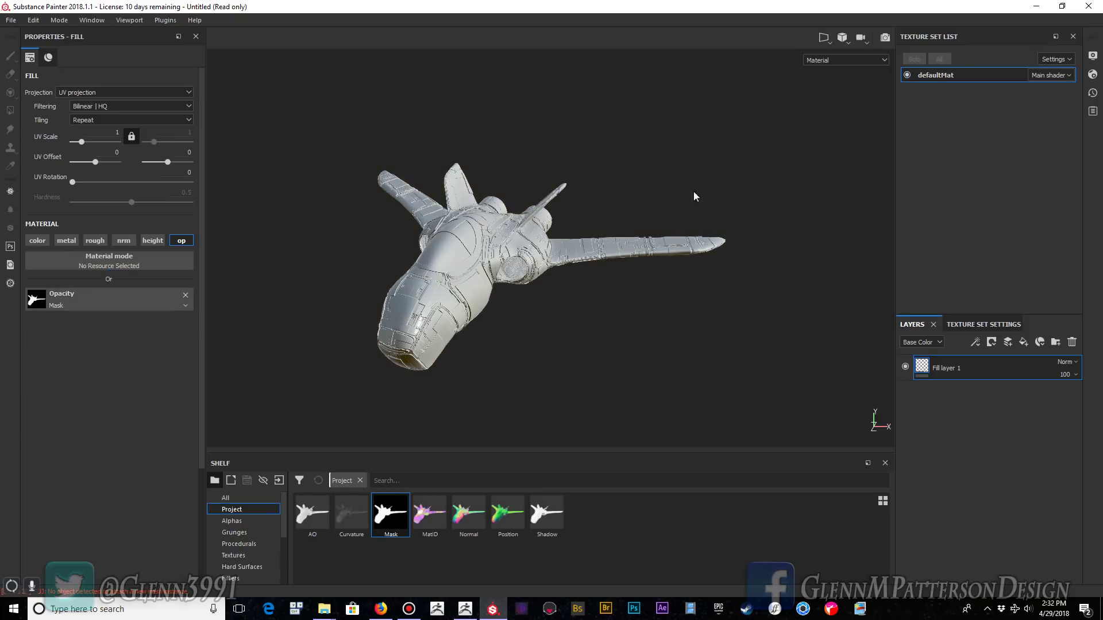
# - Check the environment opacity in the display settings and the channel list of the texture set
pyautogui.click(1094, 59)
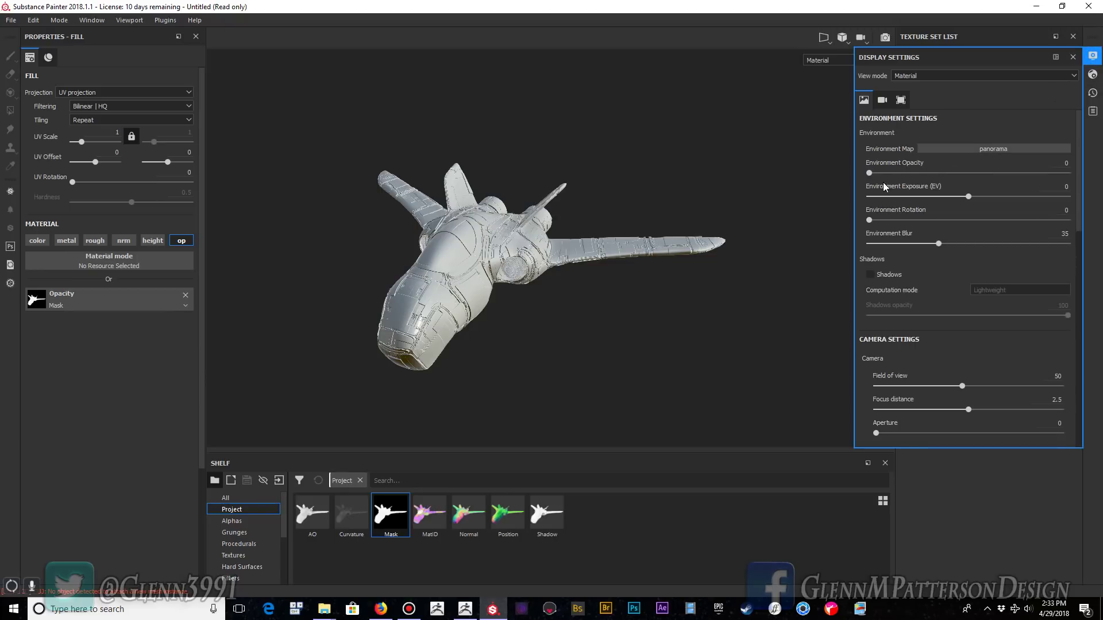
pyautogui.moveTo(868, 172)
pyautogui.mouseDown()
pyautogui.moveTo(991, 183)
pyautogui.moveTo(906, 187)
pyautogui.moveTo(975, 188)
pyautogui.moveTo(917, 190)
pyautogui.moveTo(919, 174)
pyautogui.moveTo(856, 173)
pyautogui.mouseUp()
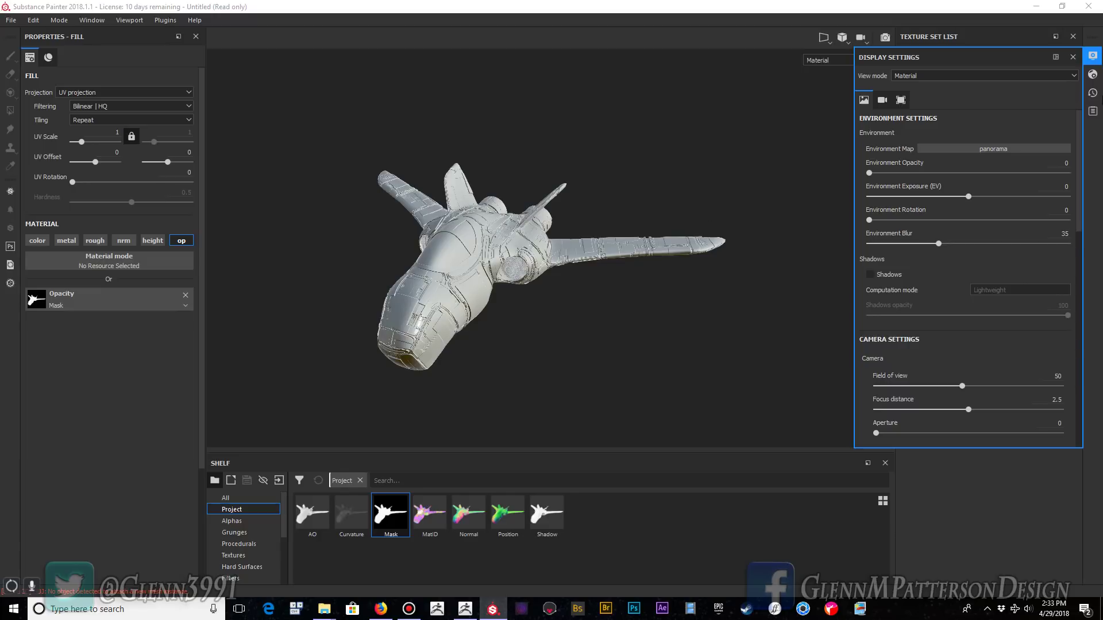
pyautogui.click(1093, 56)
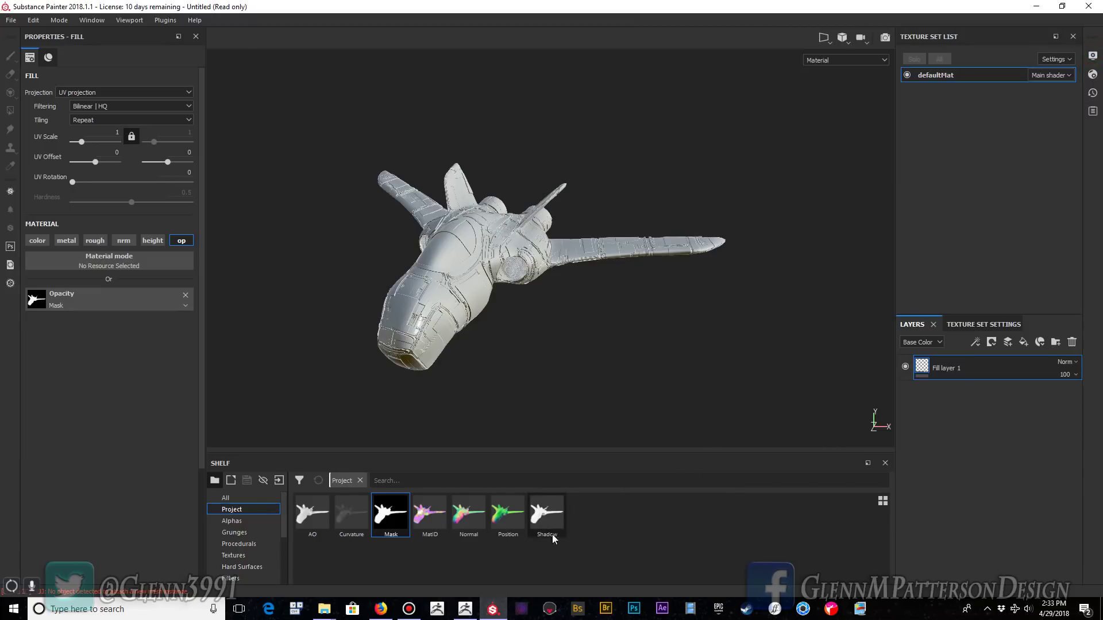
pyautogui.click(975, 325)
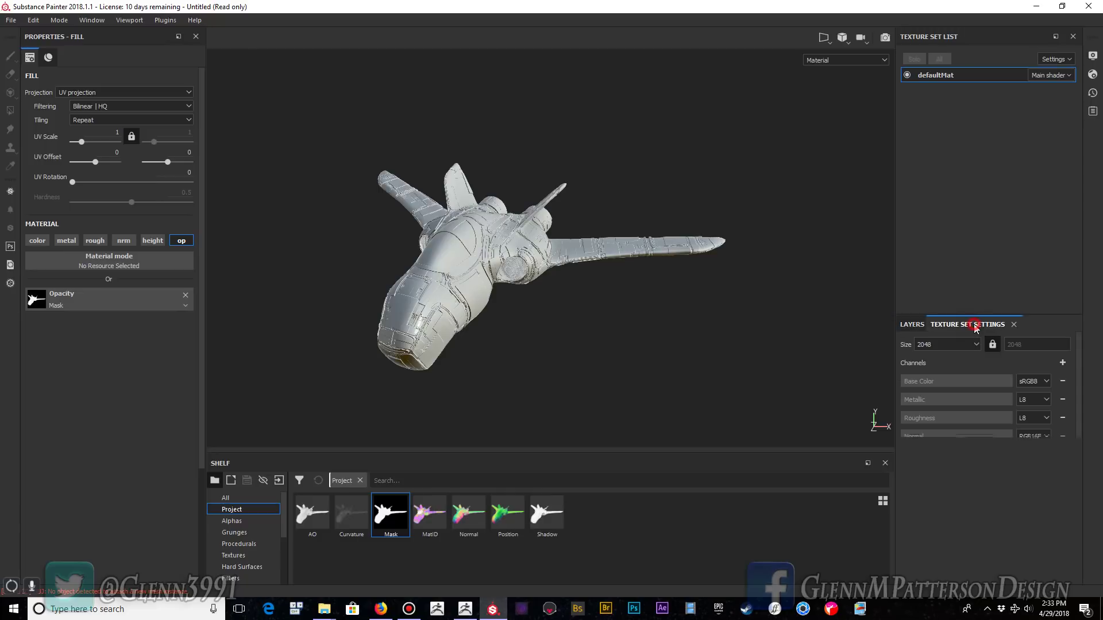
pyautogui.click(911, 326)
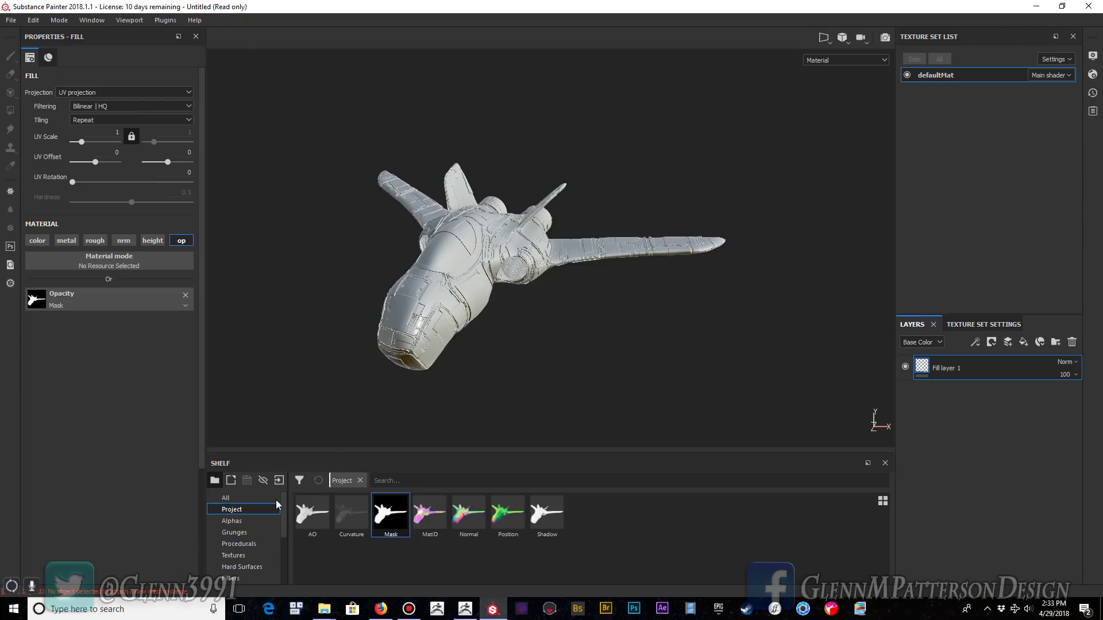
# - Find the Machinery smart material and apply it to the StarFighter plane
pyautogui.scroll(-3, 244, 530)
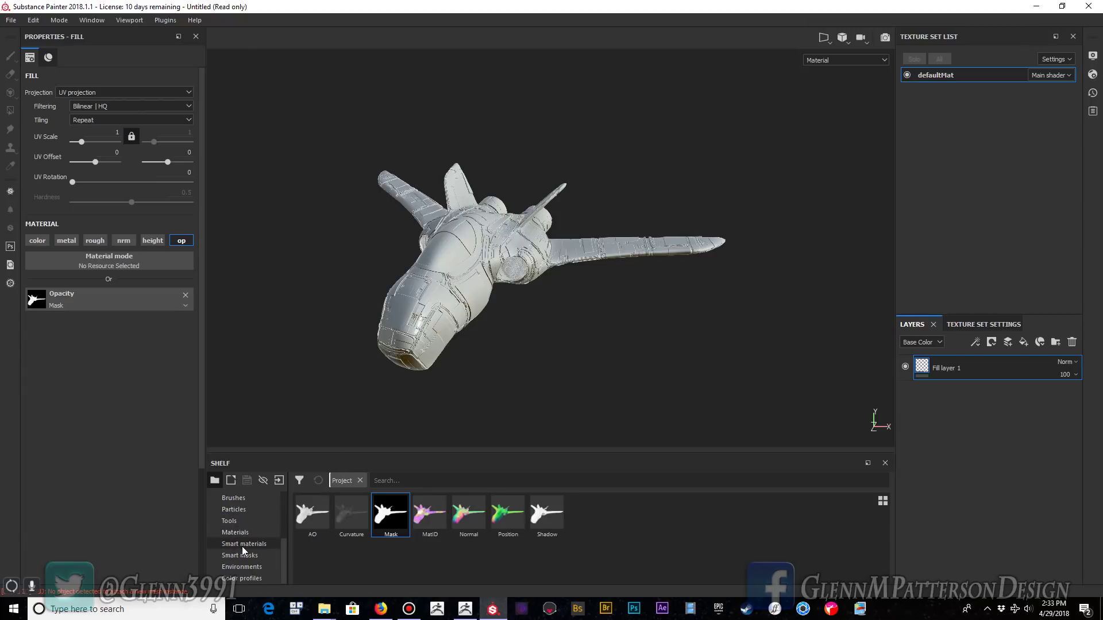
pyautogui.click(244, 543)
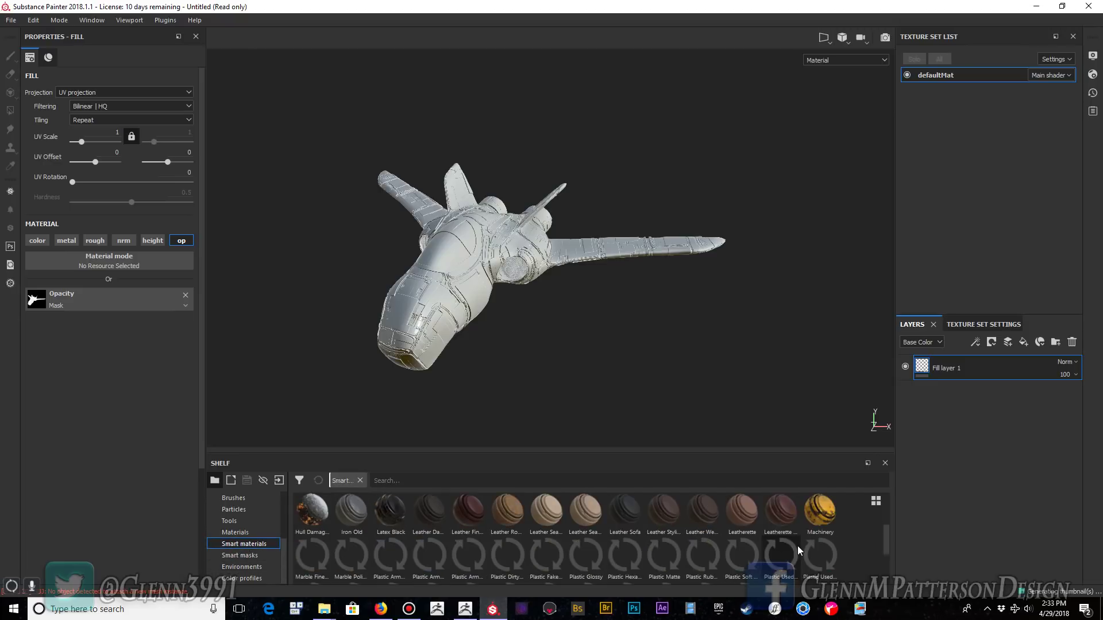
pyautogui.scroll(-2, 834, 526)
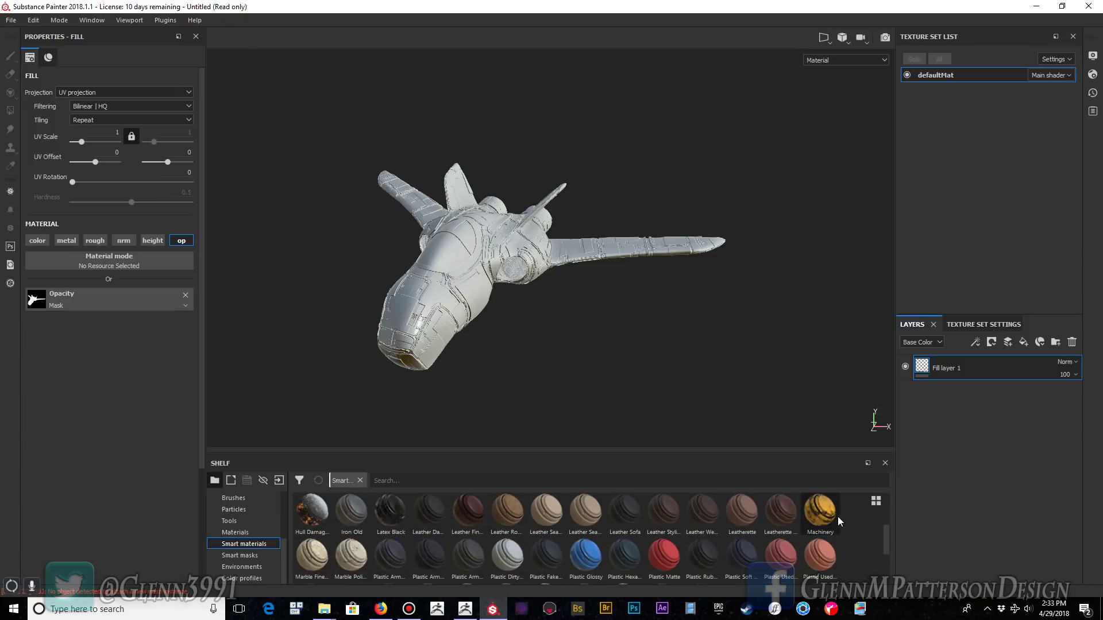
pyautogui.scroll(3, 504, 292)
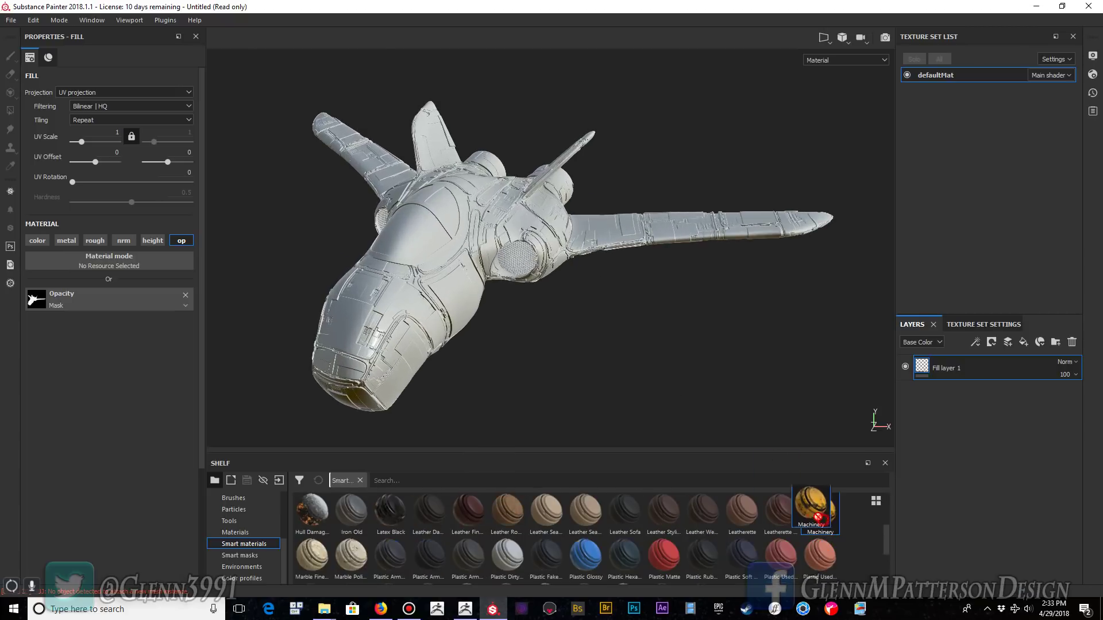
pyautogui.moveTo(820, 511); pyautogui.dragTo(414, 284)
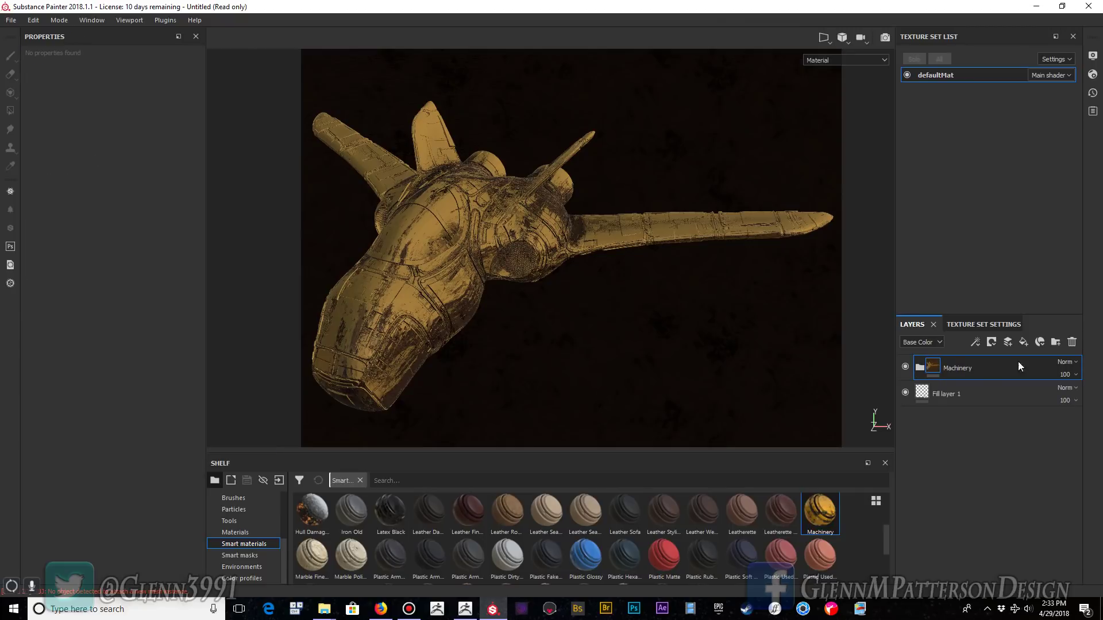
# - Rename the fill layer Opacity and move it above the Machinery folder in the layer stack
pyautogui.doubleClick(949, 395)
pyautogui.write('o')
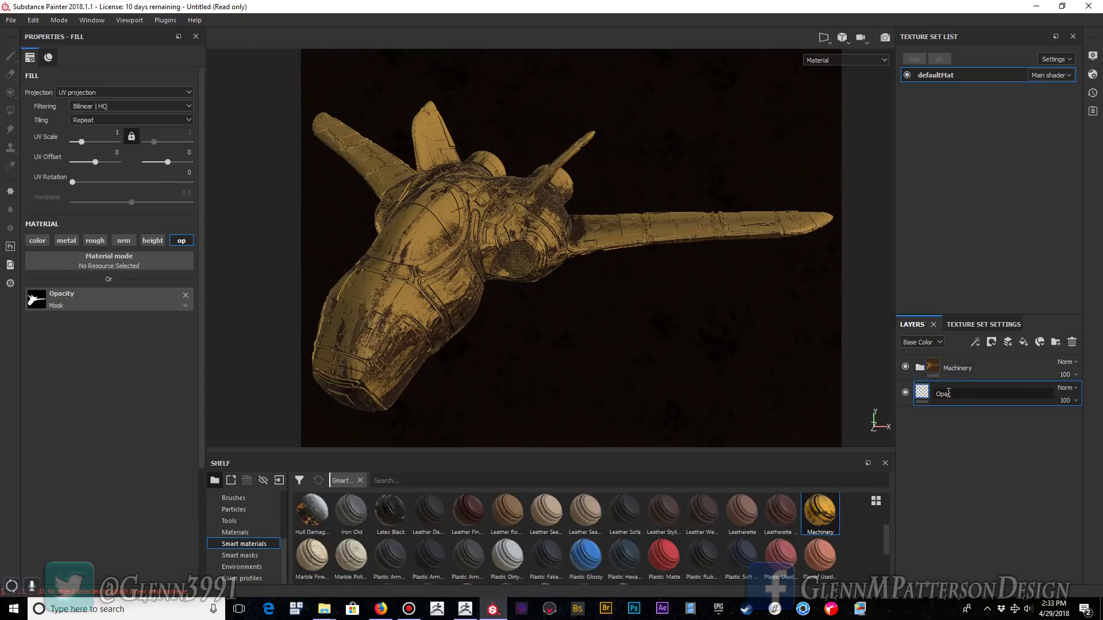
pyautogui.press('Return')
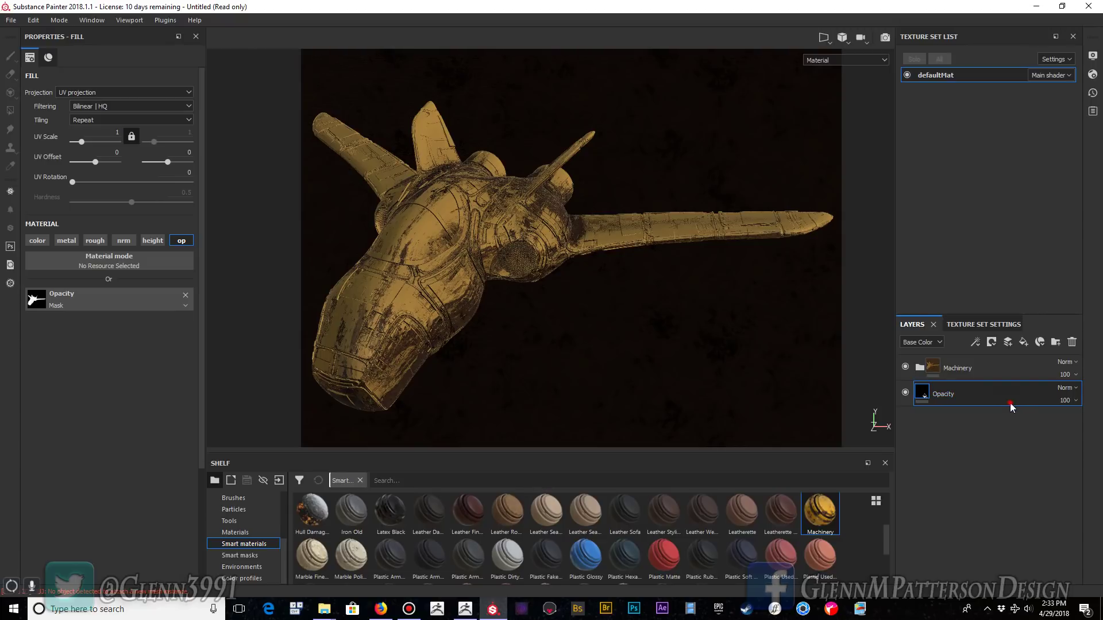
pyautogui.moveTo(1011, 407); pyautogui.dragTo(1001, 360)
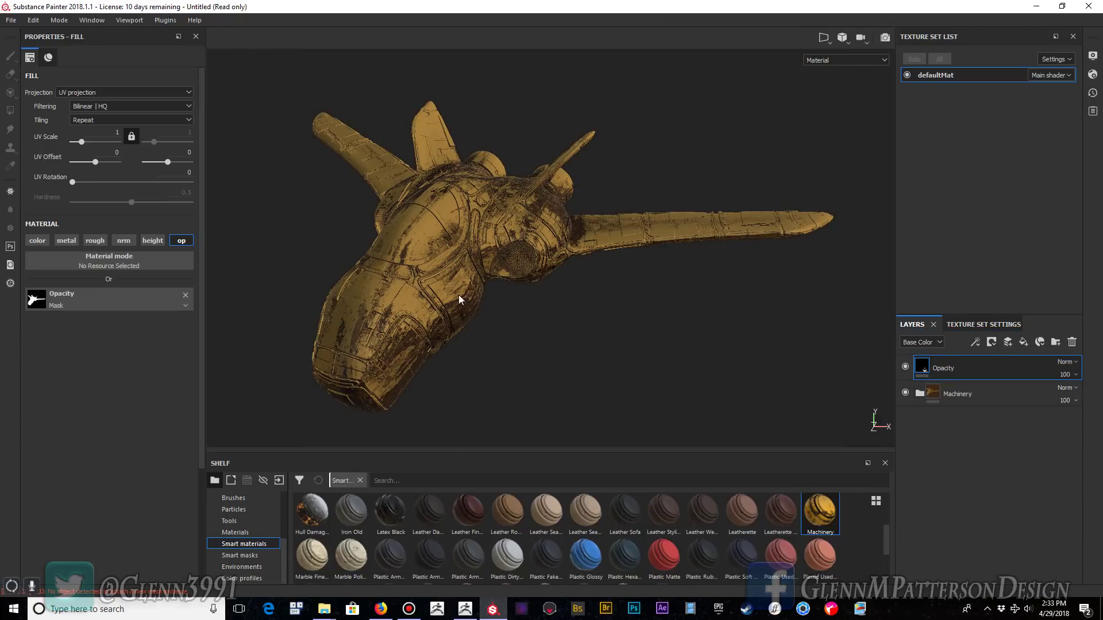
# - In the Mask Editor of the Machinery folder's Rust layer, set Ambient Occlusion to 0.56 and Position Gradient to 0.63
pyautogui.click(996, 399)
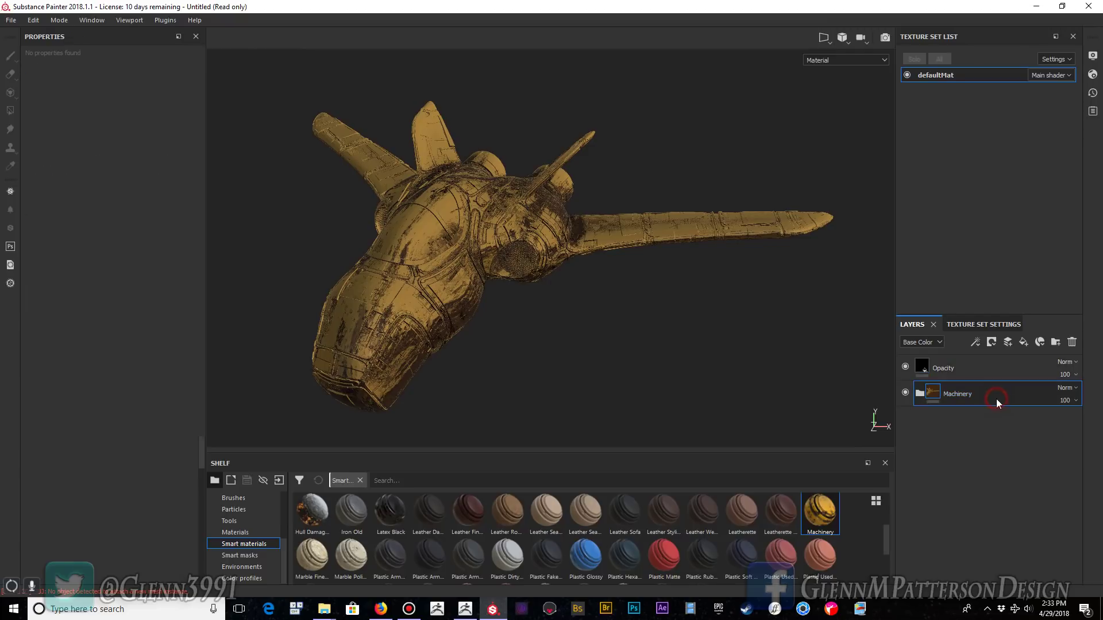
pyautogui.click(920, 394)
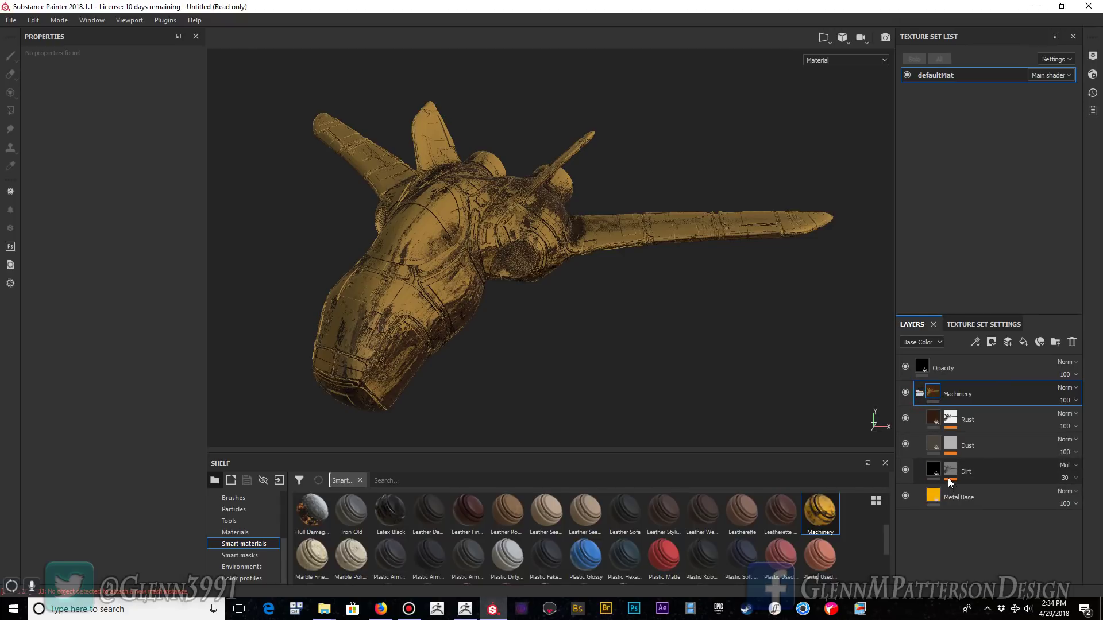
pyautogui.click(952, 427)
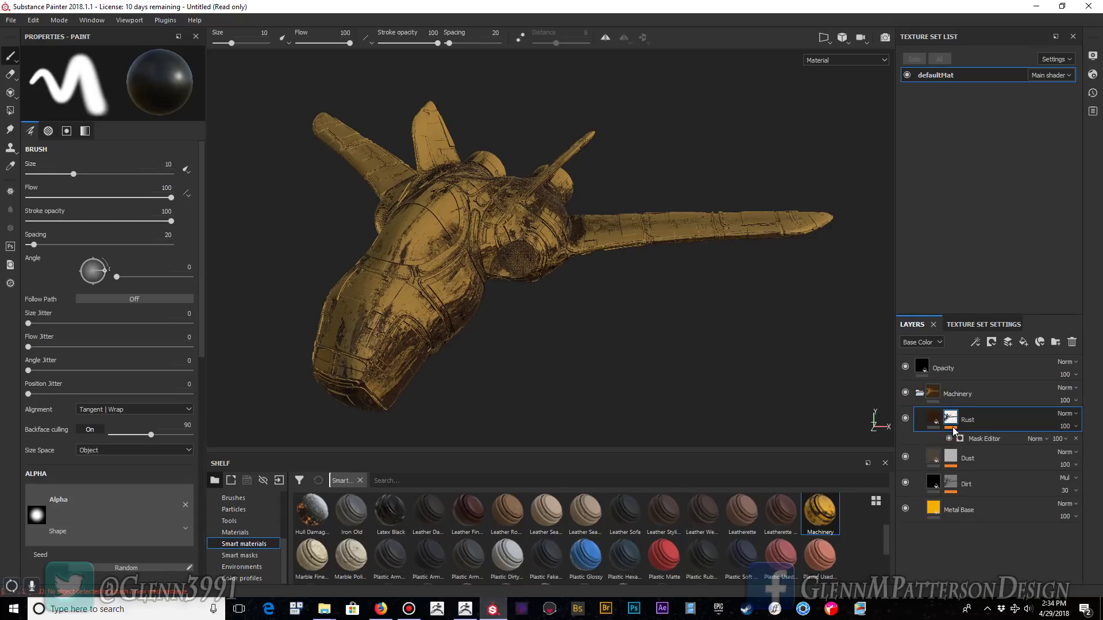
pyautogui.click(985, 439)
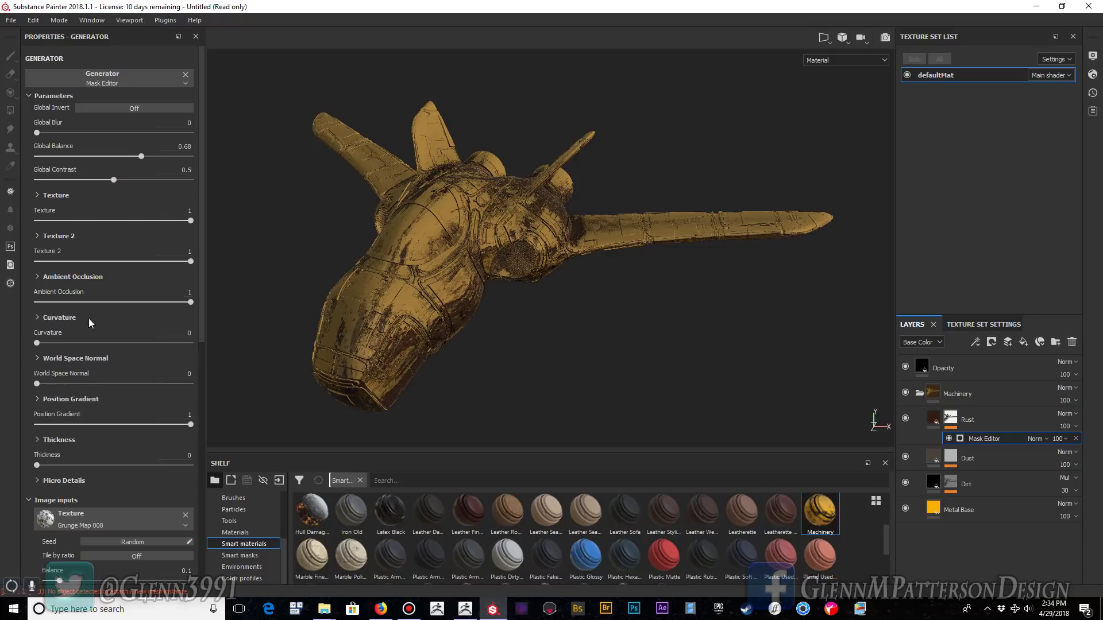
pyautogui.moveTo(190, 307); pyautogui.dragTo(127, 299)
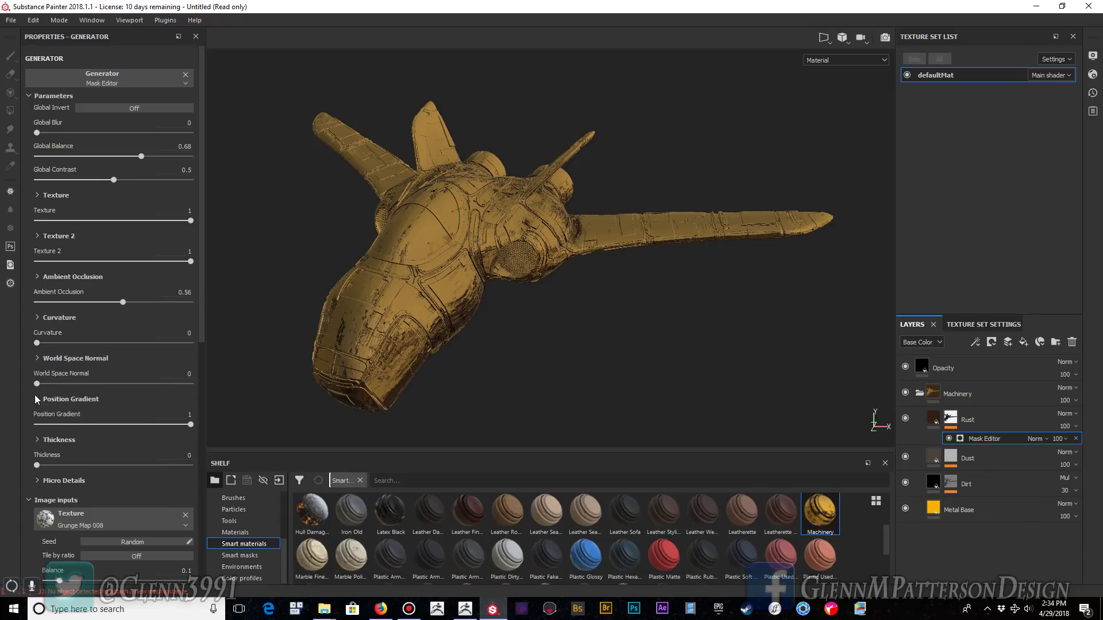
pyautogui.moveTo(37, 383)
pyautogui.mouseDown()
pyautogui.moveTo(106, 384)
pyautogui.moveTo(31, 401)
pyautogui.mouseUp()
pyautogui.moveTo(190, 426); pyautogui.dragTo(133, 426)
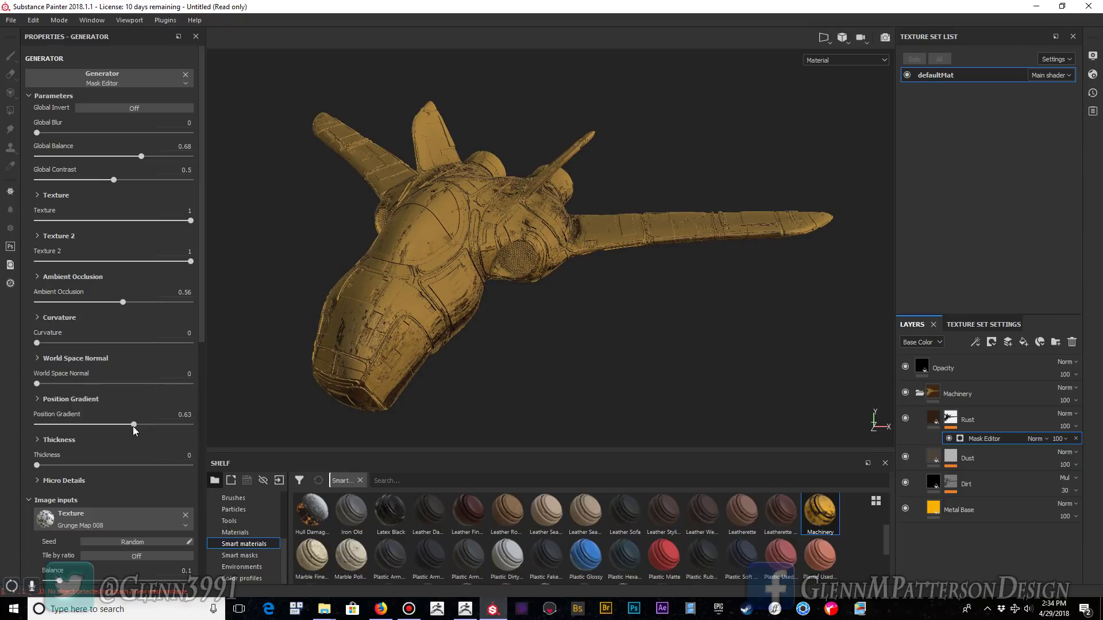
# - Try the Rust mask's Position Gradient with inversion off and turn the inversion back on, keeping Top To Bottom at 1
pyautogui.scroll(-2, 135, 418)
pyautogui.scroll(-3, 145, 420)
pyautogui.scroll(3, 144, 421)
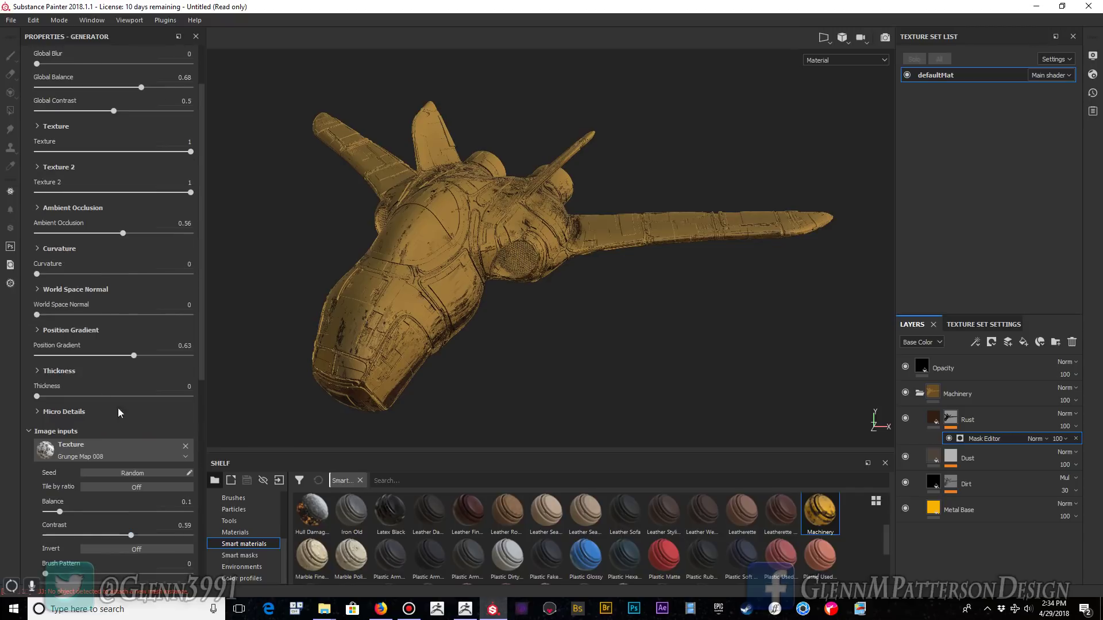
pyautogui.click(80, 332)
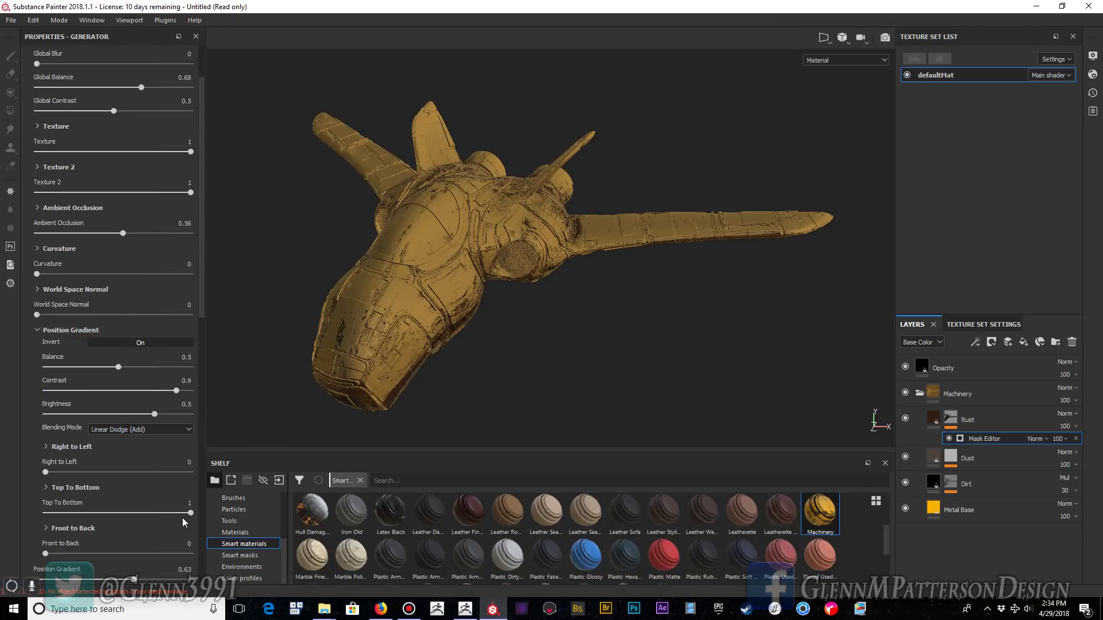
pyautogui.moveTo(192, 517)
pyautogui.mouseDown()
pyautogui.moveTo(105, 512)
pyautogui.moveTo(189, 521)
pyautogui.mouseUp()
pyautogui.click(126, 344)
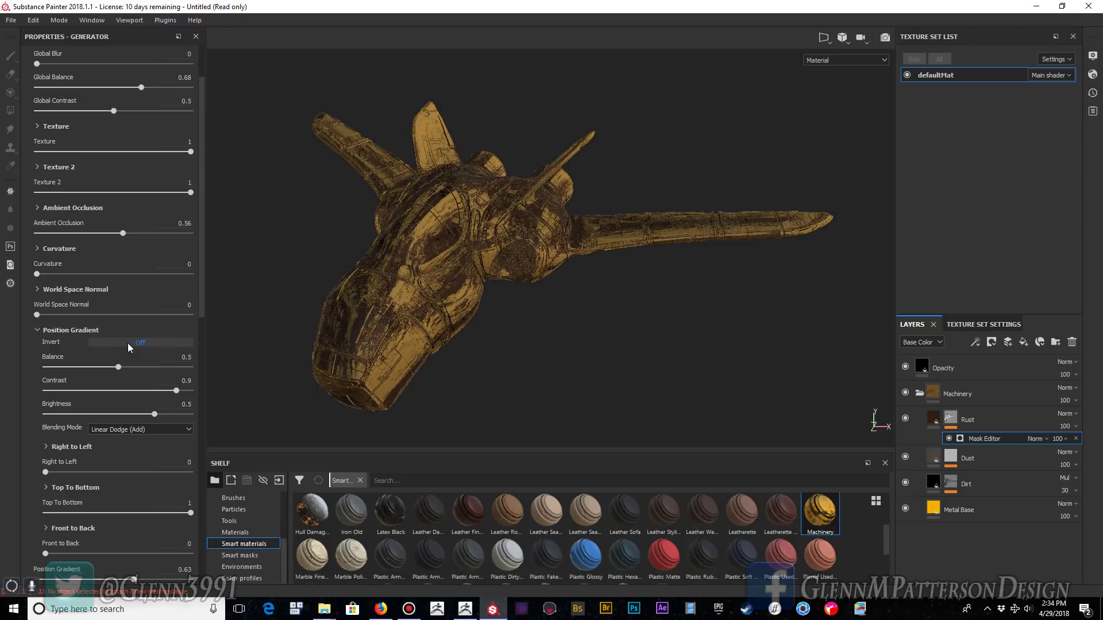
pyautogui.moveTo(191, 513)
pyautogui.mouseDown()
pyautogui.moveTo(95, 516)
pyautogui.moveTo(190, 516)
pyautogui.mouseUp()
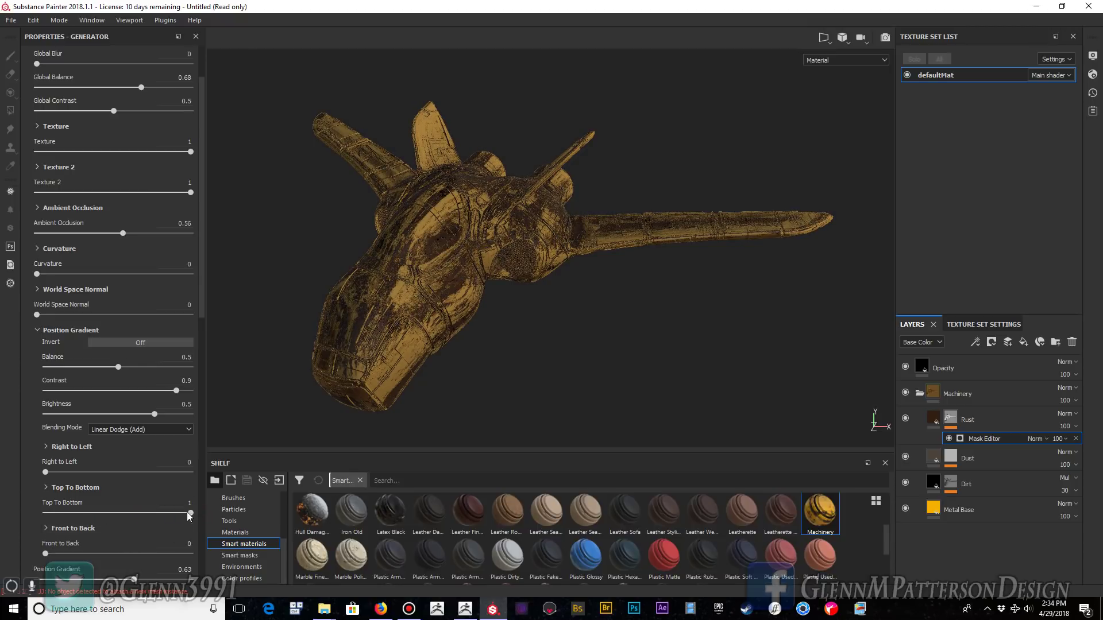
pyautogui.click(131, 341)
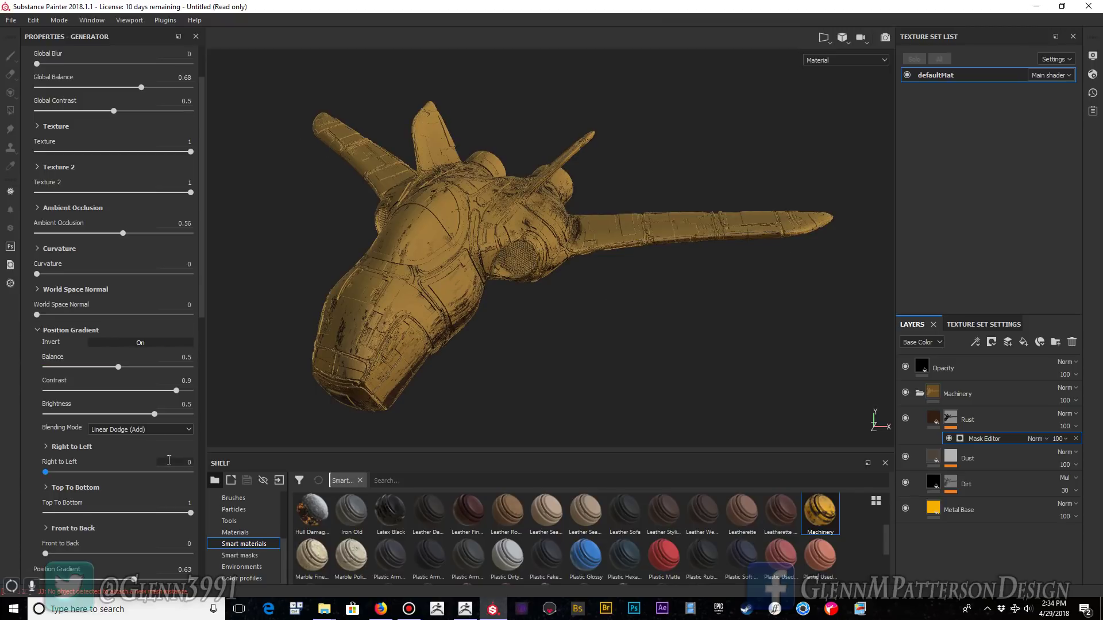
pyautogui.scroll(-2, 125, 475)
pyautogui.scroll(5, 125, 475)
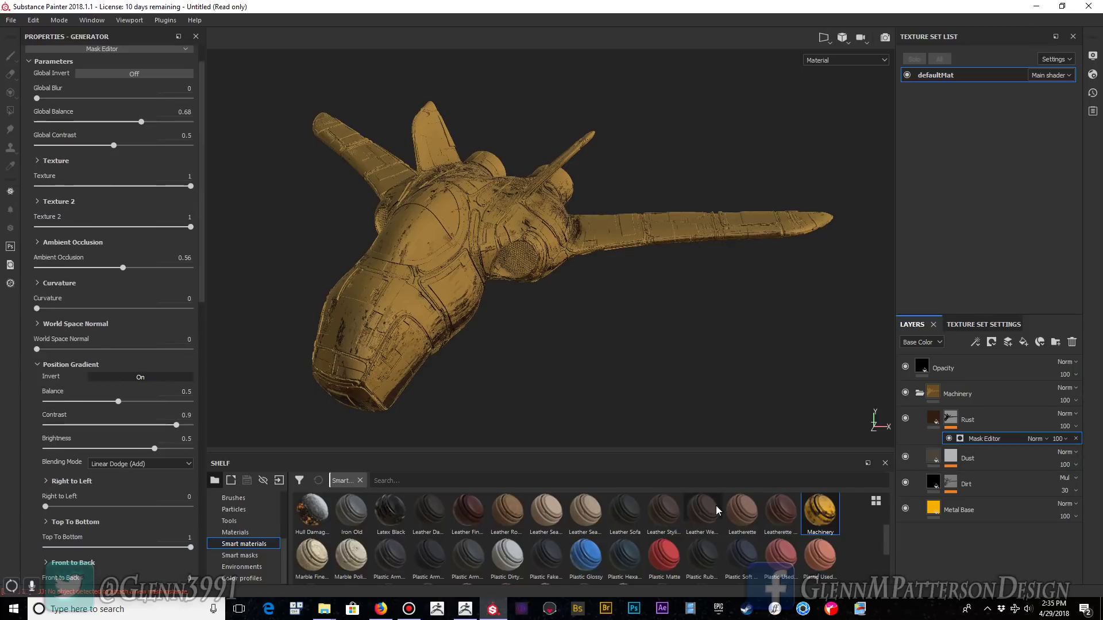
# - Set the Metal Base layer's metallic value to 0.1581 and its roughness to 0, checking the result under rotated lighting
pyautogui.click(933, 511)
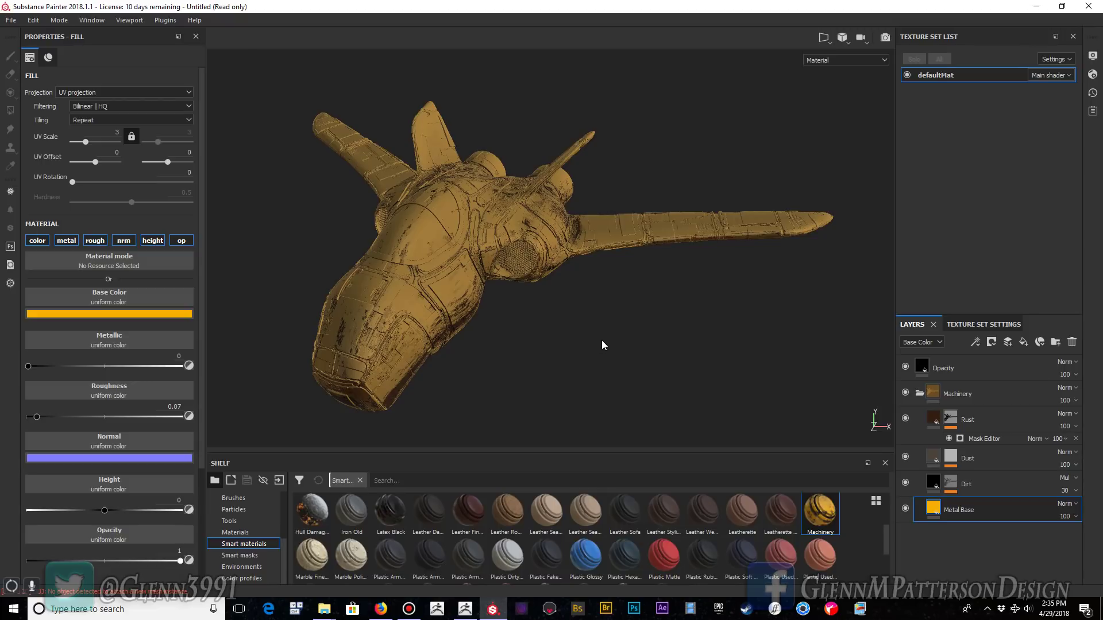
pyautogui.moveTo(601, 340)
pyautogui.keyDown('shift'); pyautogui.mouseDown(button='right')
pyautogui.moveTo(537, 329)
pyautogui.moveTo(574, 340)
pyautogui.moveTo(557, 350)
pyautogui.moveTo(602, 346)
pyautogui.moveTo(564, 343)
pyautogui.moveTo(590, 353)
pyautogui.mouseUp(button='right'); pyautogui.keyUp('shift')
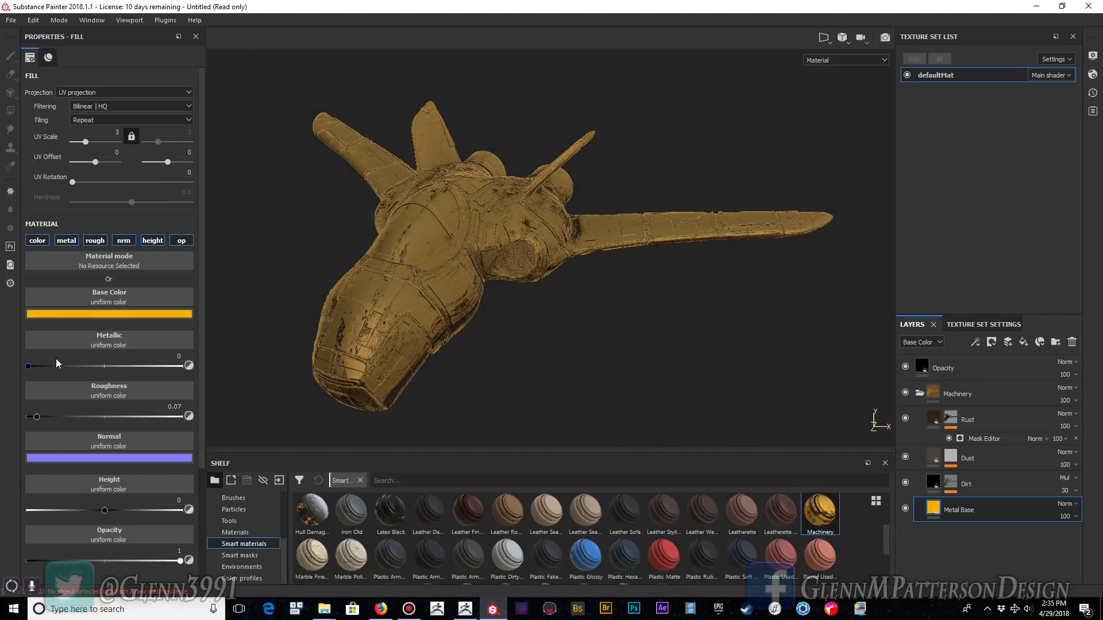
pyautogui.moveTo(30, 368); pyautogui.dragTo(53, 369)
pyautogui.moveTo(36, 419); pyautogui.dragTo(13, 409)
pyautogui.moveTo(520, 363)
pyautogui.keyDown('shift'); pyautogui.mouseDown(button='right')
pyautogui.moveTo(493, 361)
pyautogui.moveTo(548, 370)
pyautogui.moveTo(522, 369)
pyautogui.mouseUp(button='right'); pyautogui.keyUp('shift')
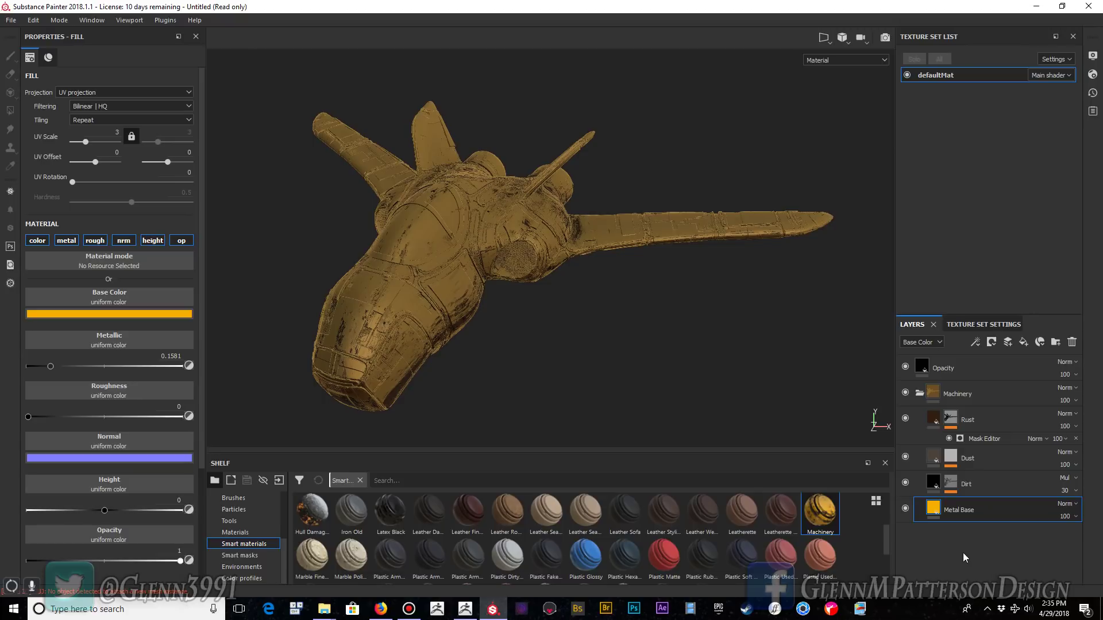
# - Duplicate the Metal Base layer and set the copy's base color to pure red (R 1, G 0, B 0)
pyautogui.rightClick(1001, 512)
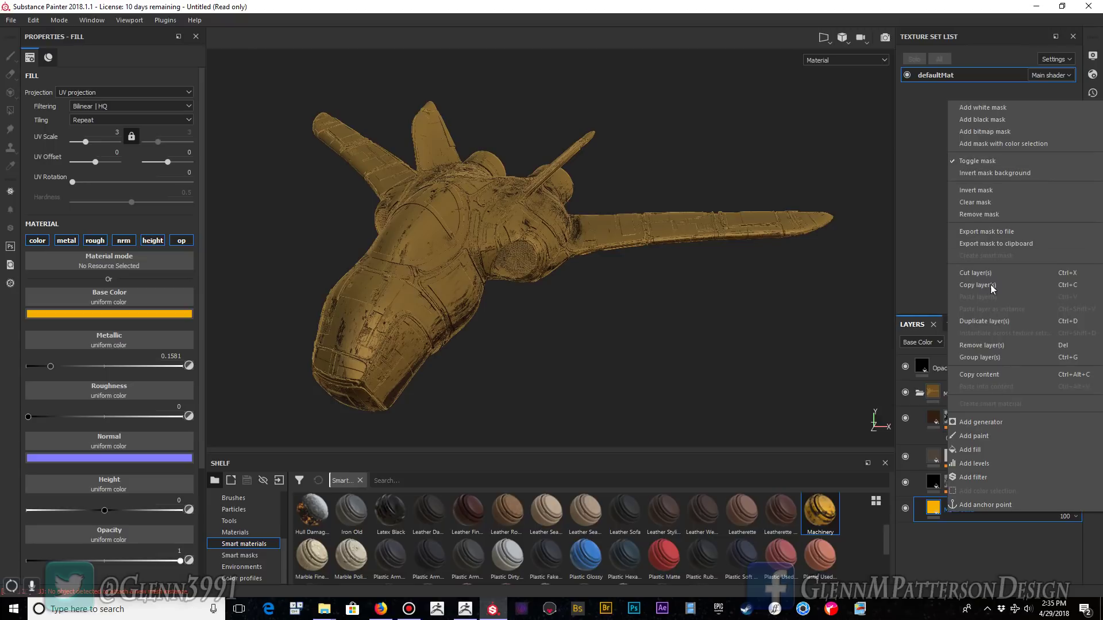
pyautogui.click(987, 322)
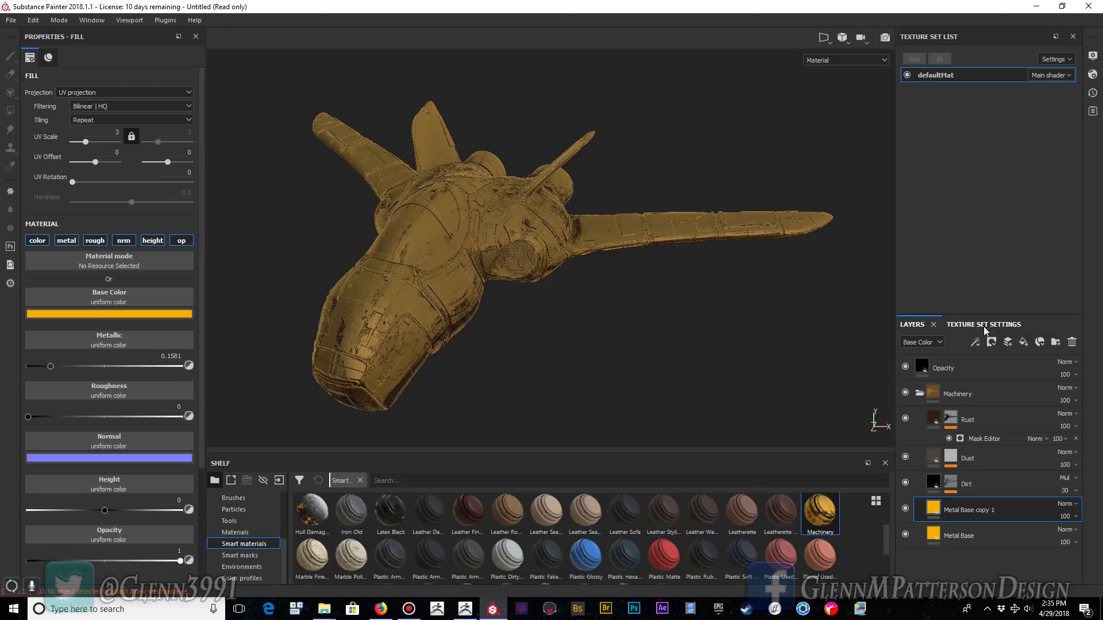
pyautogui.click(126, 314)
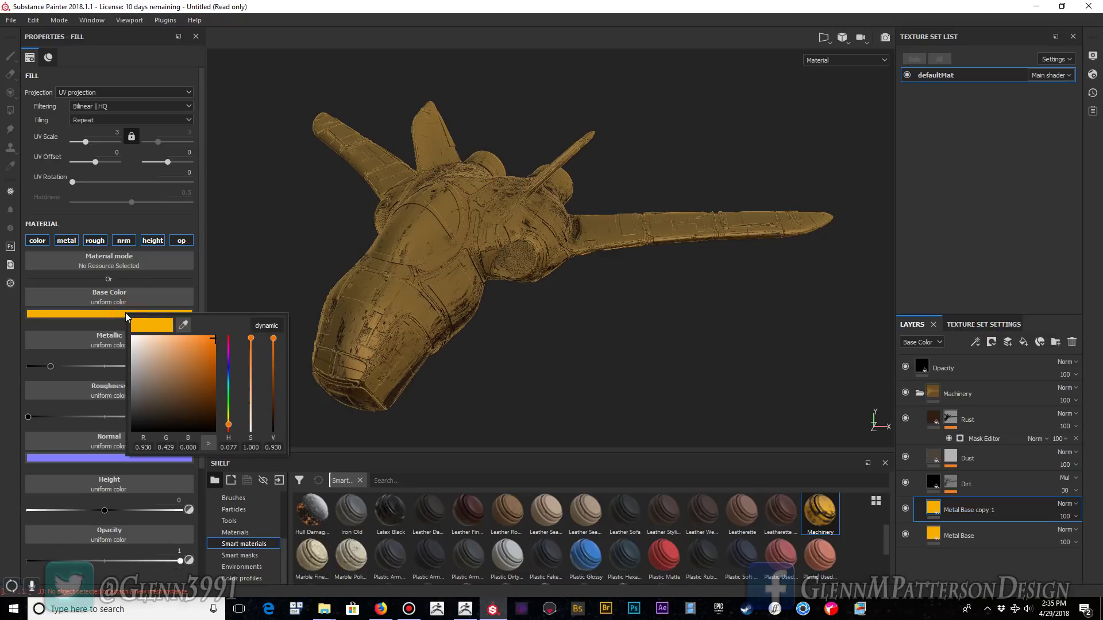
pyautogui.click(228, 425)
pyautogui.moveTo(228, 425); pyautogui.dragTo(228, 430)
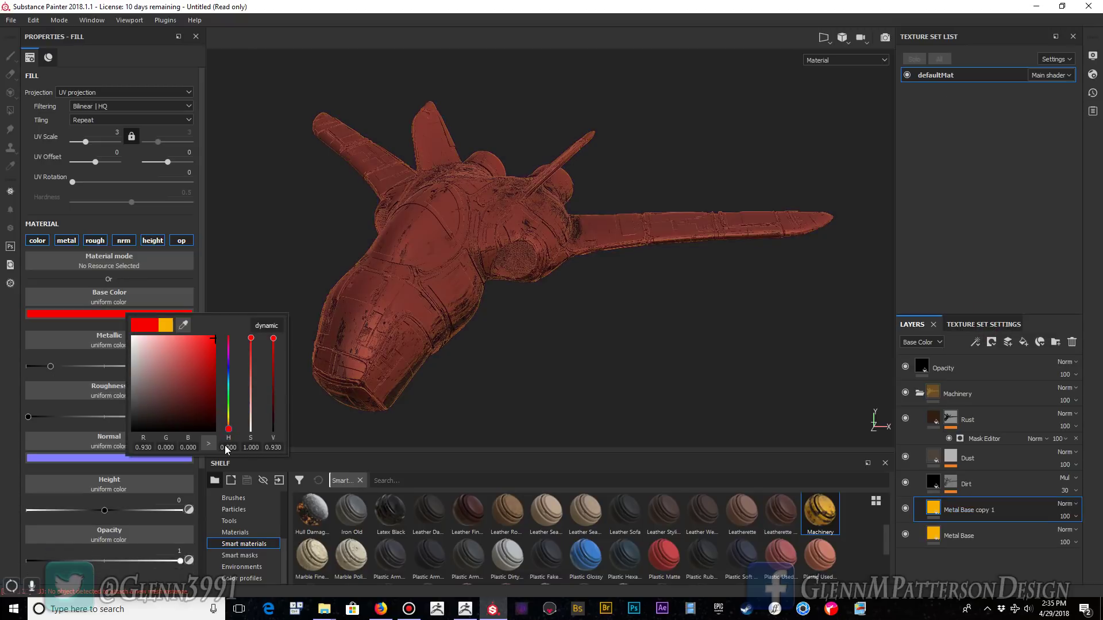
pyautogui.moveTo(213, 360); pyautogui.dragTo(227, 339)
pyautogui.click(977, 566)
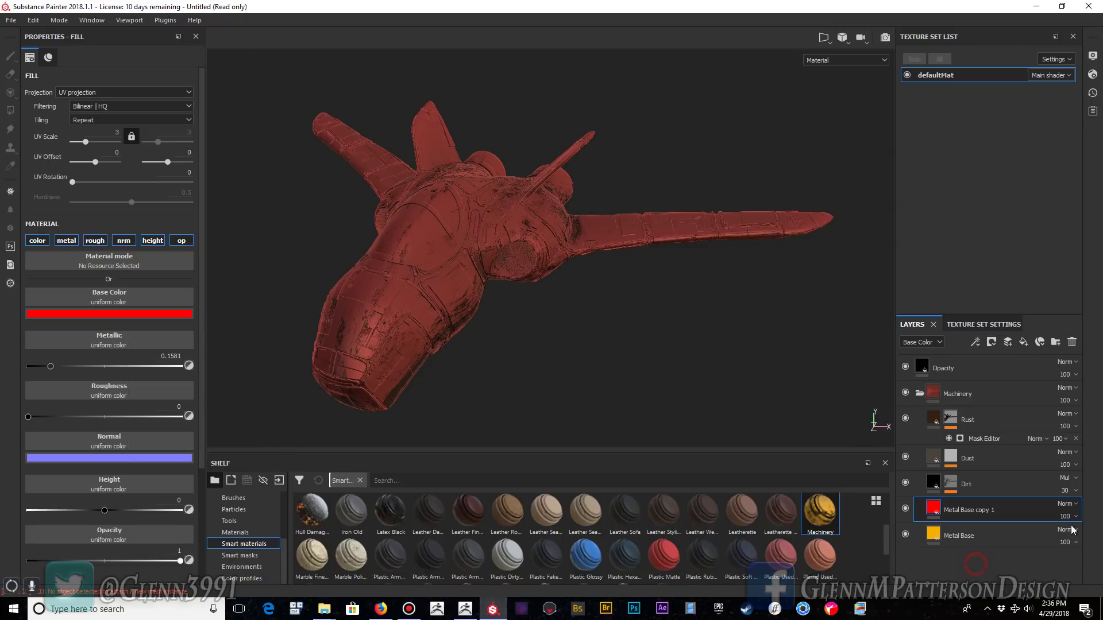
# - Mask the red layer by color selection, picking the pink (243, 125, 250) and violet-blue (132, 125, 250) ID colors on the nose
pyautogui.rightClick(1018, 506)
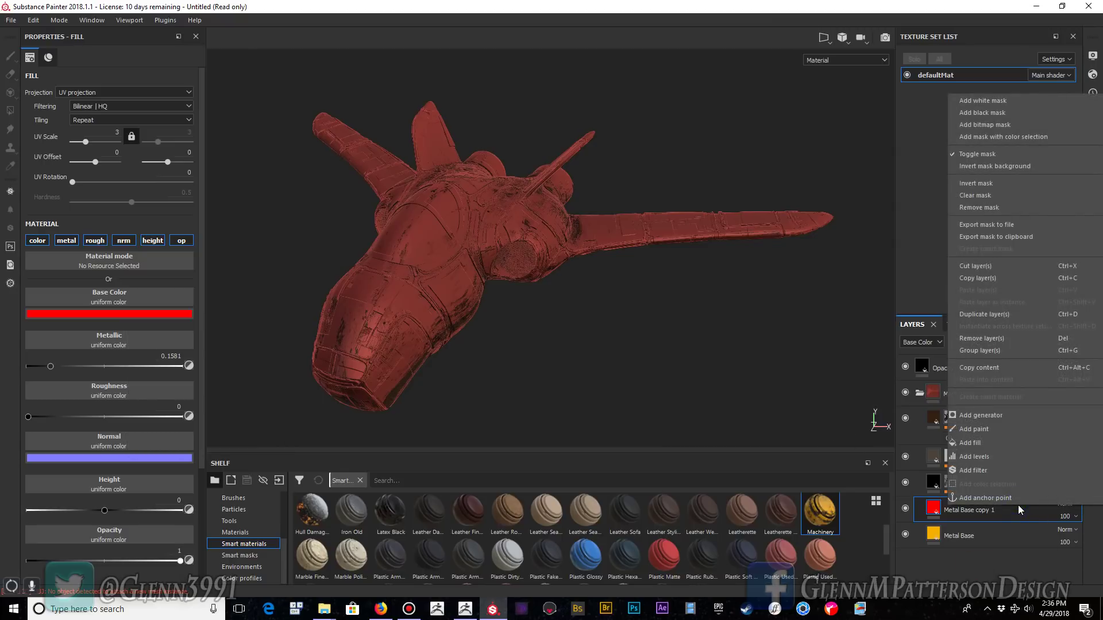
pyautogui.click(988, 136)
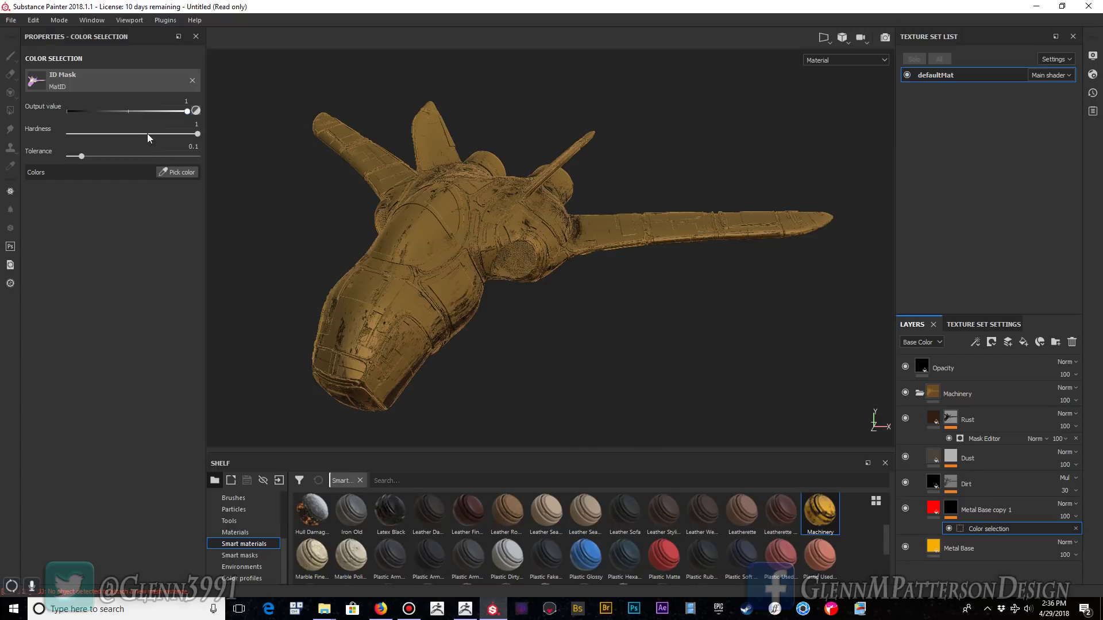
pyautogui.click(178, 173)
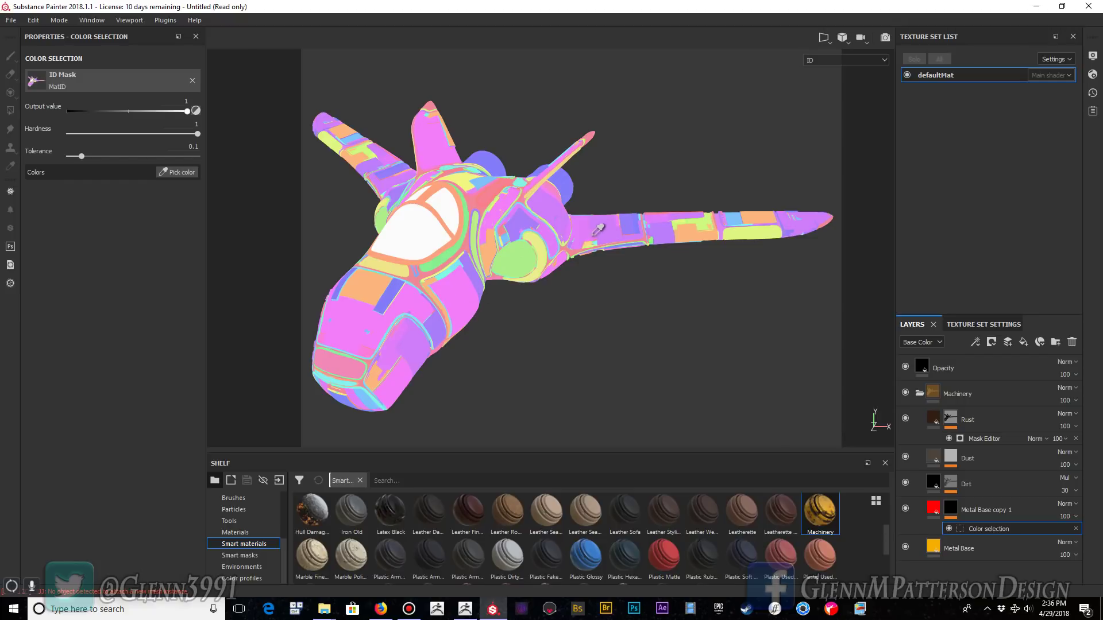
pyautogui.click(351, 332)
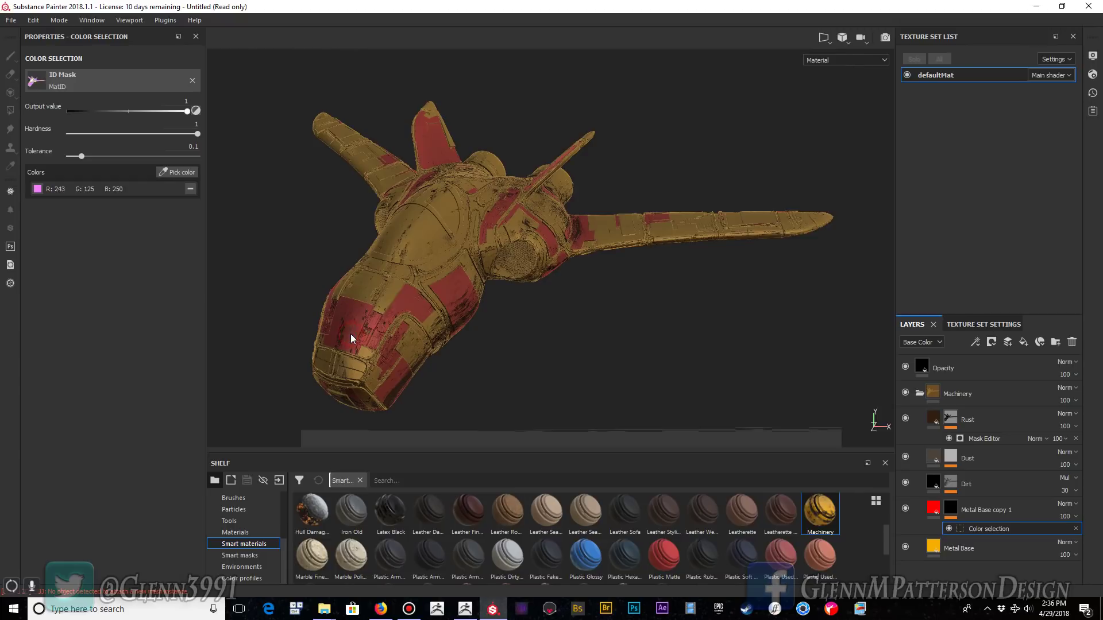
pyautogui.click(183, 172)
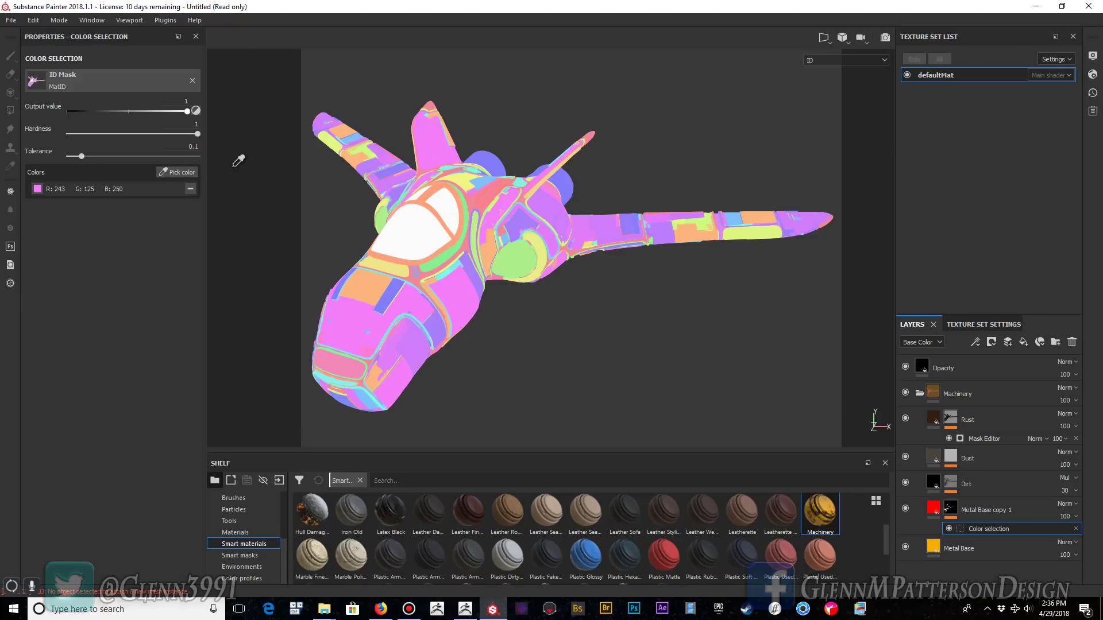
pyautogui.click(393, 297)
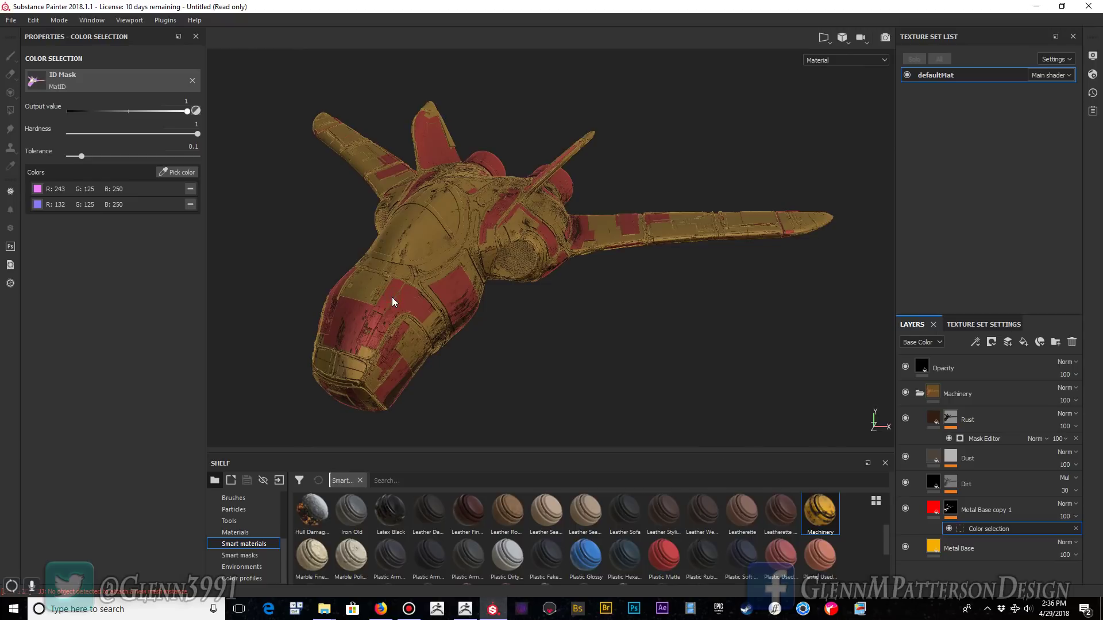
# - Set the color selection's tolerance to 0.02 and remove the violet-blue color from the red layer's mask
pyautogui.click(82, 156)
pyautogui.moveTo(82, 157)
pyautogui.mouseDown()
pyautogui.moveTo(69, 156)
pyautogui.moveTo(82, 162)
pyautogui.moveTo(72, 167)
pyautogui.mouseUp()
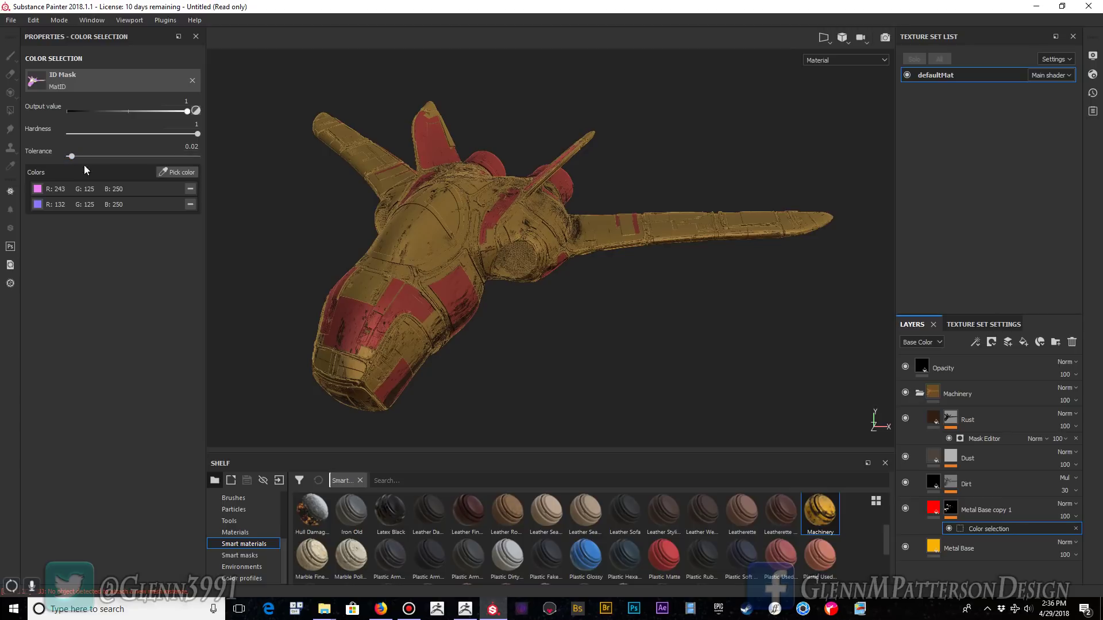
pyautogui.click(190, 205)
# - Add the salmon (245, 130, 147) and orange (251, 181, 124) ID colors to the red layer's color selection mask
pyautogui.click(182, 172)
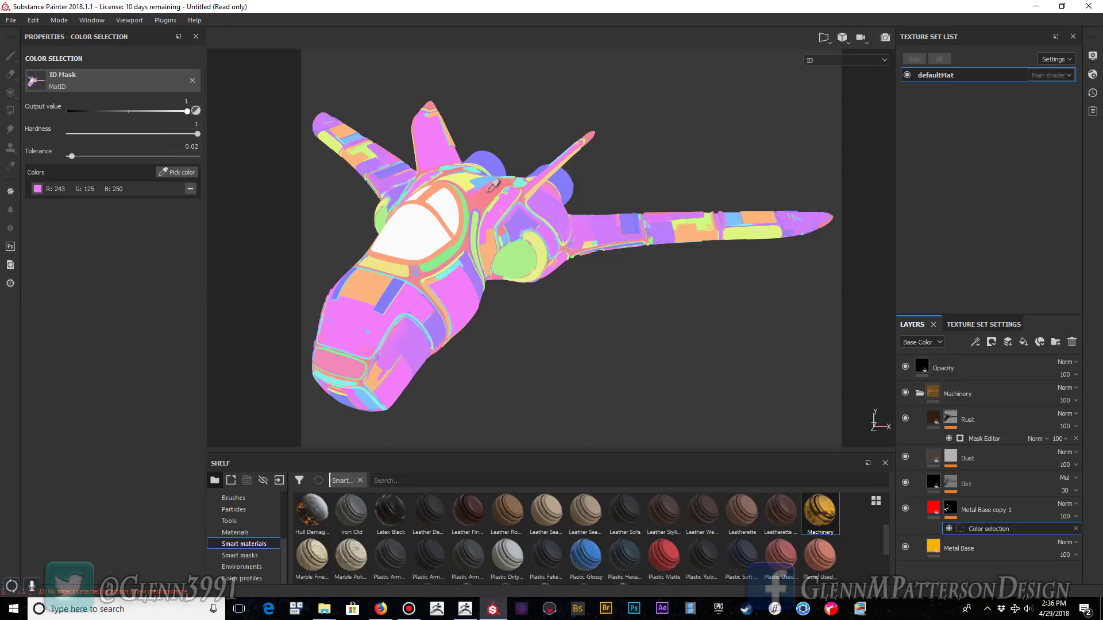
pyautogui.click(490, 196)
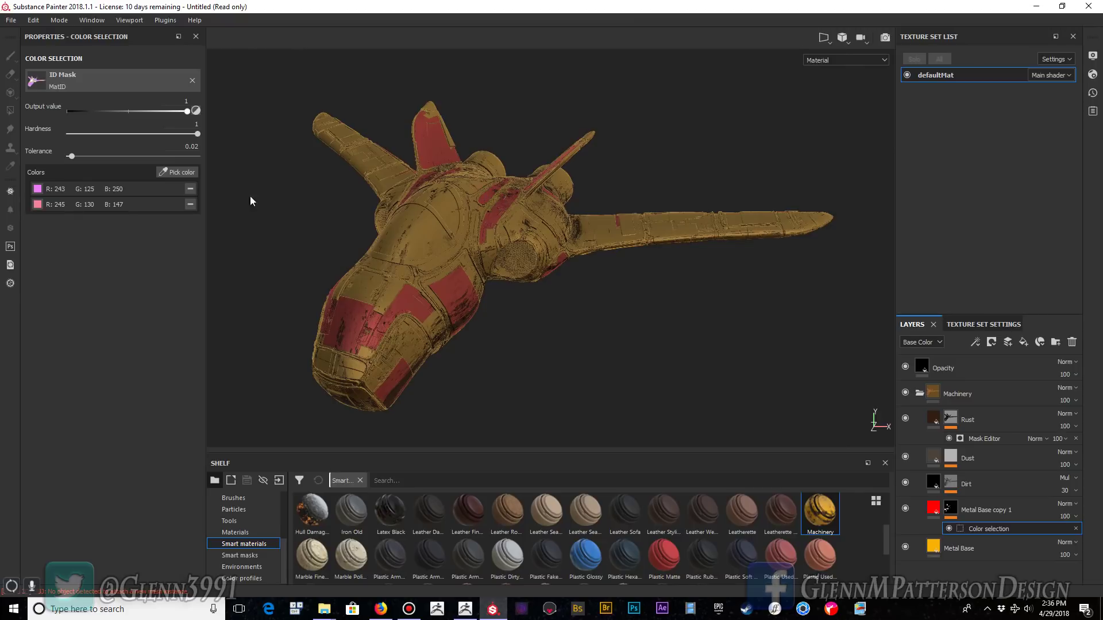
pyautogui.click(181, 172)
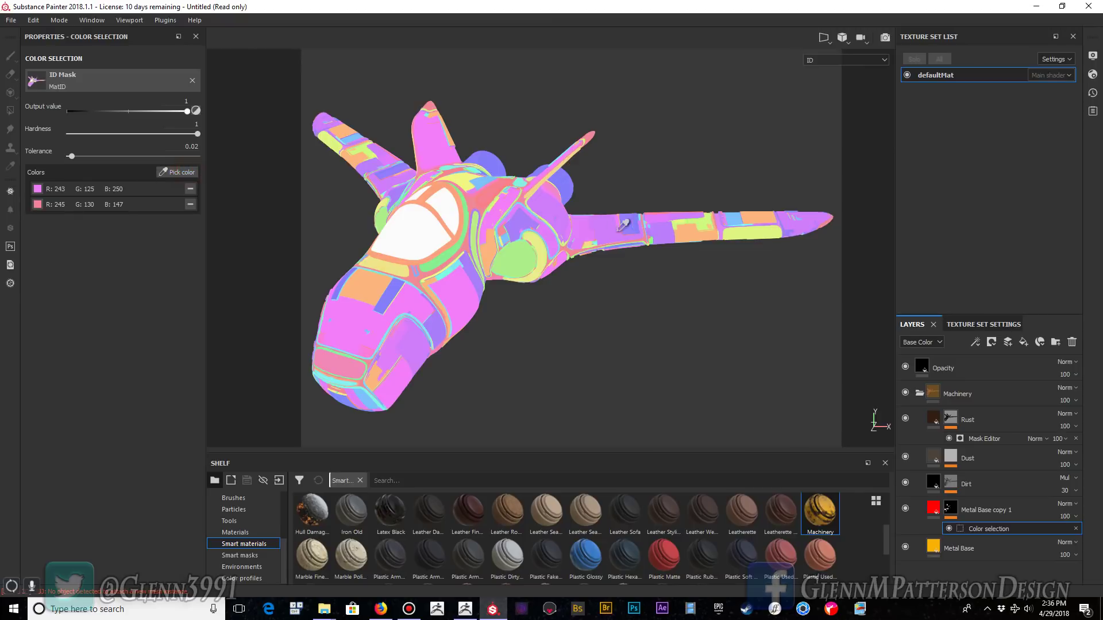
pyautogui.click(693, 231)
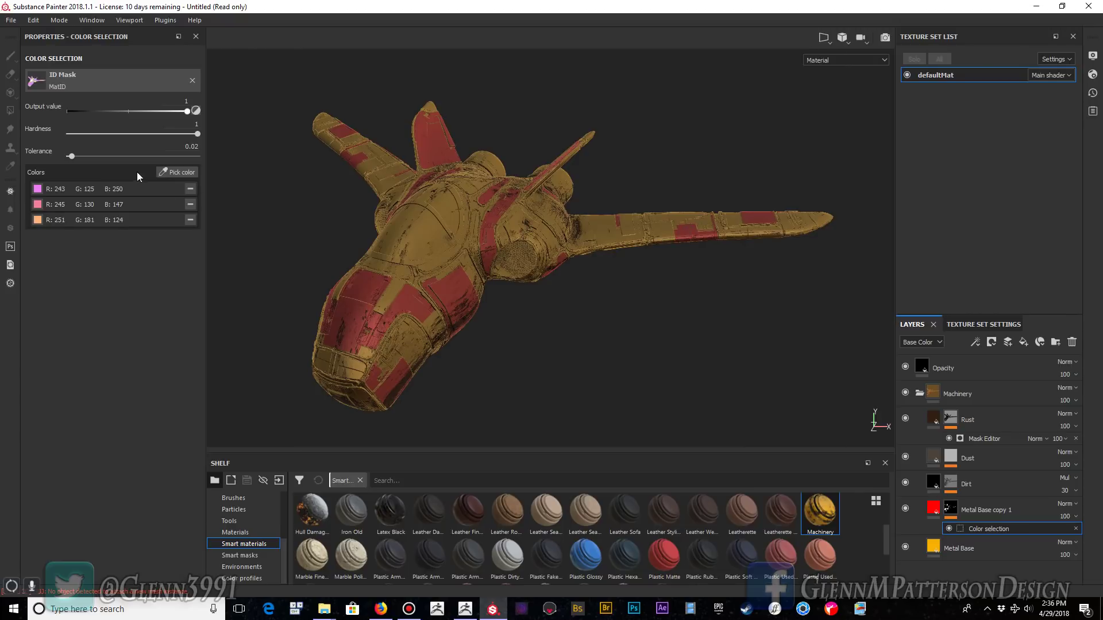
pyautogui.click(182, 178)
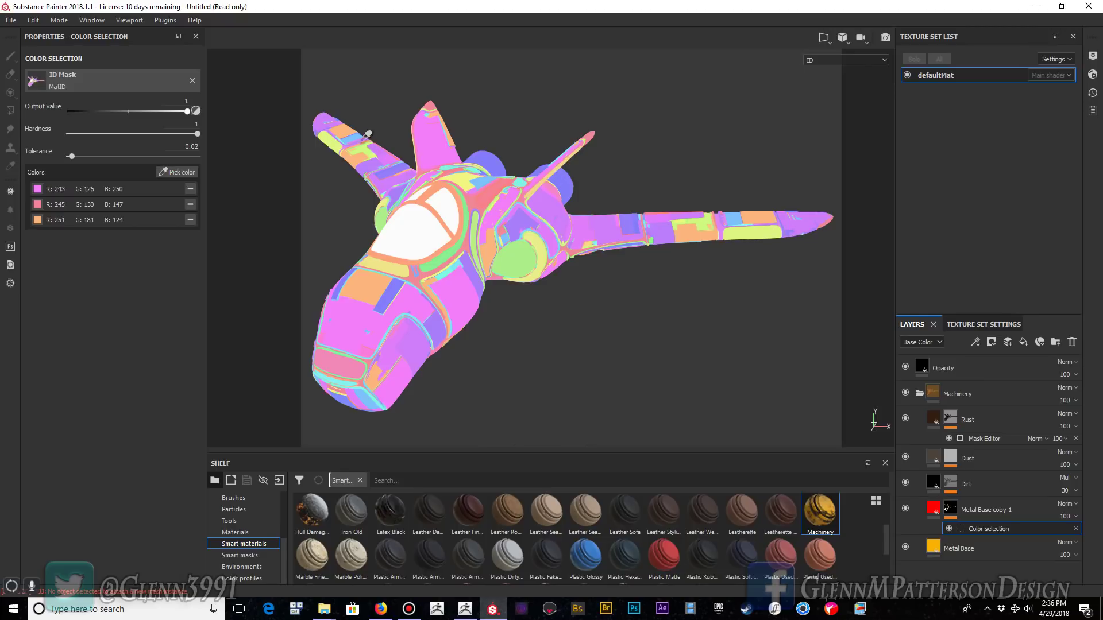
pyautogui.click(343, 136)
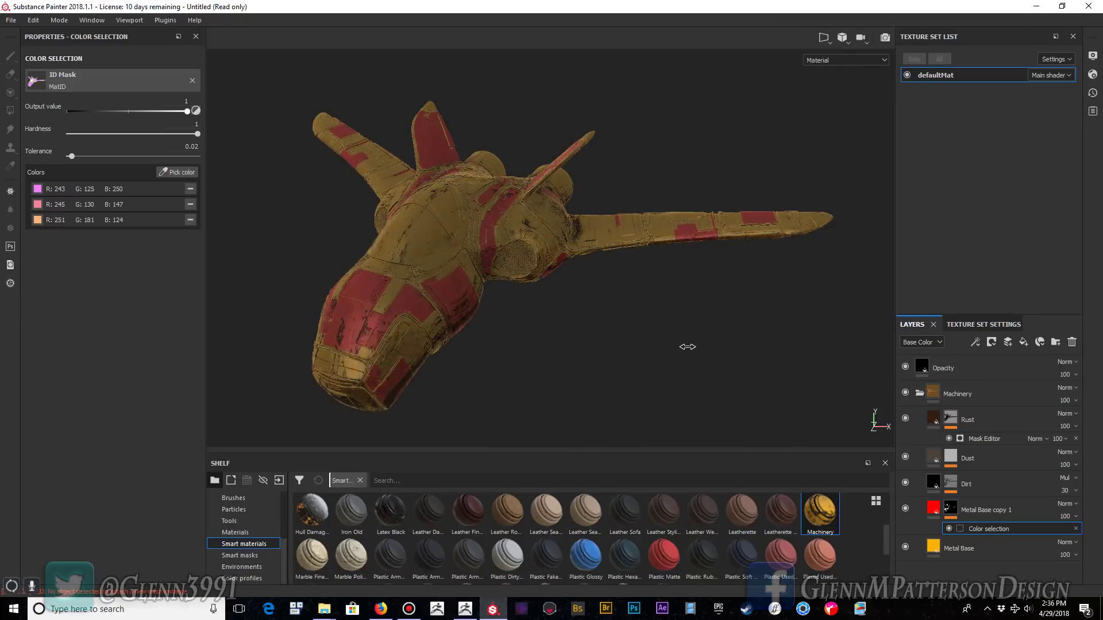
# - Duplicate the masked red layer and remove the mask from the new copy
pyautogui.click(1040, 508)
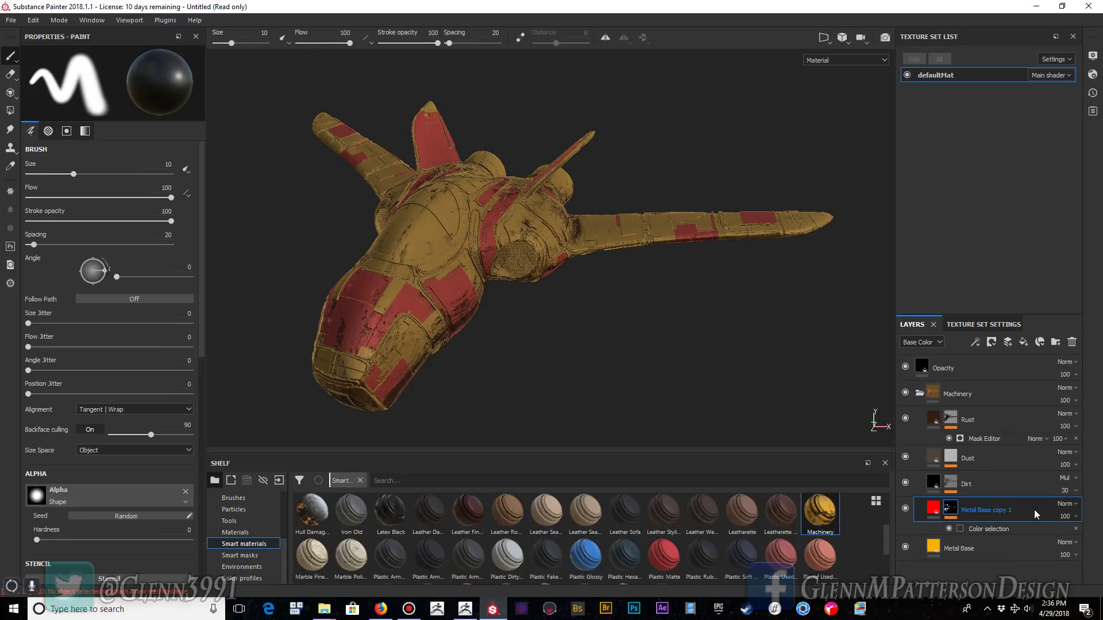
pyautogui.rightClick(1036, 511)
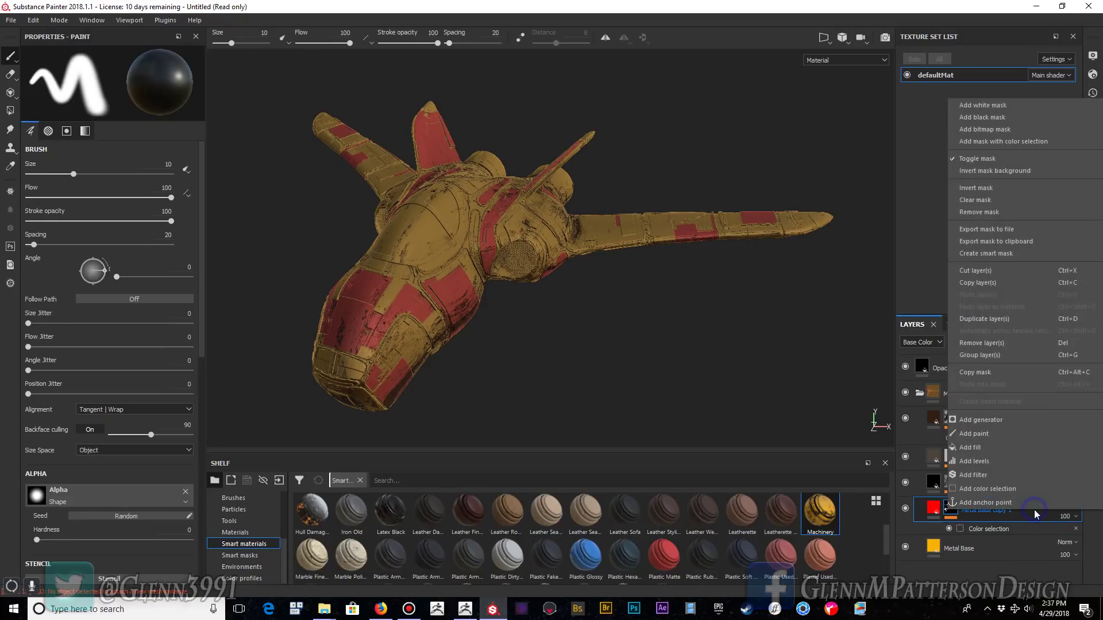
pyautogui.click(994, 319)
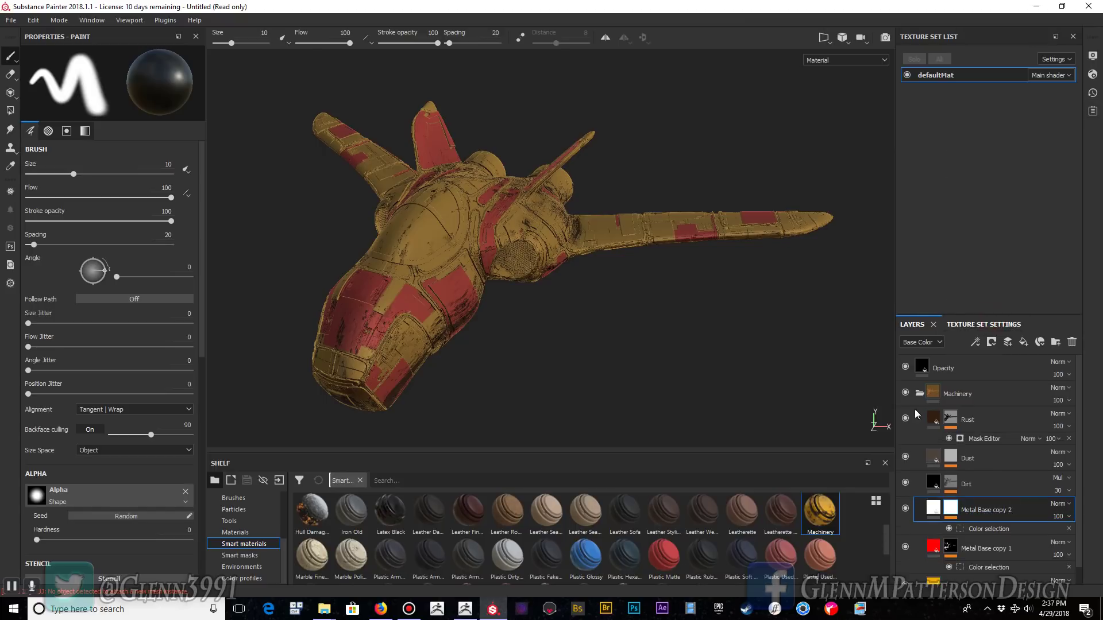
pyautogui.rightClick(984, 509)
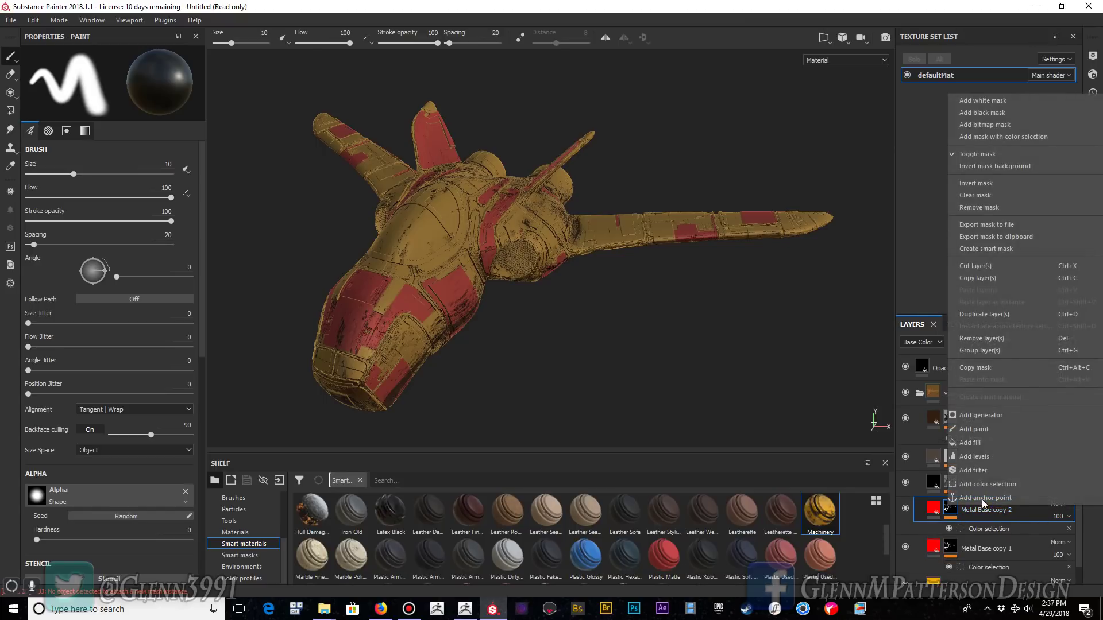
pyautogui.click(979, 208)
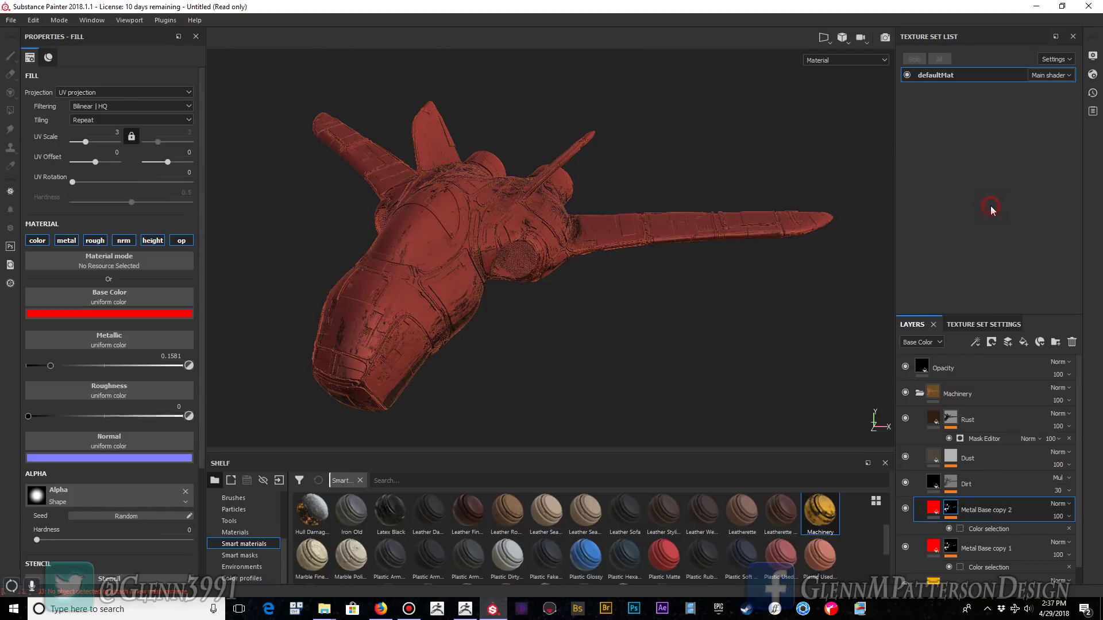
# - Set the unmasked copy's base color to black and its metallic value to 0.7904
pyautogui.click(101, 319)
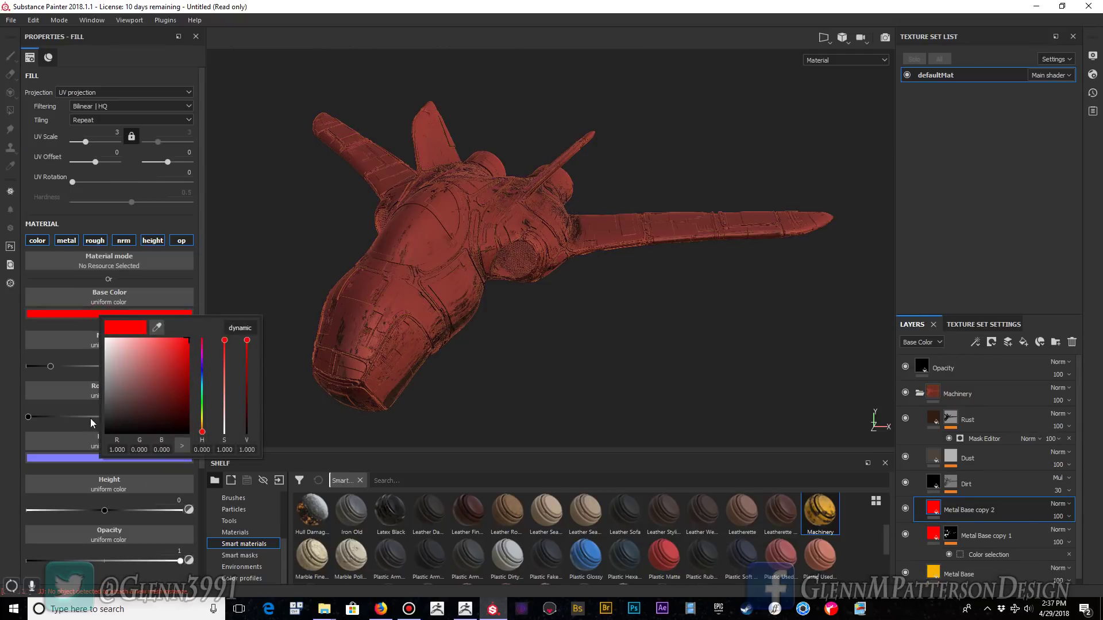
pyautogui.moveTo(172, 415); pyautogui.dragTo(155, 439)
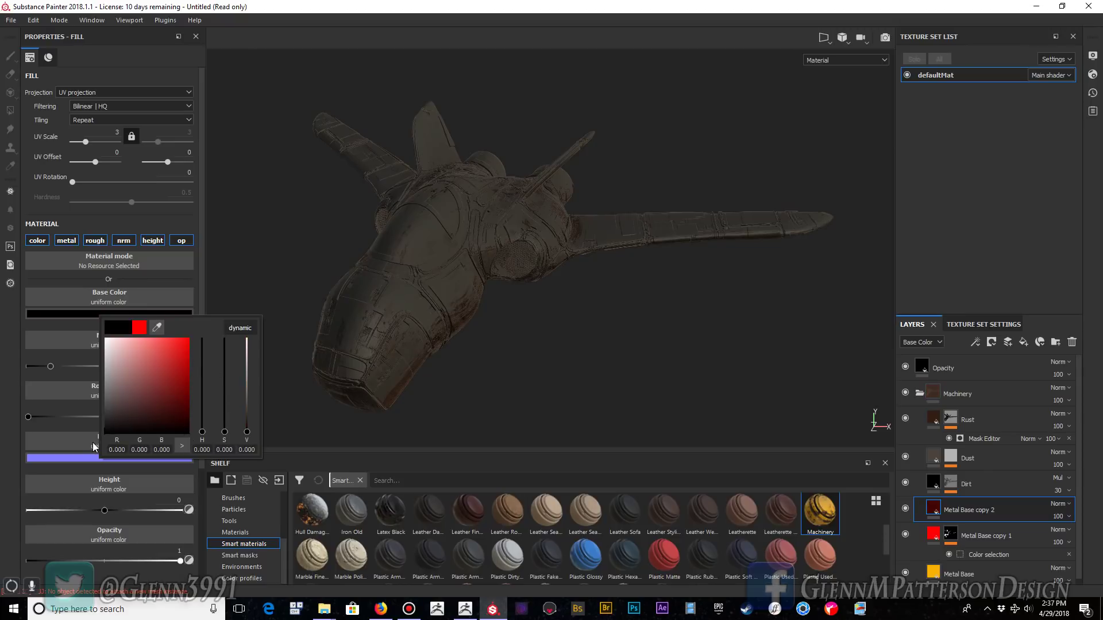
pyautogui.click(177, 276)
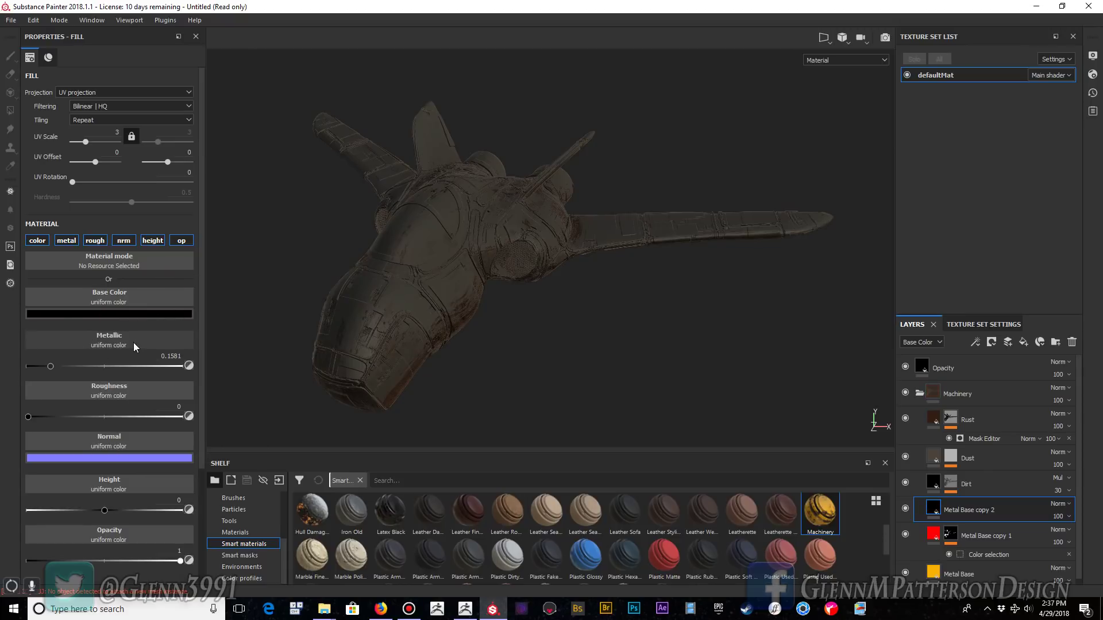
pyautogui.moveTo(50, 366); pyautogui.dragTo(150, 385)
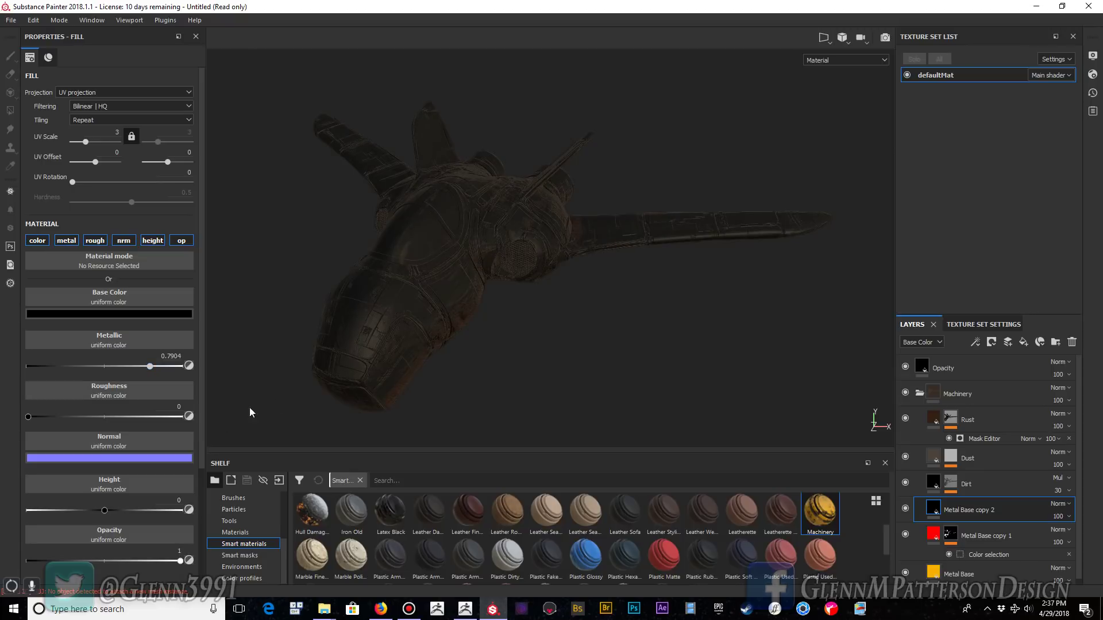
# - Mask the black layer by color selection, picking the salmon trim (240, 135, 151) and the orange canopy frame (251, 162, 124)
pyautogui.rightClick(1018, 515)
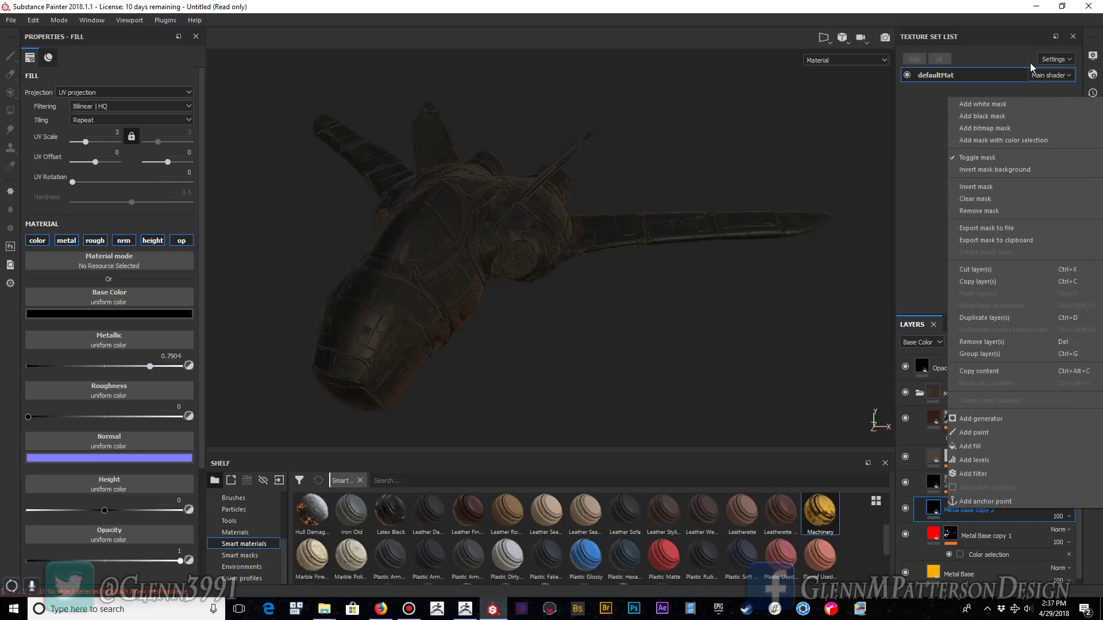
pyautogui.click(1012, 143)
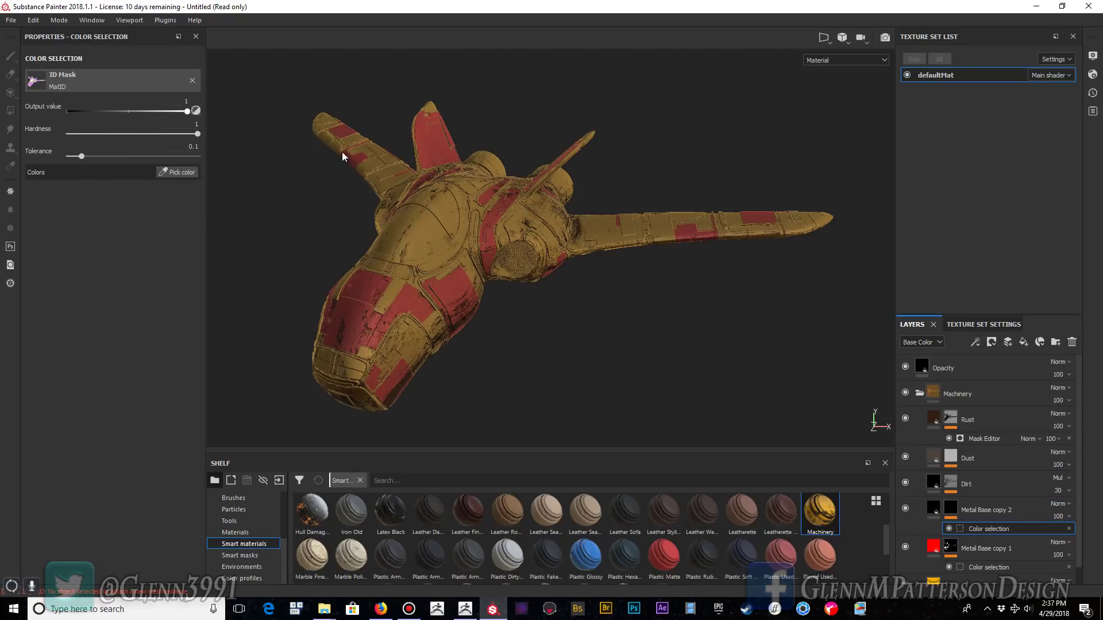
pyautogui.scroll(5, 425, 320)
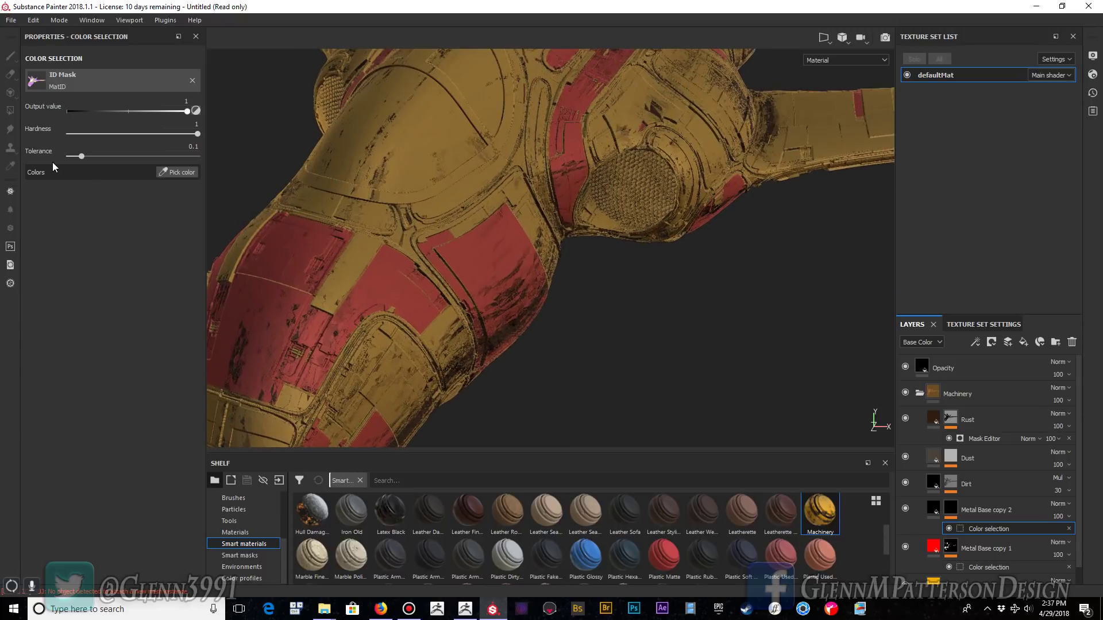
pyautogui.click(180, 172)
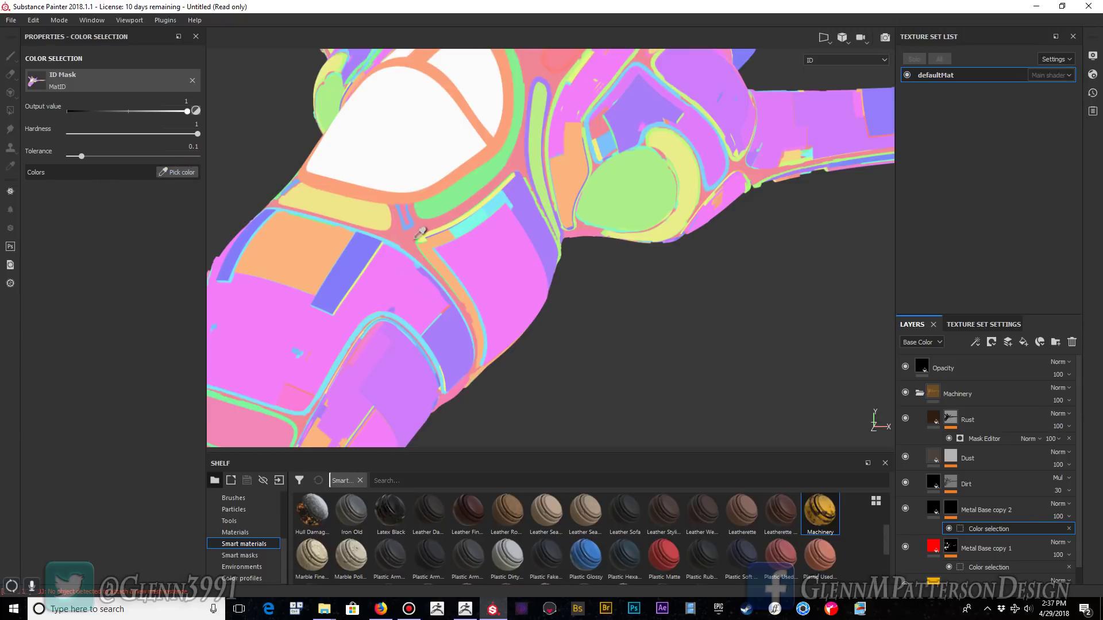
pyautogui.click(407, 234)
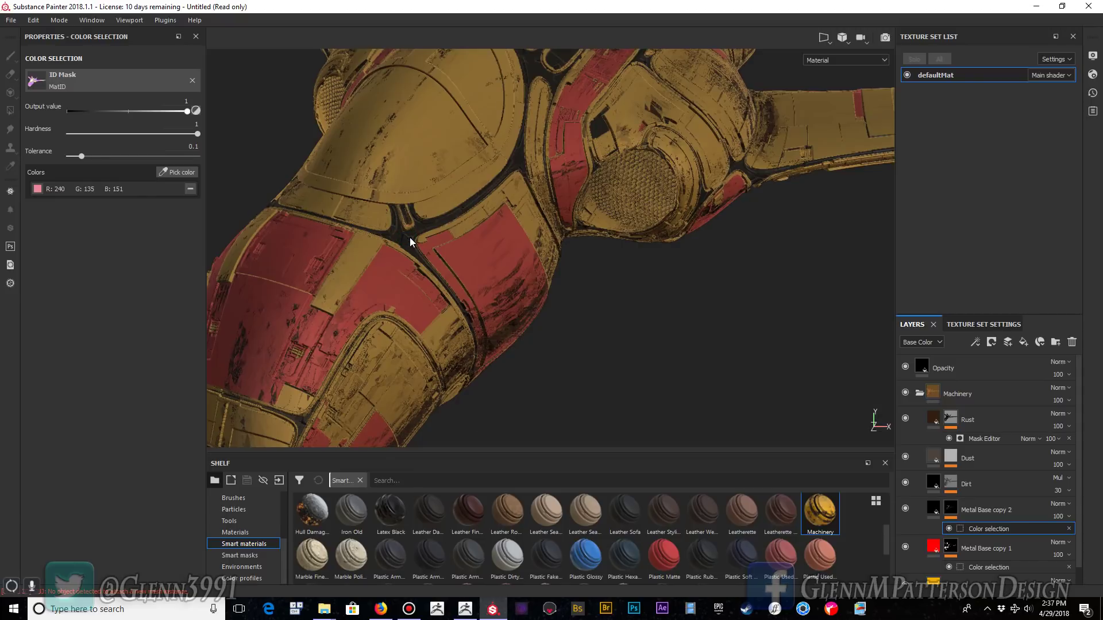
pyautogui.scroll(-5, 432, 281)
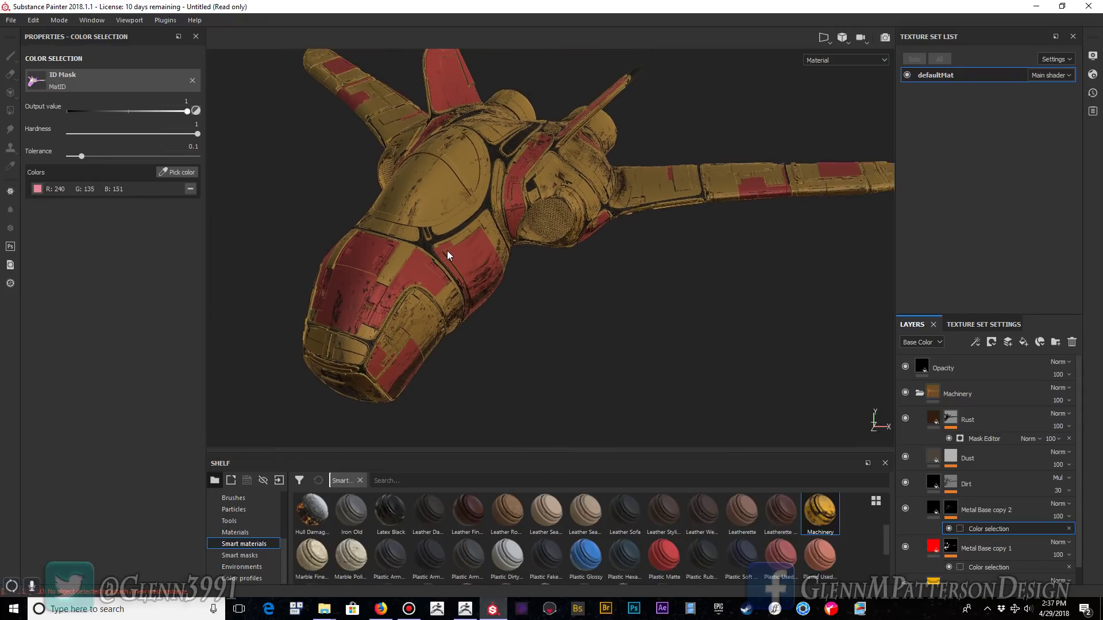
pyautogui.click(179, 173)
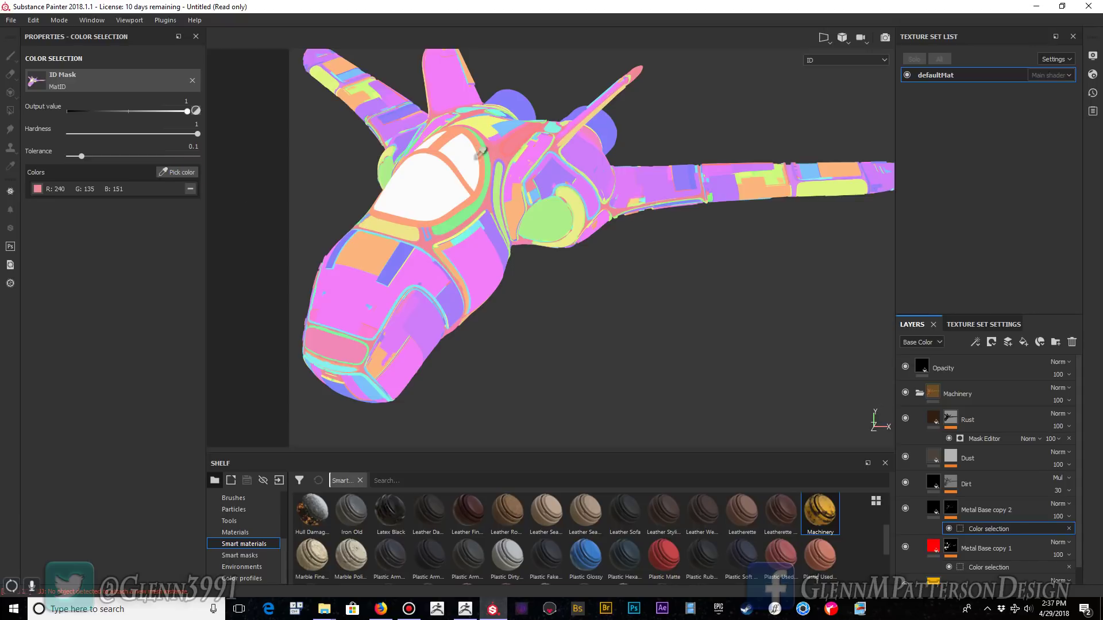
pyautogui.click(458, 126)
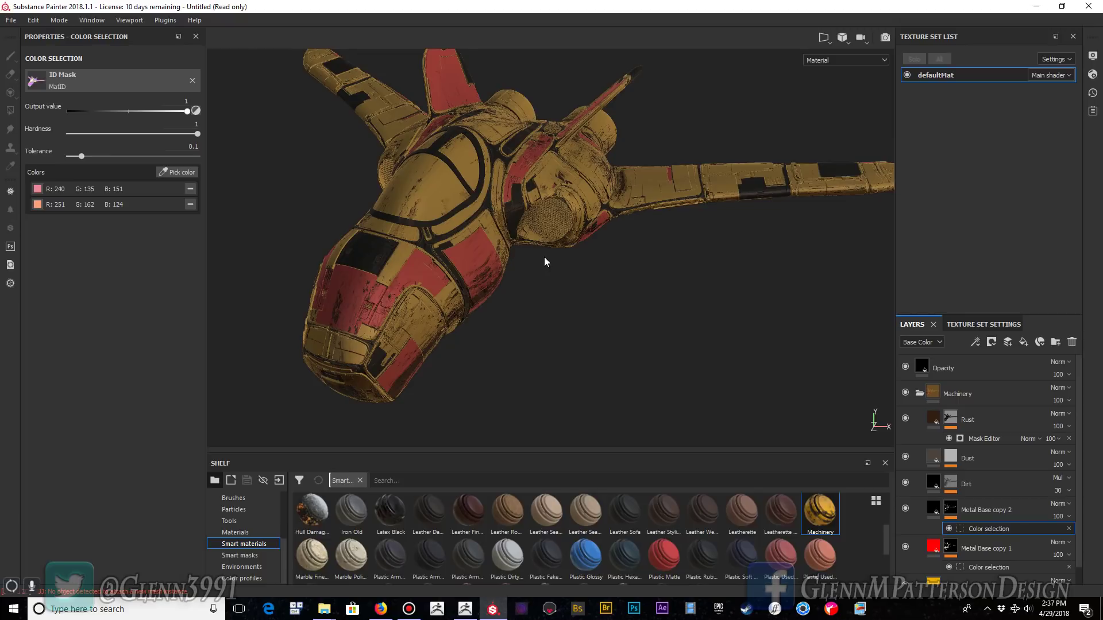
# - Add the engines' purple ID color (132, 125, 250) to the black layer's mask and set the color selection tolerance to 0.05
pyautogui.click(185, 171)
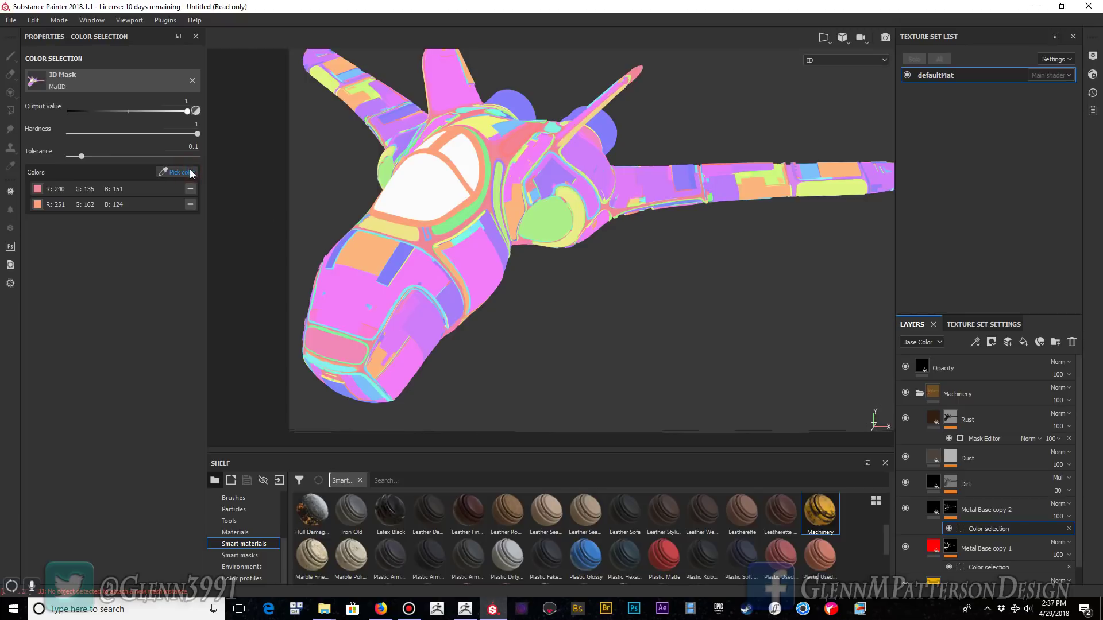
pyautogui.click(607, 122)
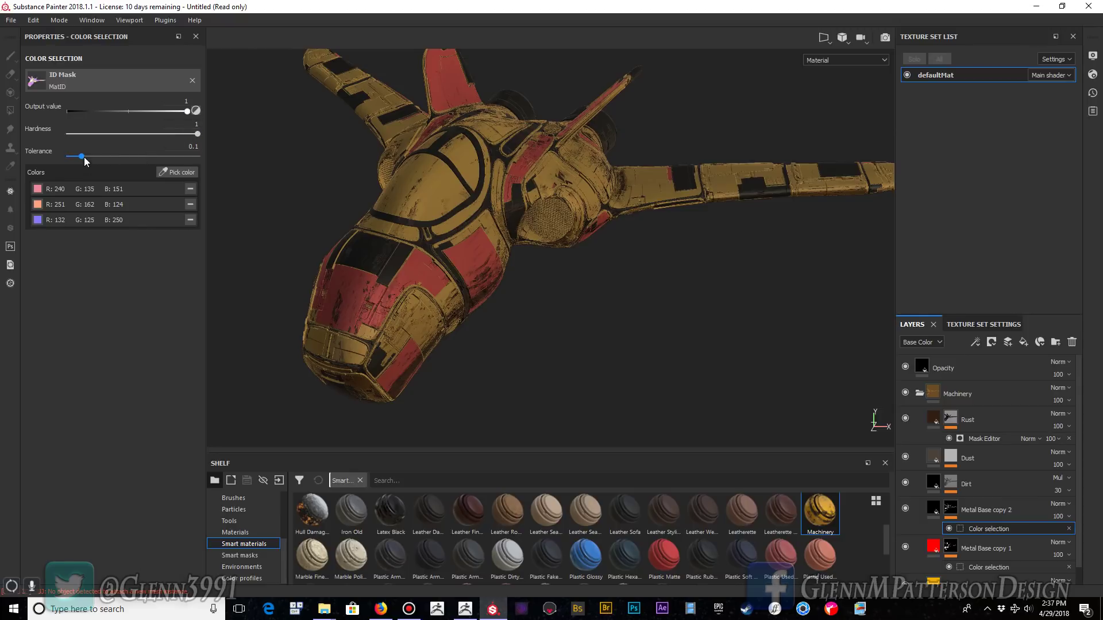
pyautogui.moveTo(81, 156); pyautogui.dragTo(76, 157)
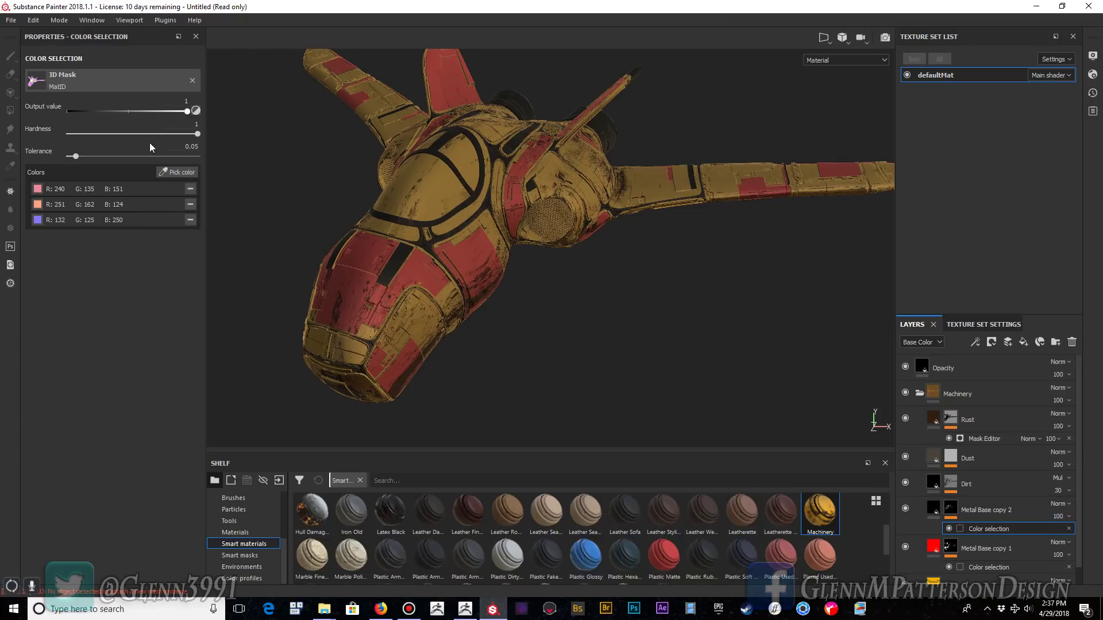
# - Add the intake's green ID color (172, 239, 136) to the black layer's color selection mask
pyautogui.click(187, 178)
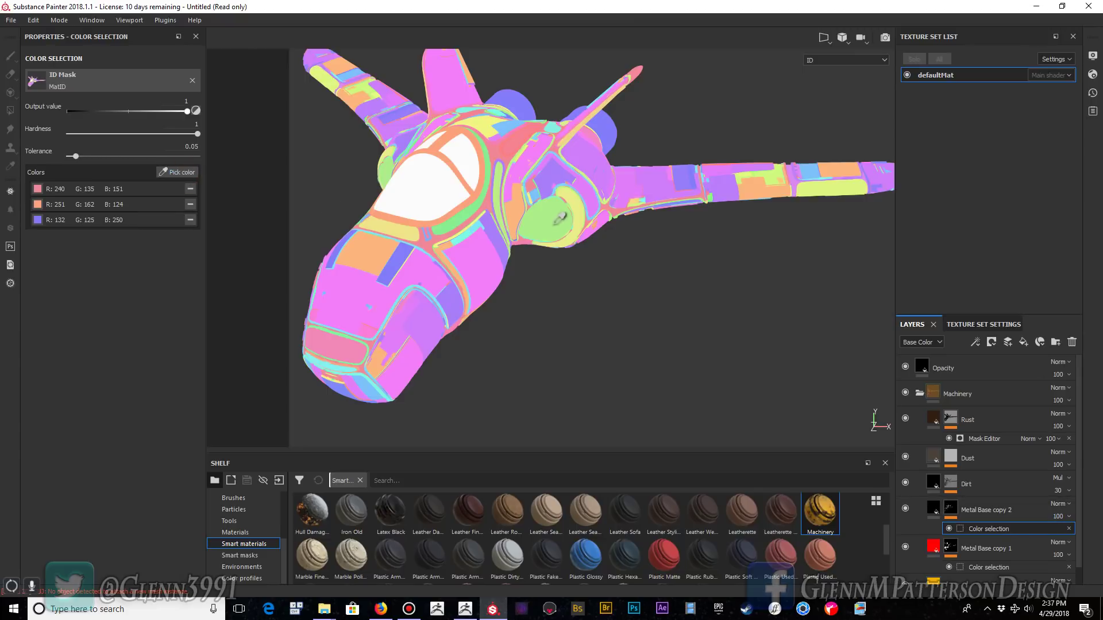
pyautogui.click(547, 227)
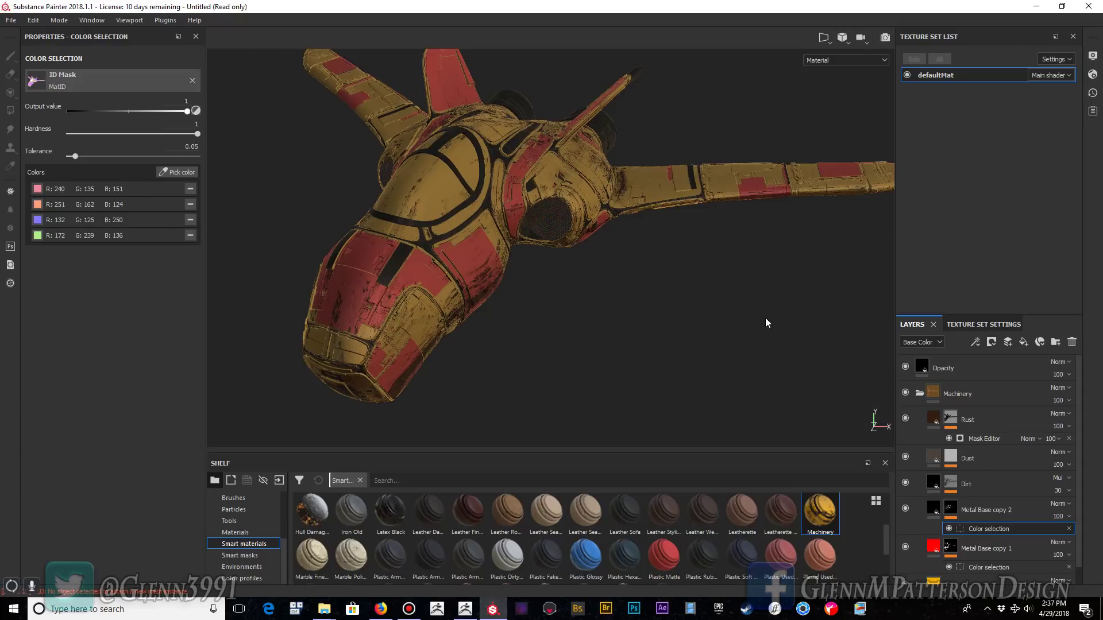
pyautogui.scroll(-3, 663, 233)
pyautogui.scroll(4, 663, 233)
pyautogui.scroll(-2, 663, 233)
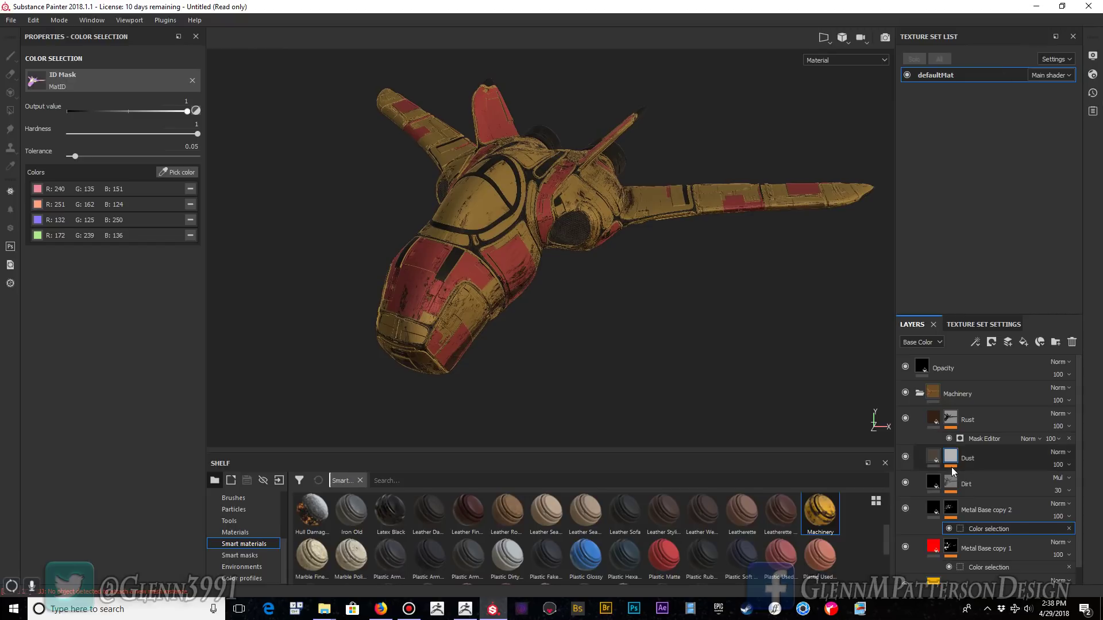
# - Collapse the Machinery group and add the Plastic Glossy Pure material as a layer between it and the Opacity layer
pyautogui.click(919, 394)
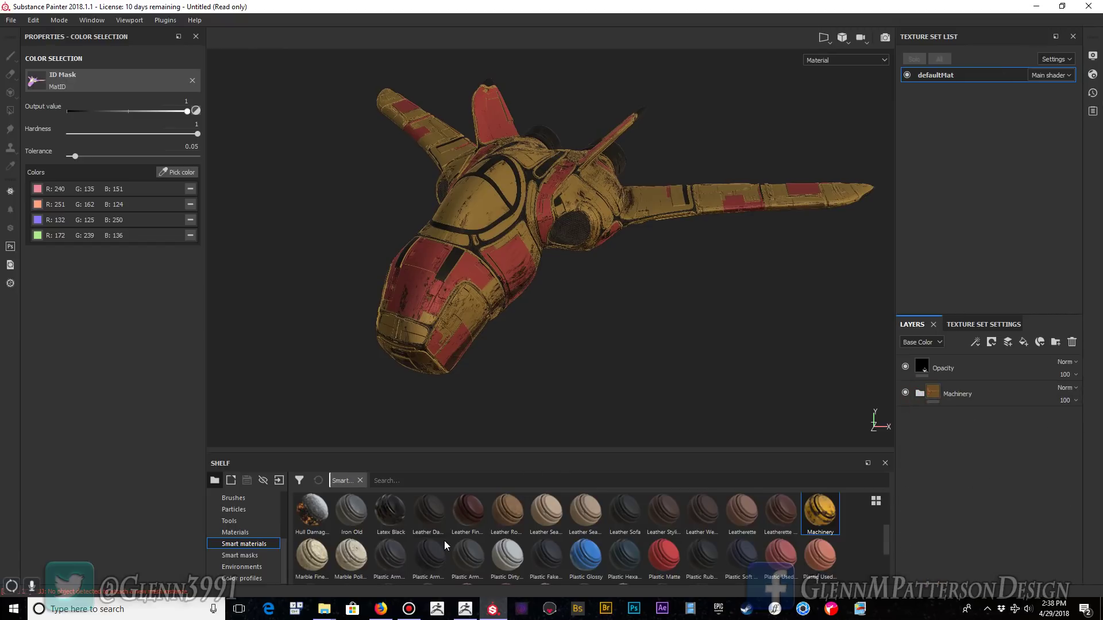
pyautogui.click(243, 532)
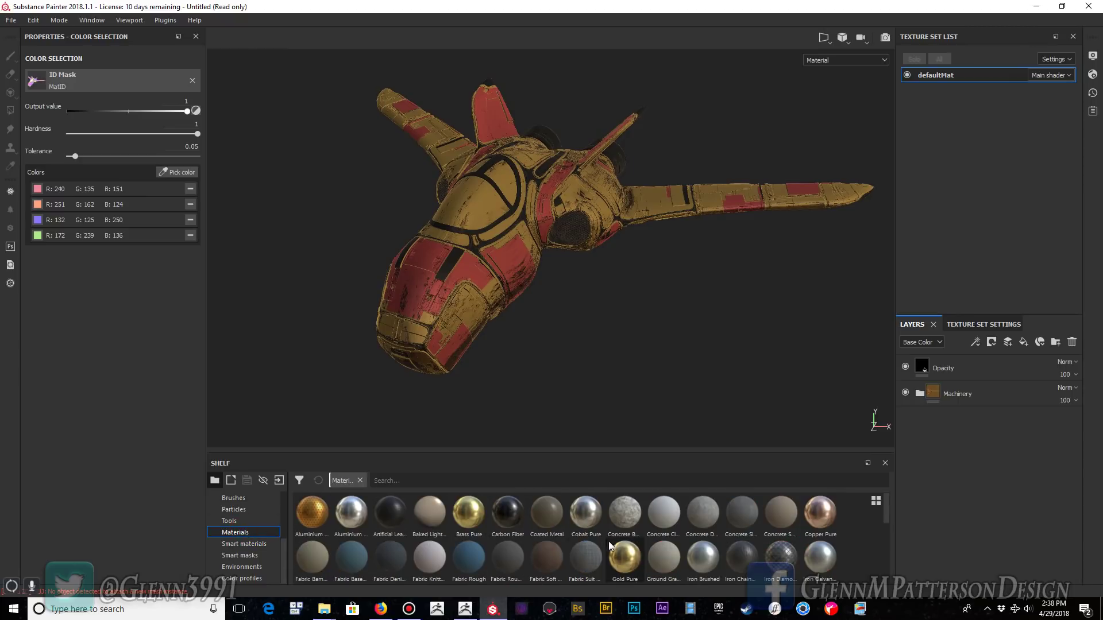
pyautogui.scroll(-3, 588, 546)
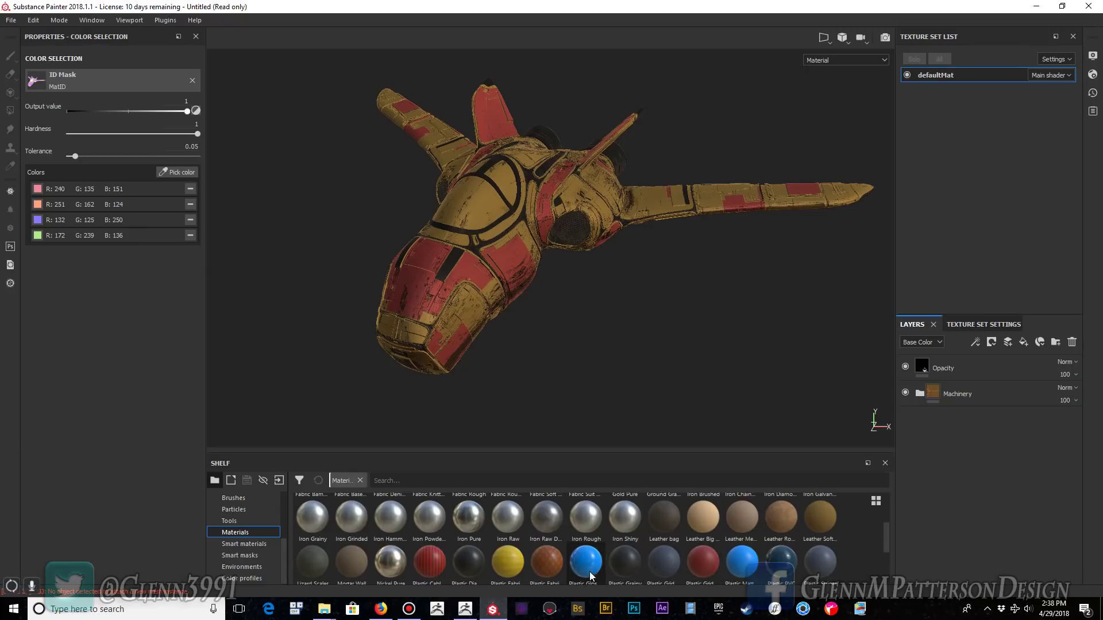
pyautogui.moveTo(589, 568)
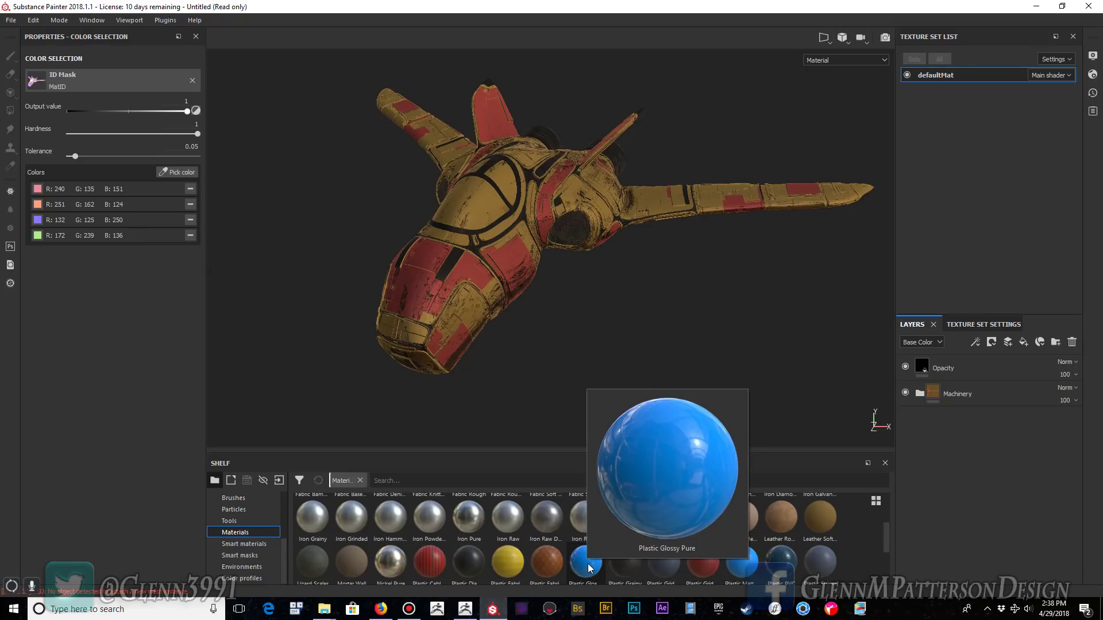
pyautogui.moveTo(589, 569); pyautogui.dragTo(1012, 378)
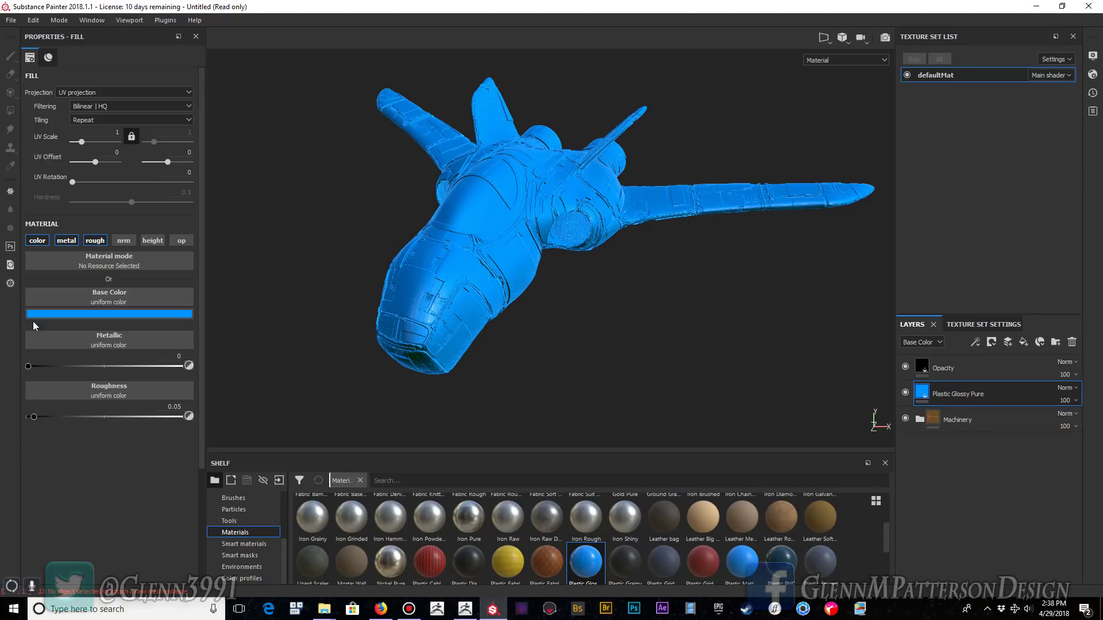
# - Set the blue plastic layer's metallic value to 0.5074 and its roughness to 0
pyautogui.moveTo(28, 366); pyautogui.dragTo(201, 383)
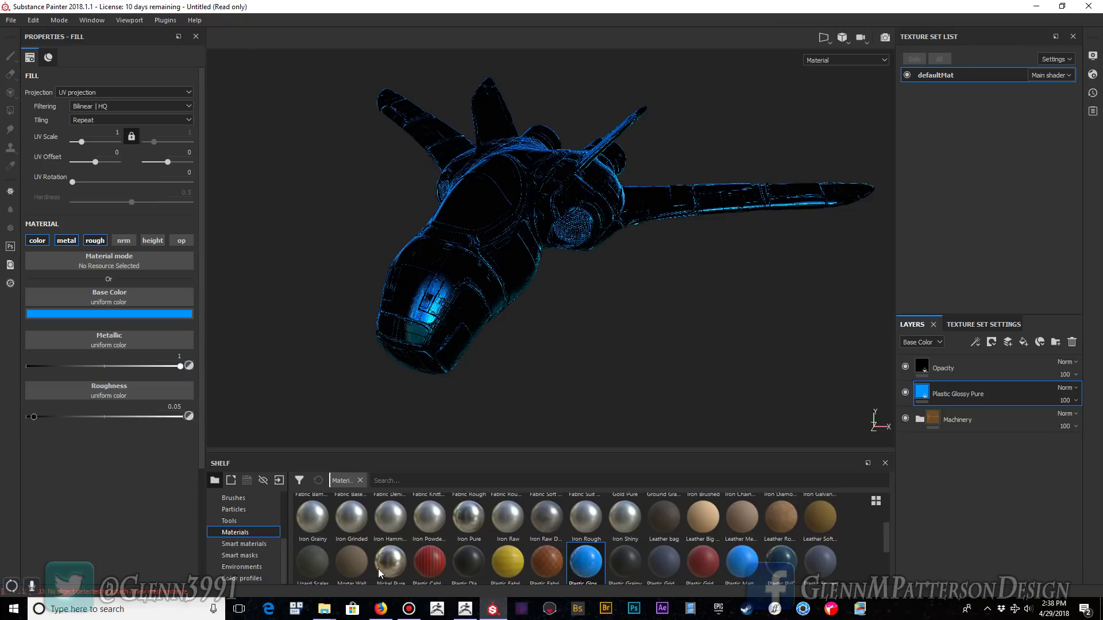
pyautogui.moveTo(180, 366); pyautogui.dragTo(105, 365)
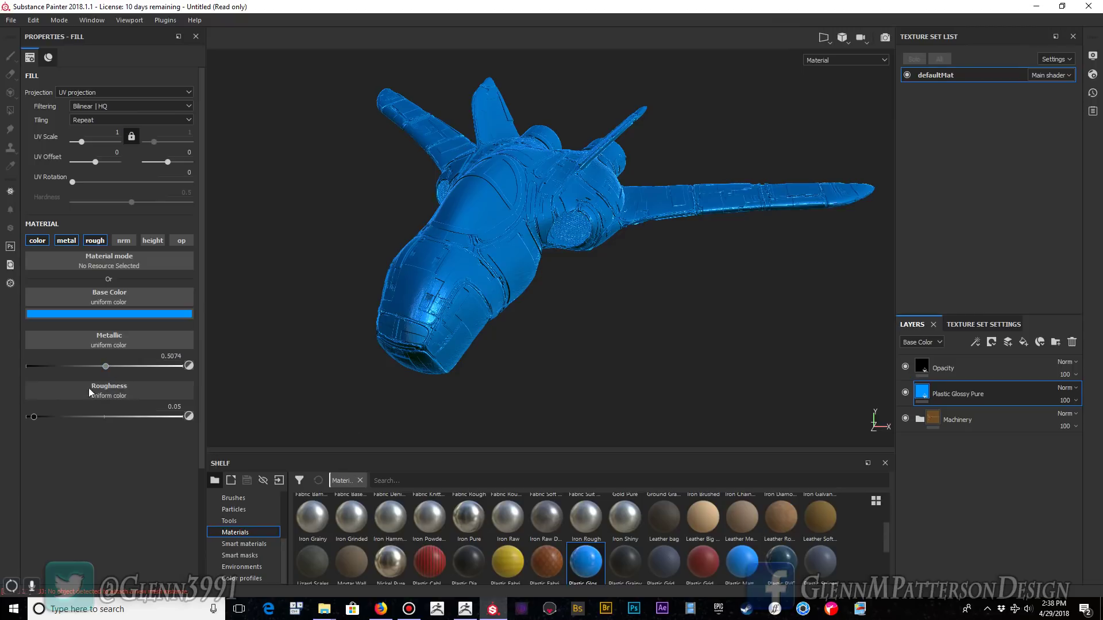
pyautogui.moveTo(33, 419); pyautogui.dragTo(5, 420)
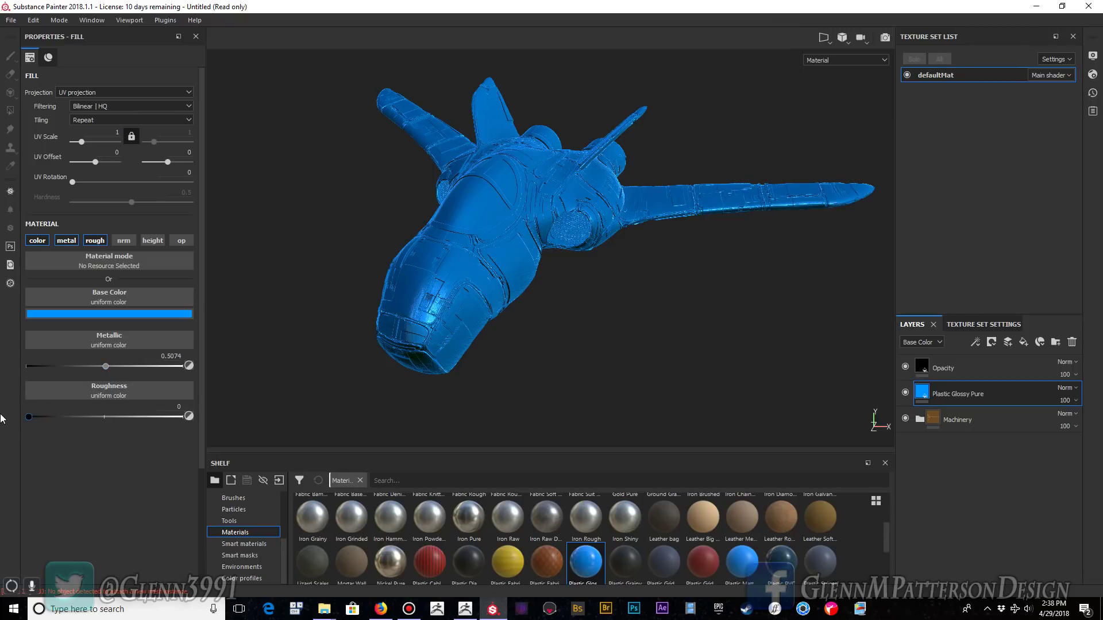
# - Mask the blue plastic layer by color selection, picking the white canopy glass ID color (251, 251, 251)
pyautogui.rightClick(1016, 383)
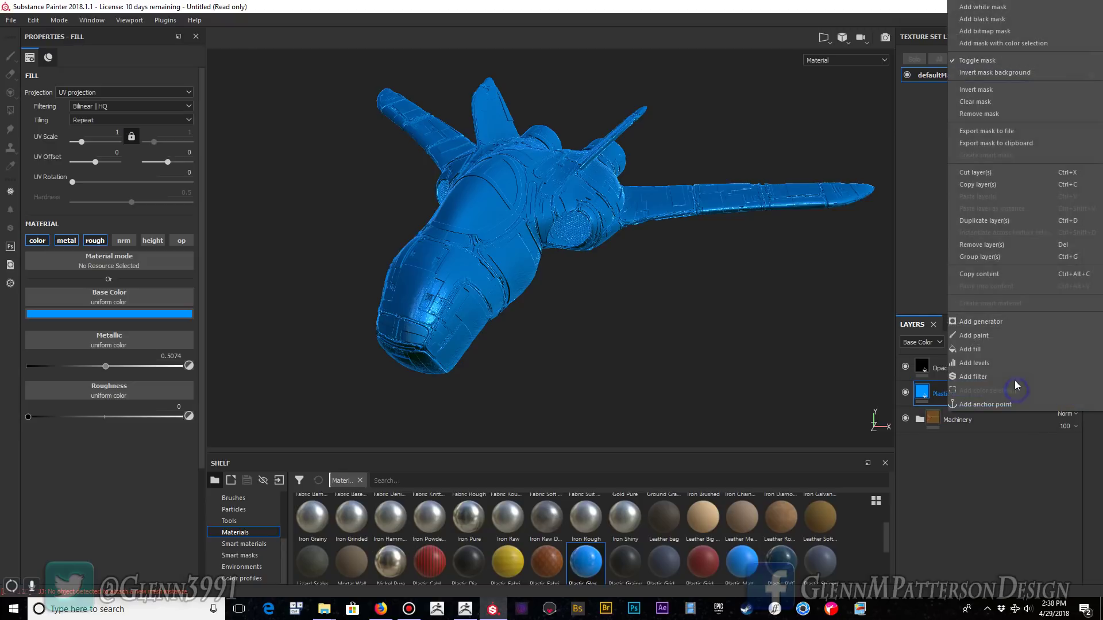
pyautogui.click(1001, 44)
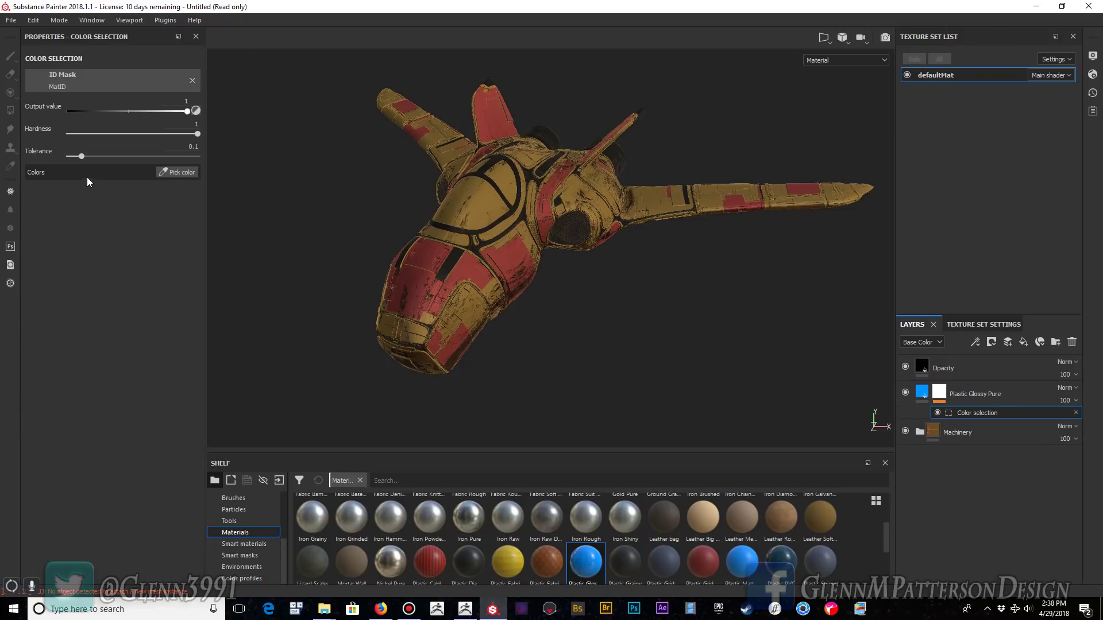
pyautogui.click(177, 172)
pyautogui.click(482, 199)
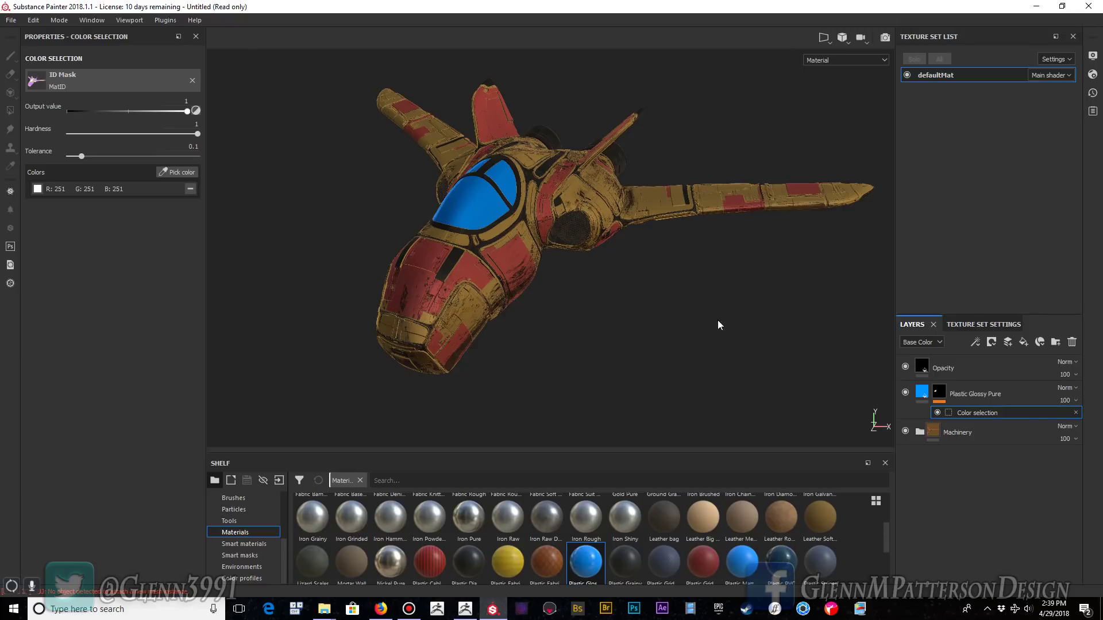
# - Switch to Iray rendering, replace the panorama backdrop with the clear color and disable the ground
pyautogui.click(885, 39)
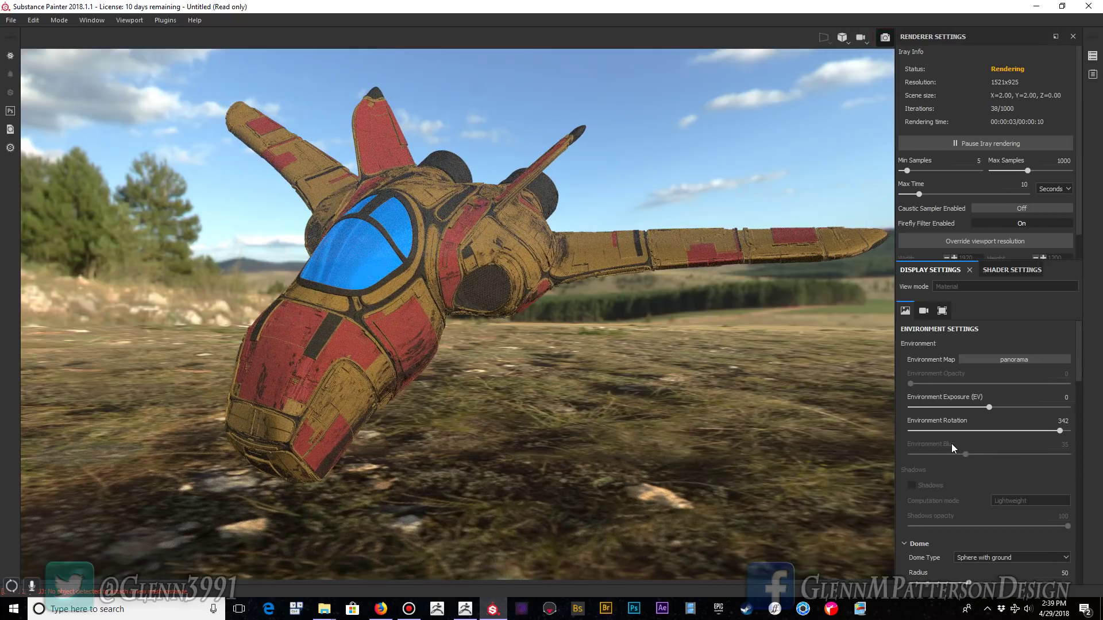
pyautogui.scroll(-2, 1005, 459)
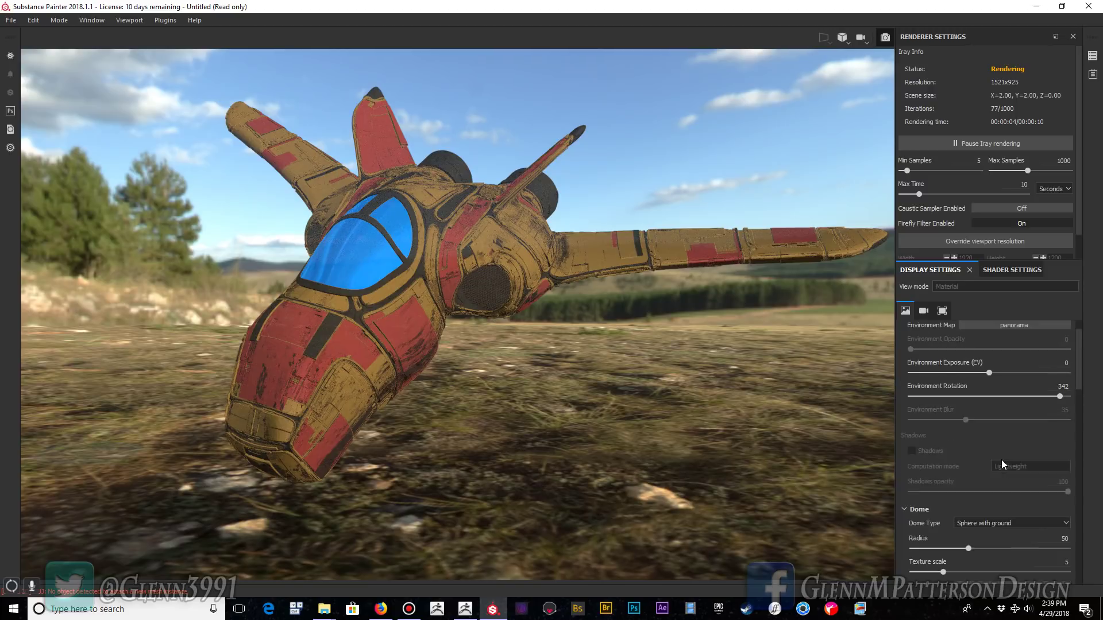
pyautogui.click(914, 483)
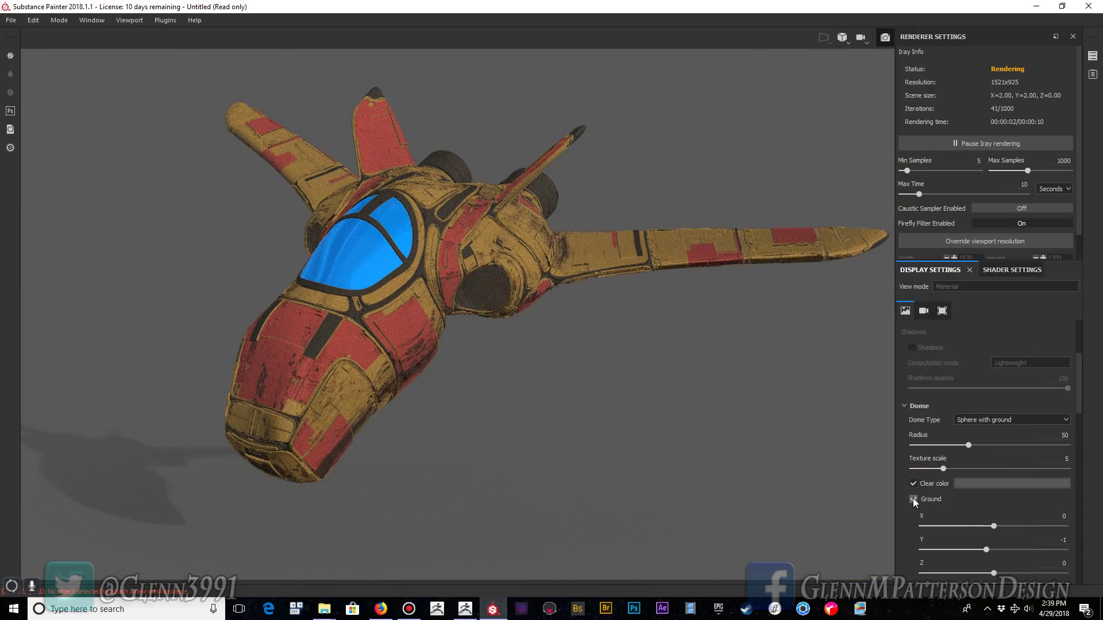
pyautogui.click(914, 500)
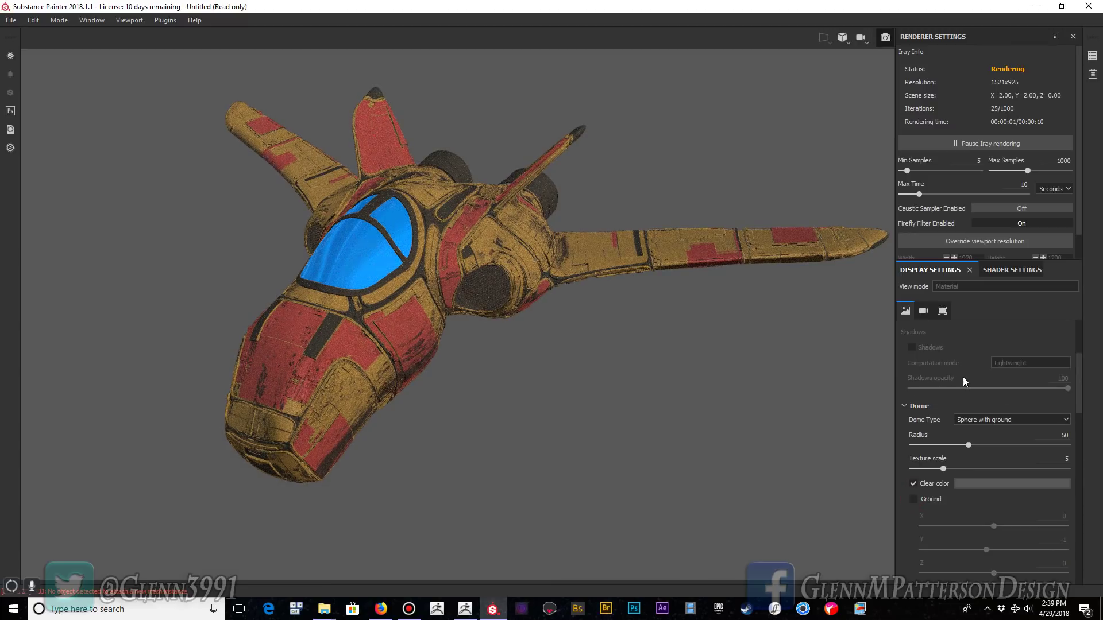
# - Activate post effects with antialiasing and glare, and rotate the environment lighting to 250
pyautogui.scroll(-5, 983, 425)
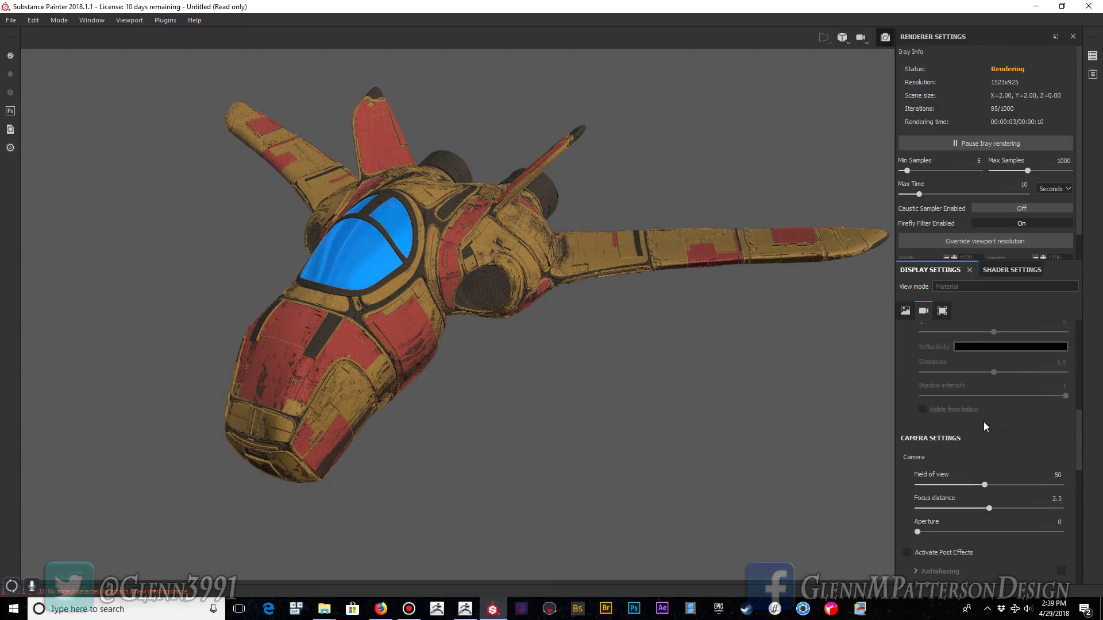
pyautogui.scroll(-2, 984, 424)
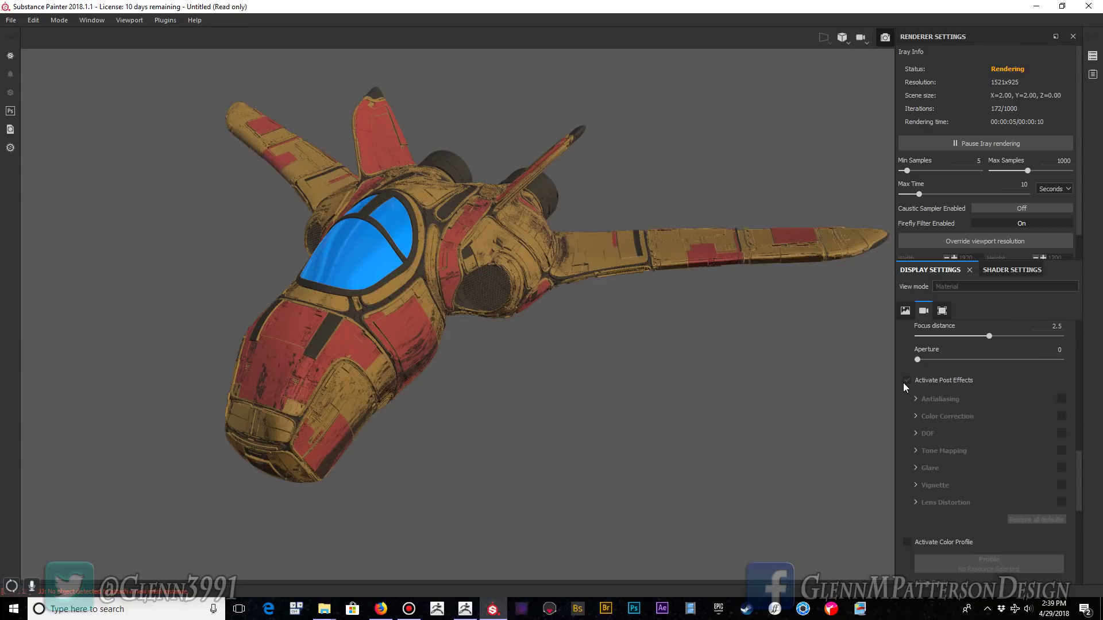
pyautogui.click(906, 381)
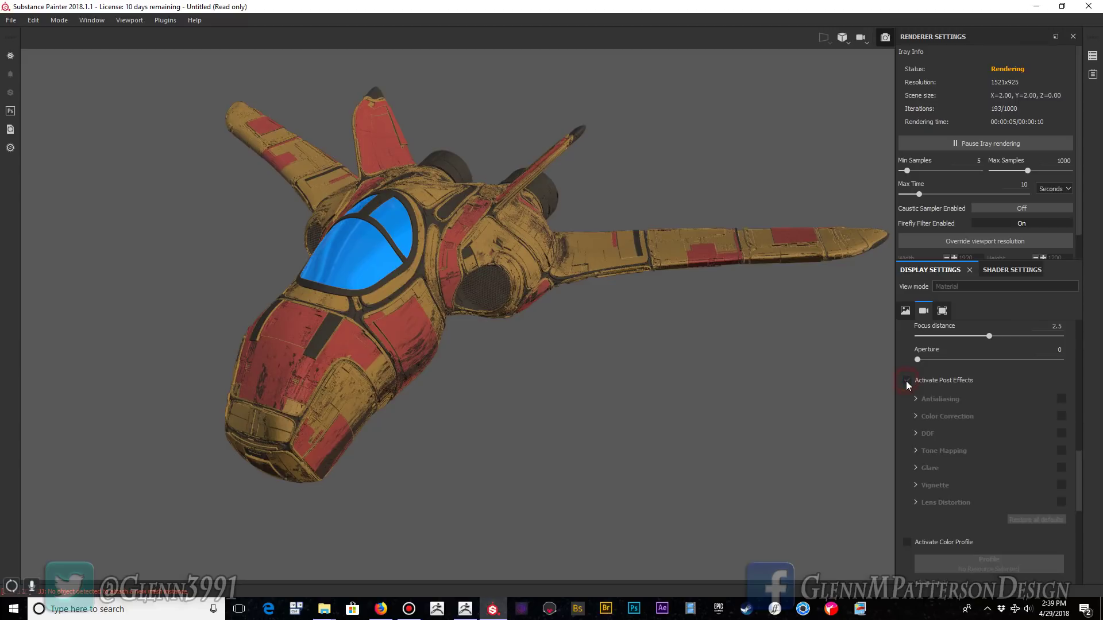
pyautogui.click(1061, 398)
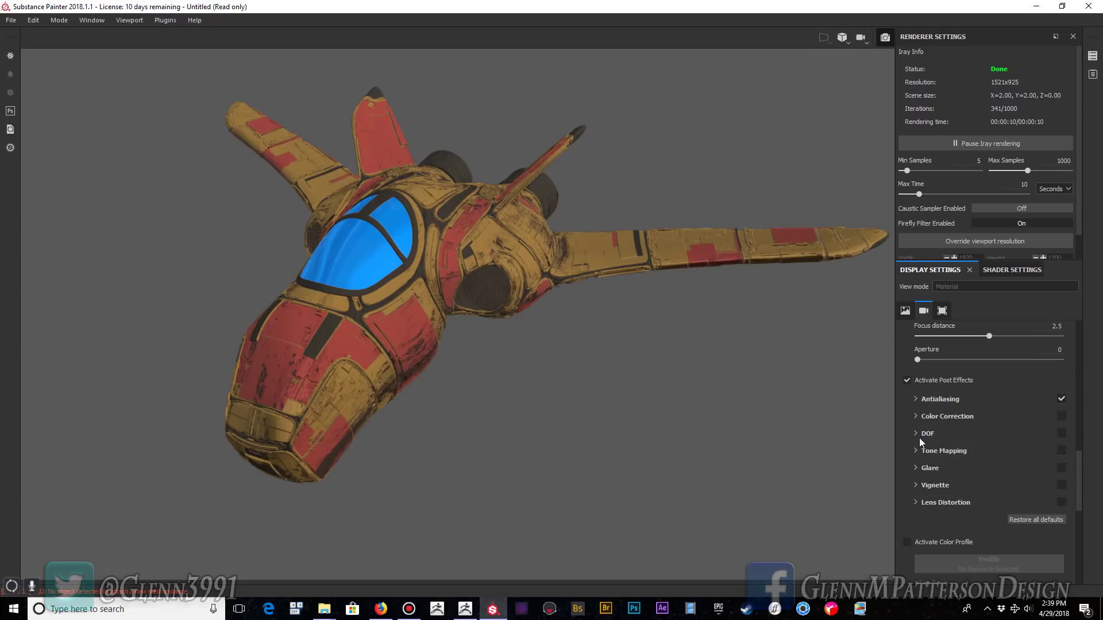
pyautogui.click(1061, 468)
pyautogui.keyDown('shift'); pyautogui.moveTo(681, 403); pyautogui.dragTo(652, 397, button='right'); pyautogui.keyUp('shift')
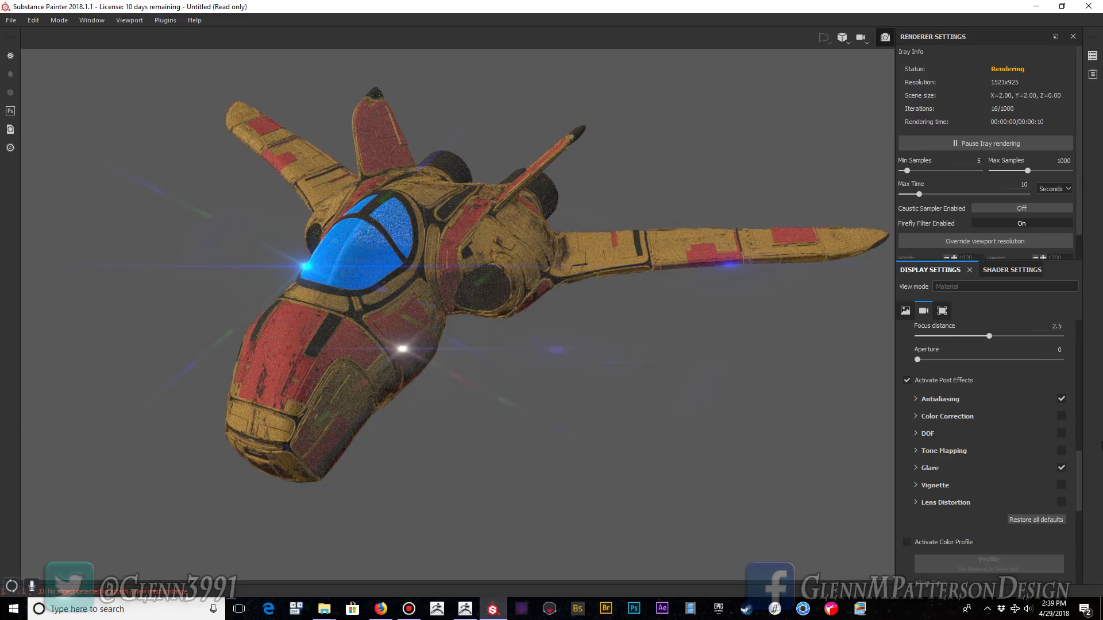
# - Set the glare effect's shape to Bloom
pyautogui.click(916, 468)
pyautogui.click(1041, 549)
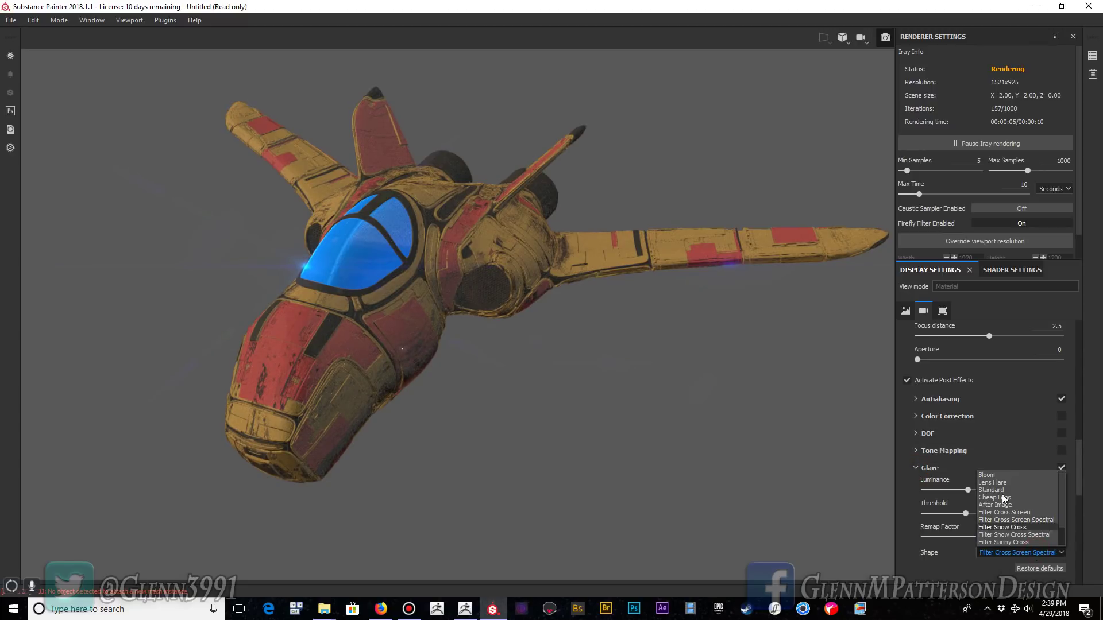
pyautogui.click(994, 475)
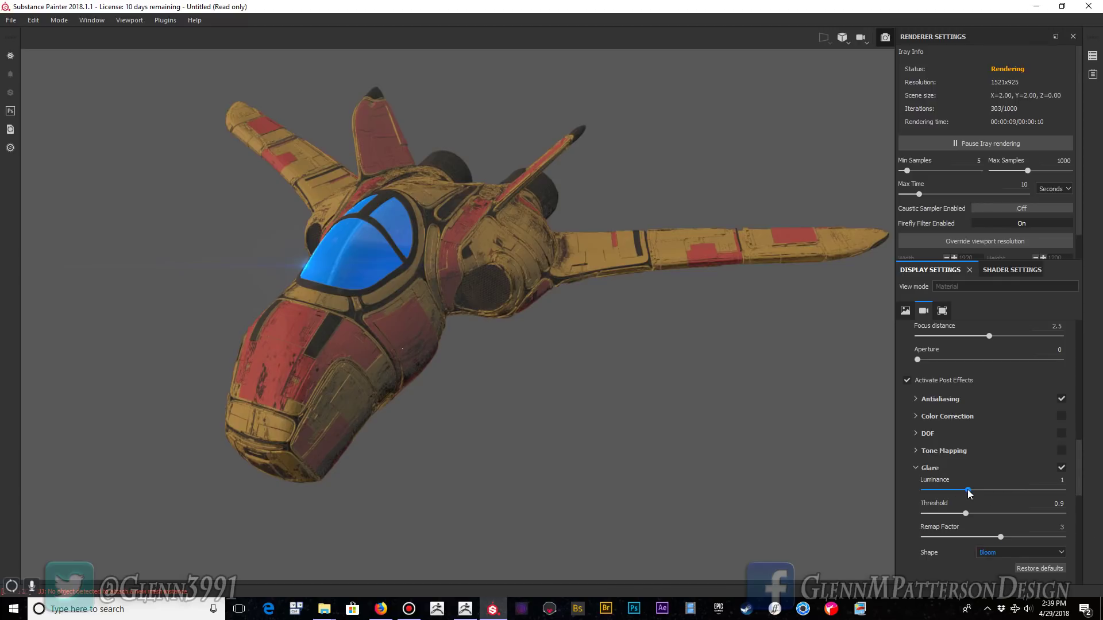
# - Set the environment exposure to 1.99 EV
pyautogui.scroll(10, 989, 415)
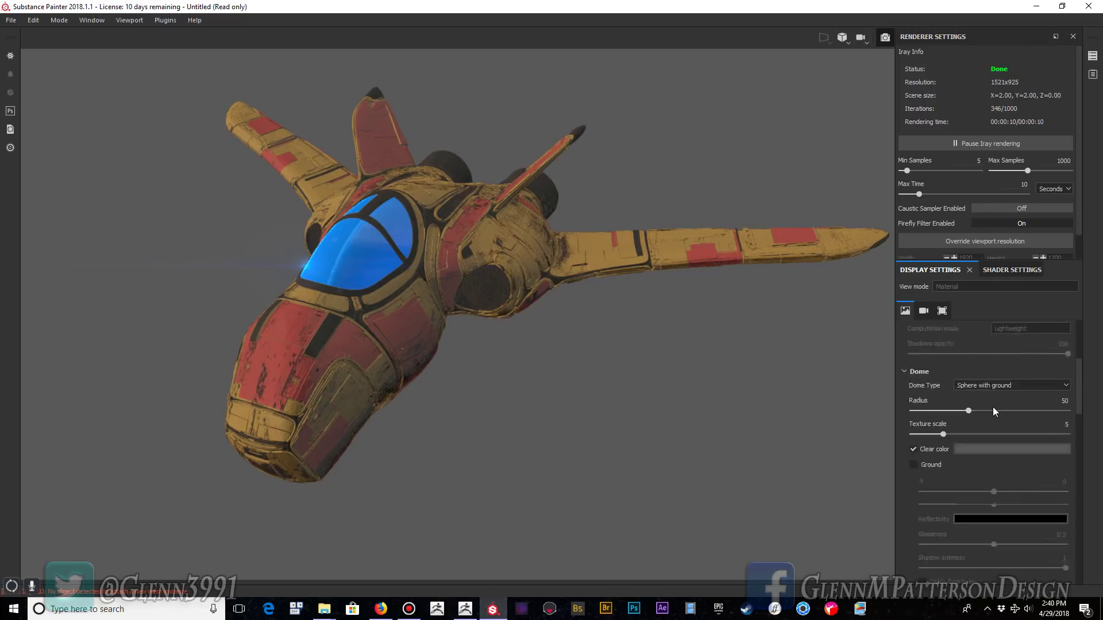
pyautogui.scroll(3, 992, 407)
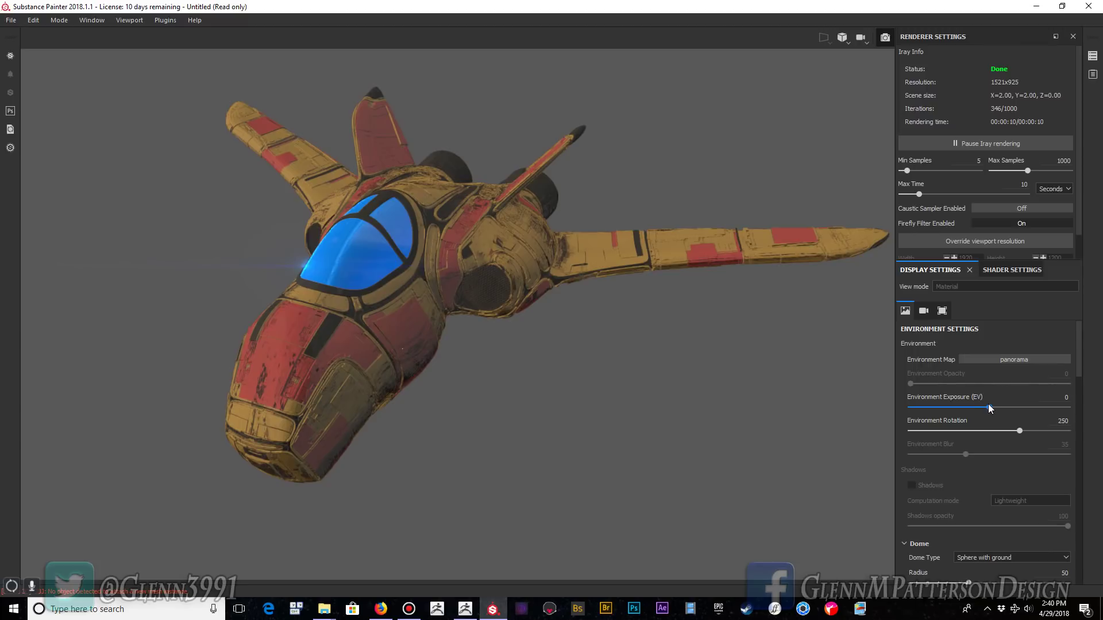
pyautogui.moveTo(989, 408); pyautogui.dragTo(1004, 408)
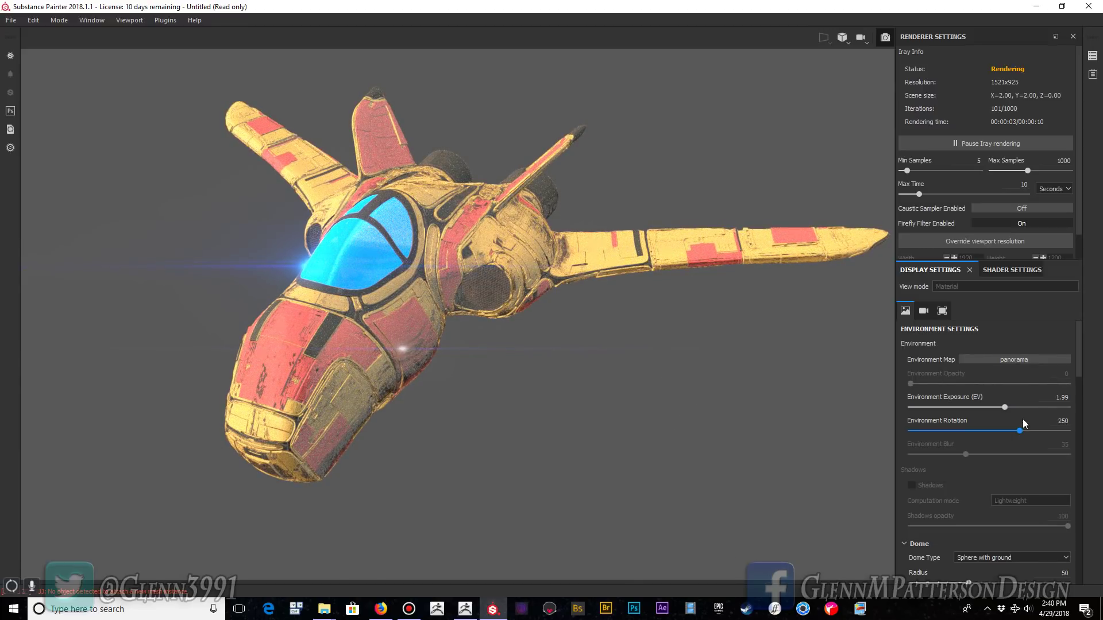
# - Enable tone mapping with exposure 0.71 and gamma 0.73, and slightly rotate the environment lighting
pyautogui.scroll(-10, 981, 448)
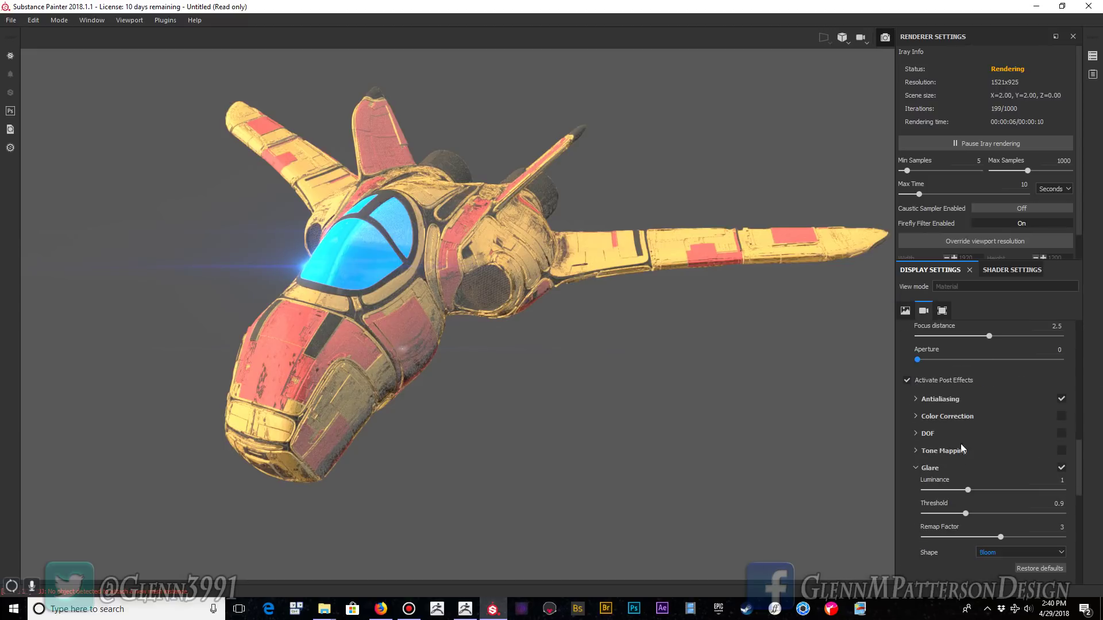
pyautogui.click(1062, 450)
pyautogui.click(918, 451)
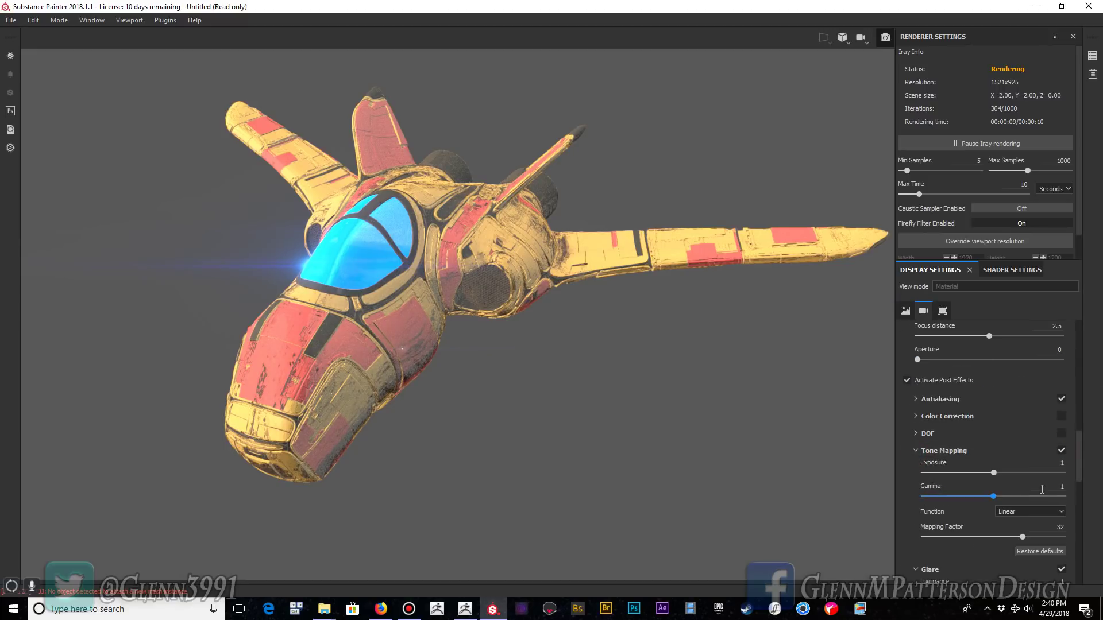
pyautogui.moveTo(993, 475); pyautogui.dragTo(973, 492)
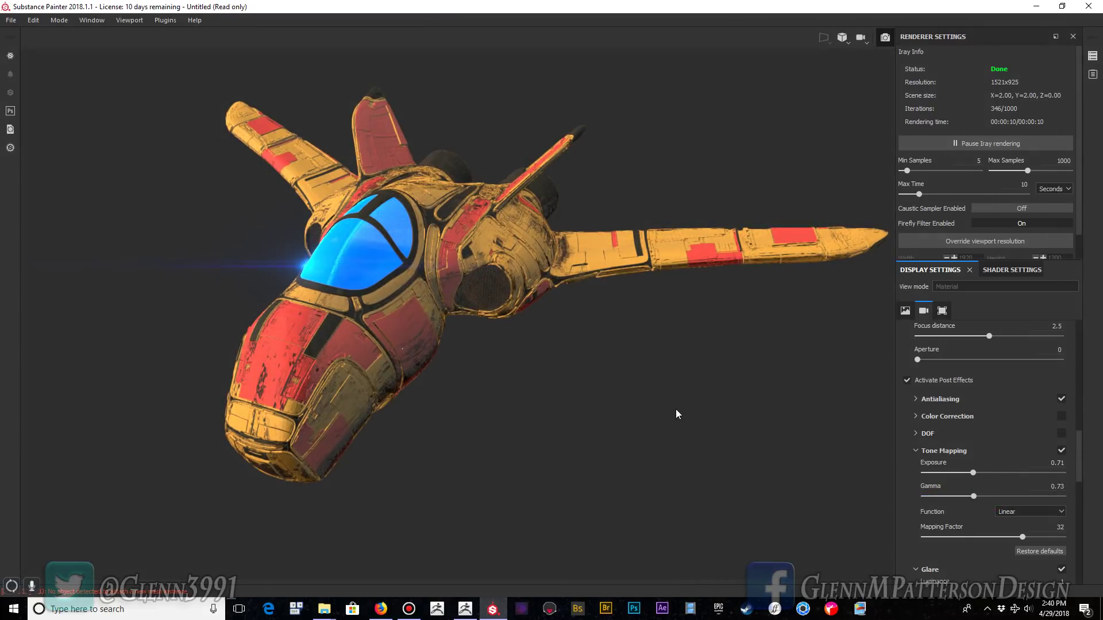
pyautogui.moveTo(679, 408)
pyautogui.keyDown('shift'); pyautogui.mouseDown(button='right')
pyautogui.moveTo(628, 407)
pyautogui.moveTo(682, 412)
pyautogui.mouseUp(button='right'); pyautogui.keyUp('shift')
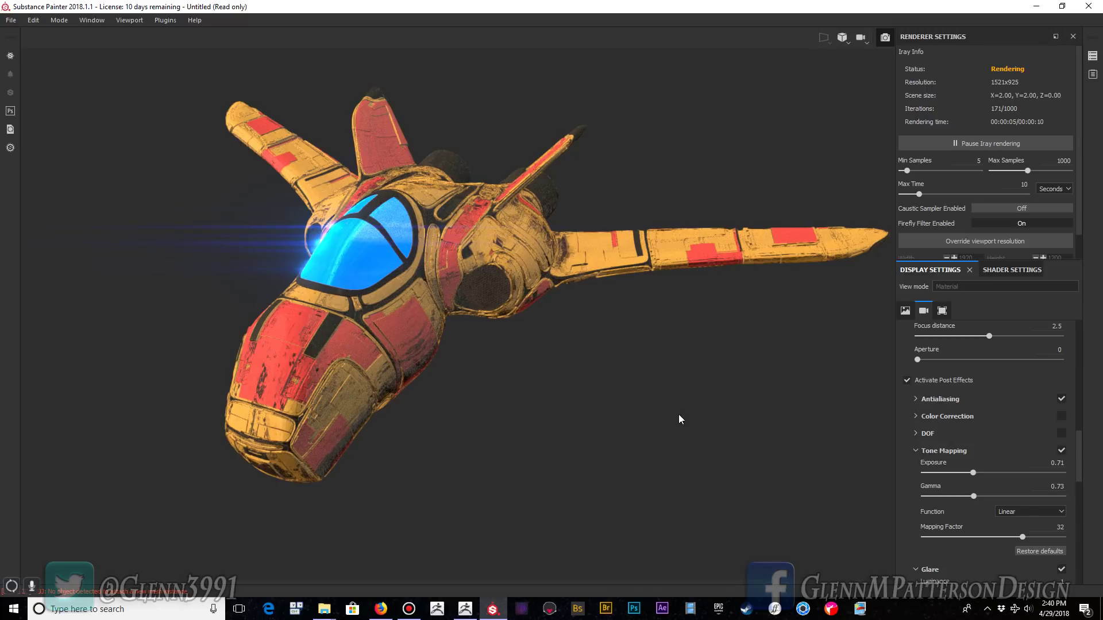
# - Set the environment dome's radius to 13.07 and slightly rotate the environment lighting
pyautogui.scroll(-10, 982, 505)
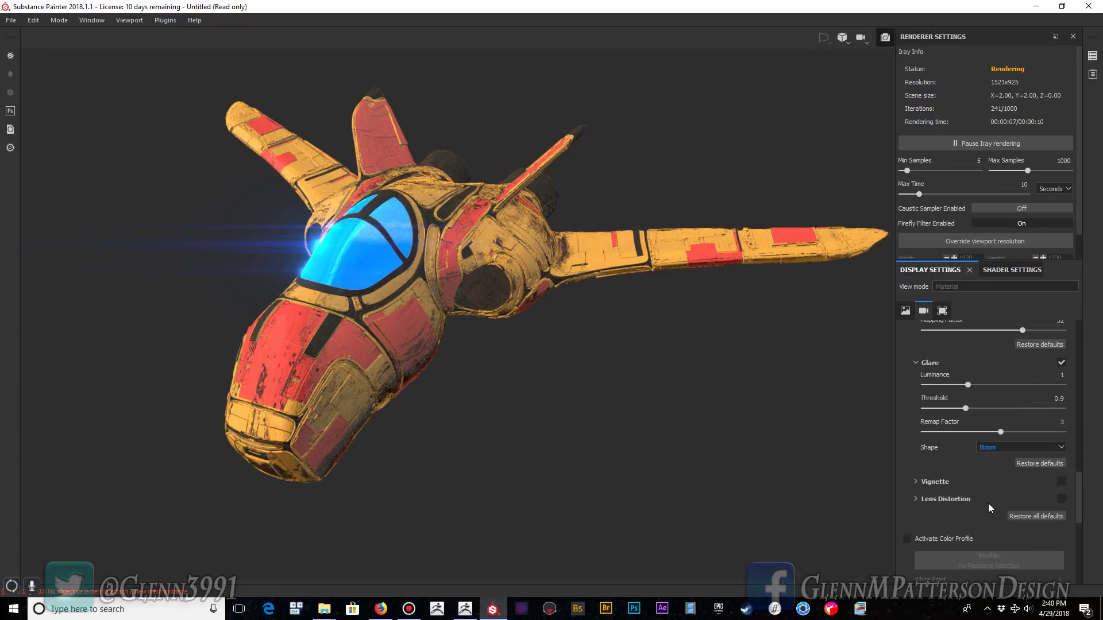
pyautogui.scroll(10, 995, 502)
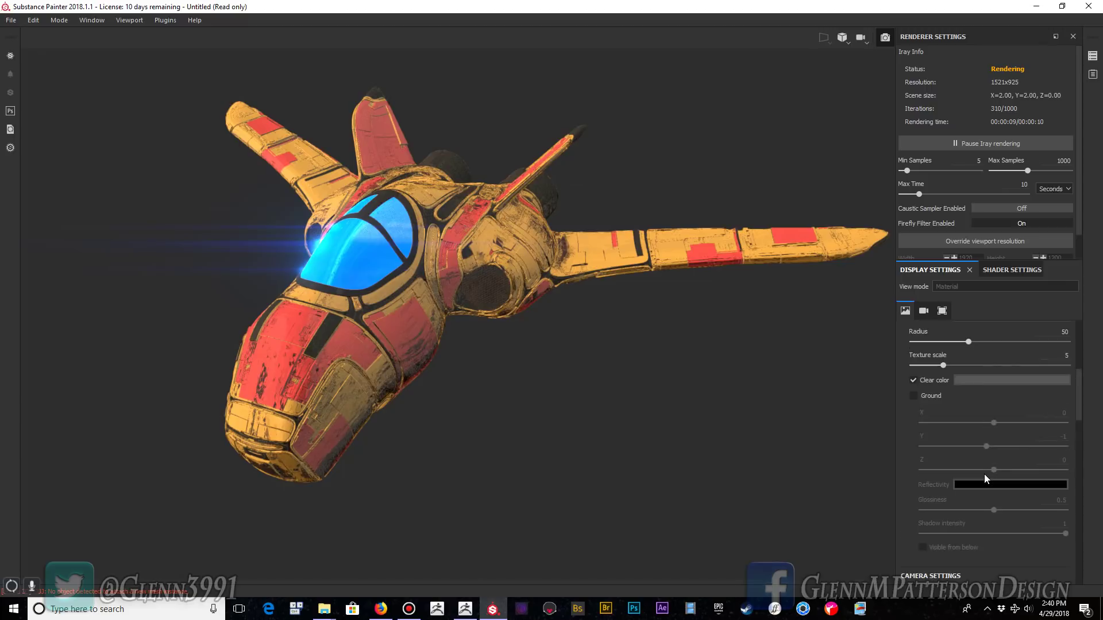
pyautogui.scroll(3, 984, 474)
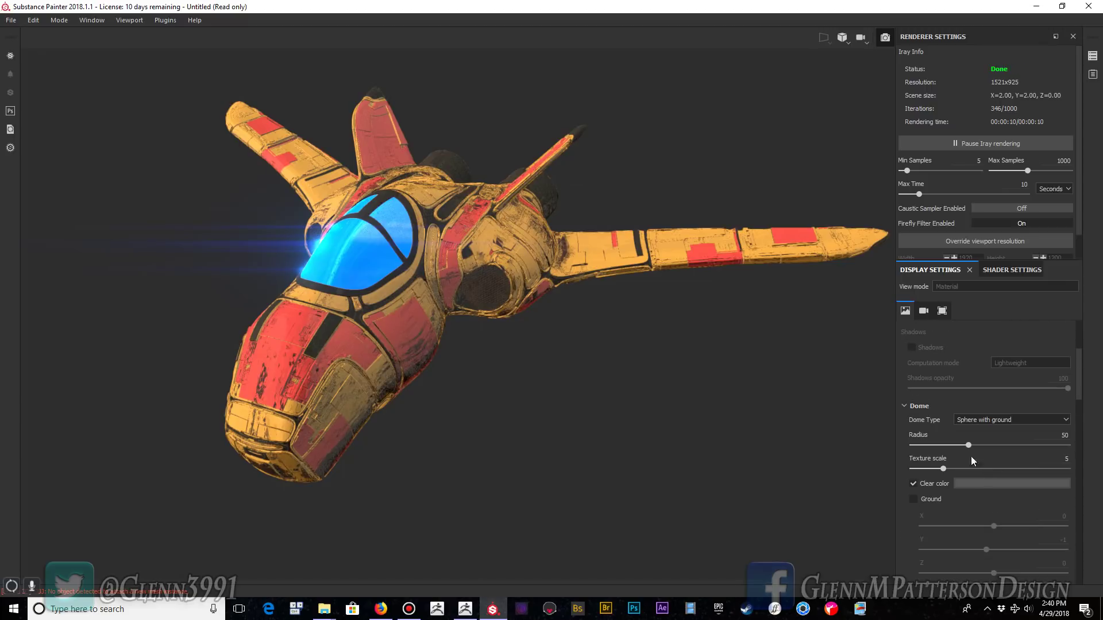
pyautogui.moveTo(970, 447); pyautogui.dragTo(947, 449)
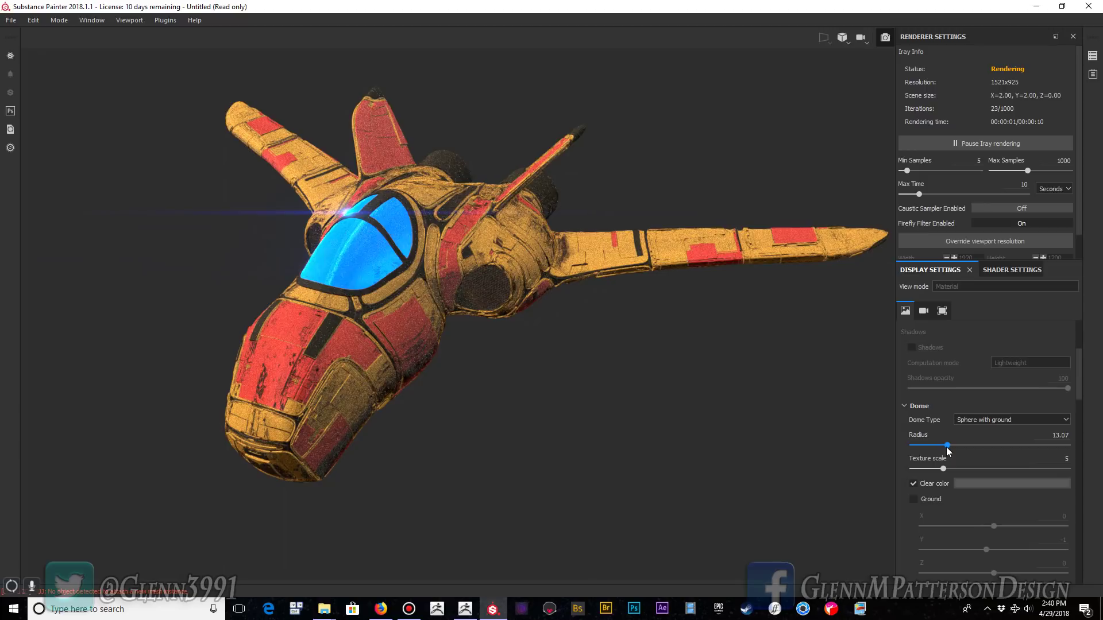
pyautogui.moveTo(682, 394)
pyautogui.keyDown('shift'); pyautogui.mouseDown(button='right')
pyautogui.moveTo(630, 389)
pyautogui.moveTo(680, 396)
pyautogui.mouseUp(button='right'); pyautogui.keyUp('shift')
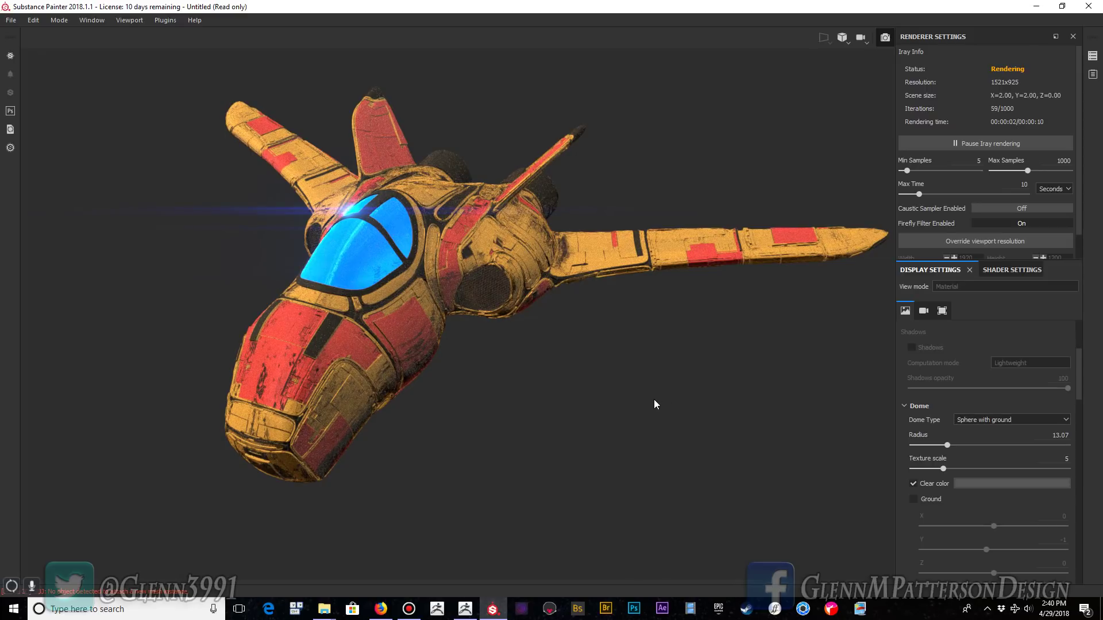
# - Leave the Iray render and add a fill layer directly above the Plastic Glossy Pure layer
pyautogui.click(885, 39)
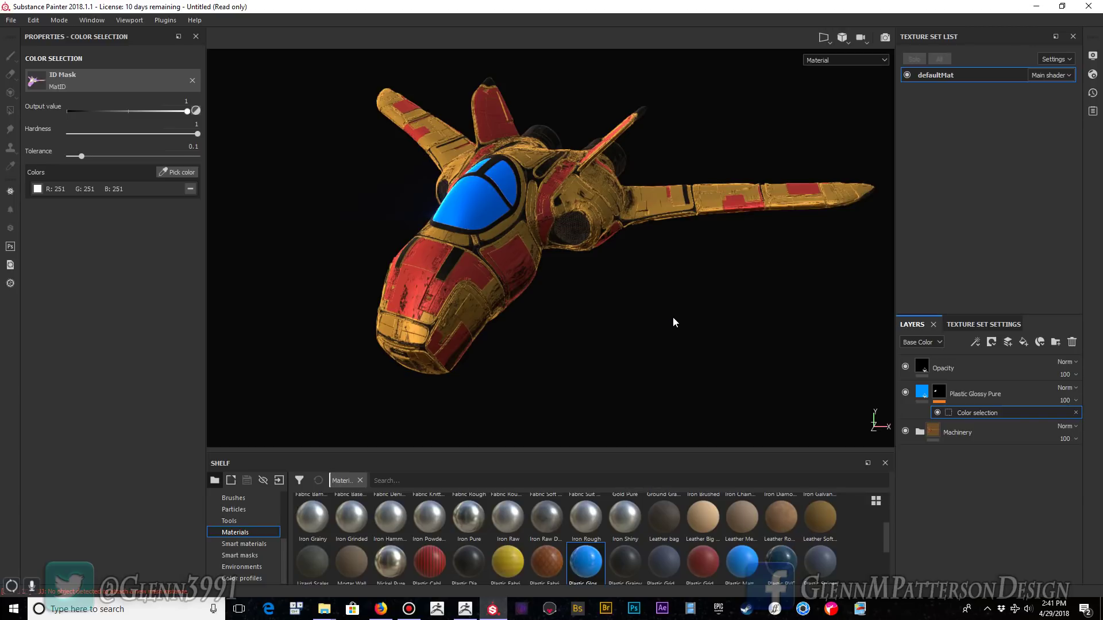
pyautogui.press('alt')
pyautogui.keyDown('alt'); pyautogui.moveTo(667, 320); pyautogui.dragTo(708, 349); pyautogui.keyUp('alt')
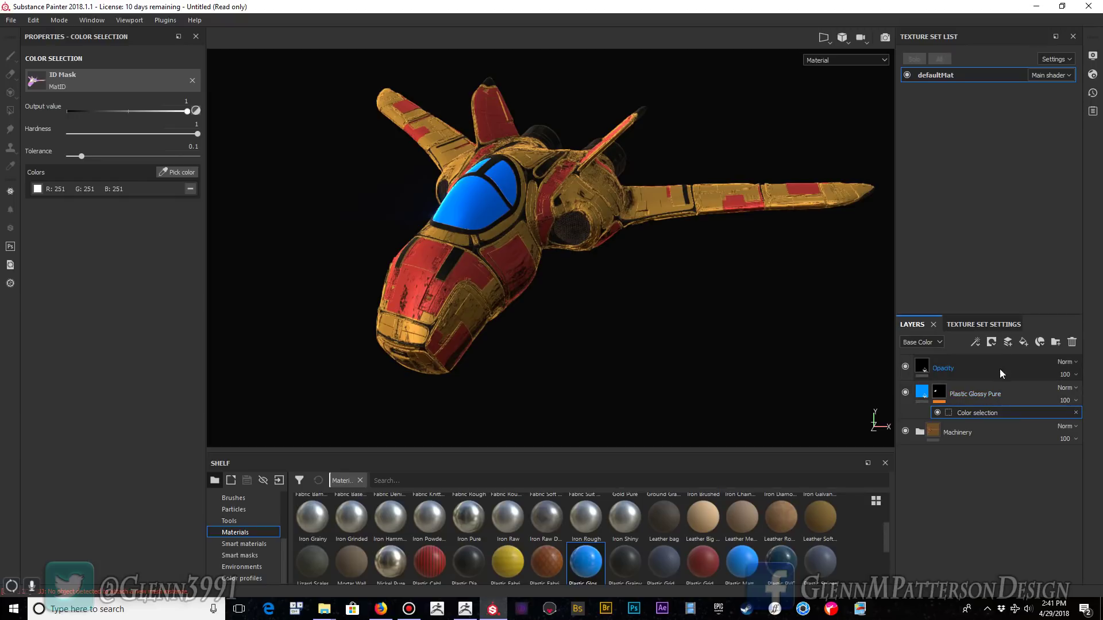
pyautogui.click(1024, 388)
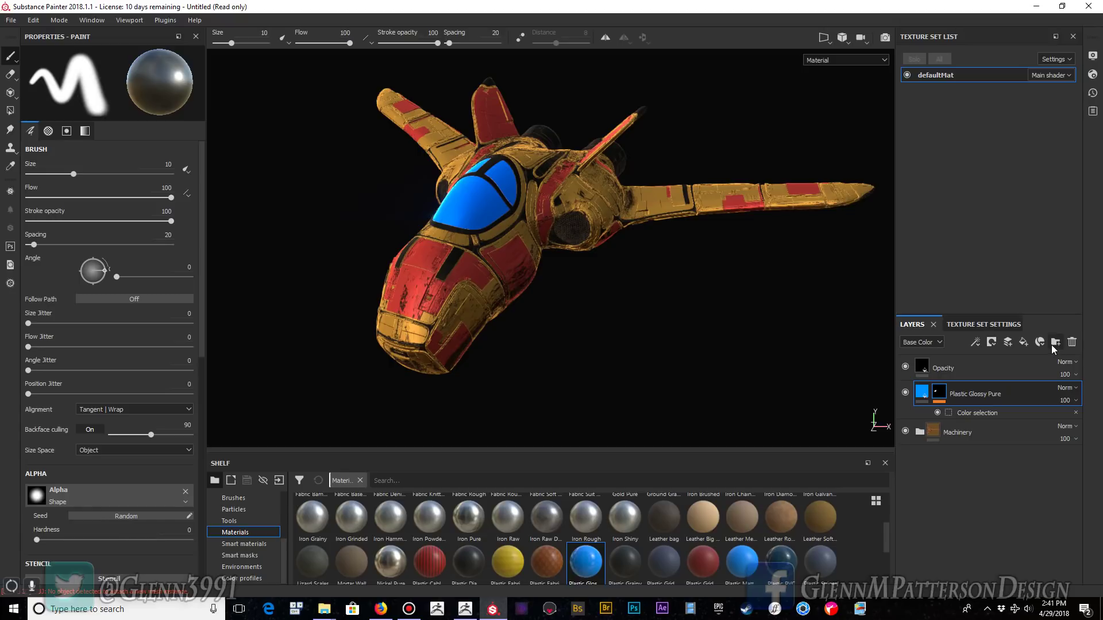
pyautogui.click(1026, 343)
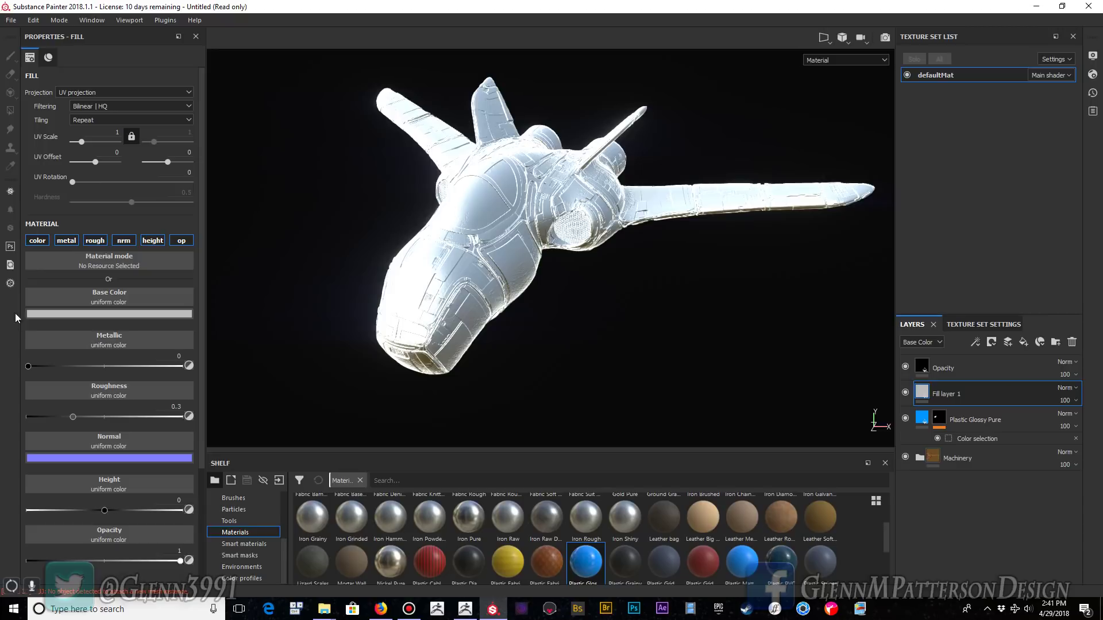
# - Disable the new fill layer's metal, rough, nrm, height and op channels, leaving only color active
pyautogui.click(66, 240)
pyautogui.click(93, 241)
pyautogui.click(124, 241)
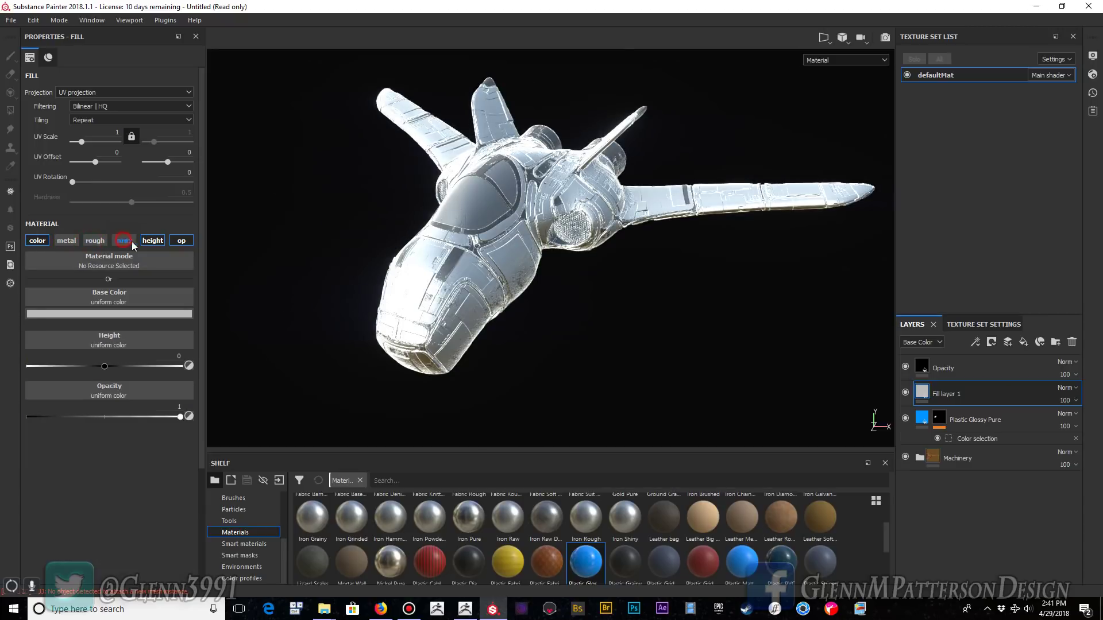
pyautogui.click(153, 241)
pyautogui.click(181, 240)
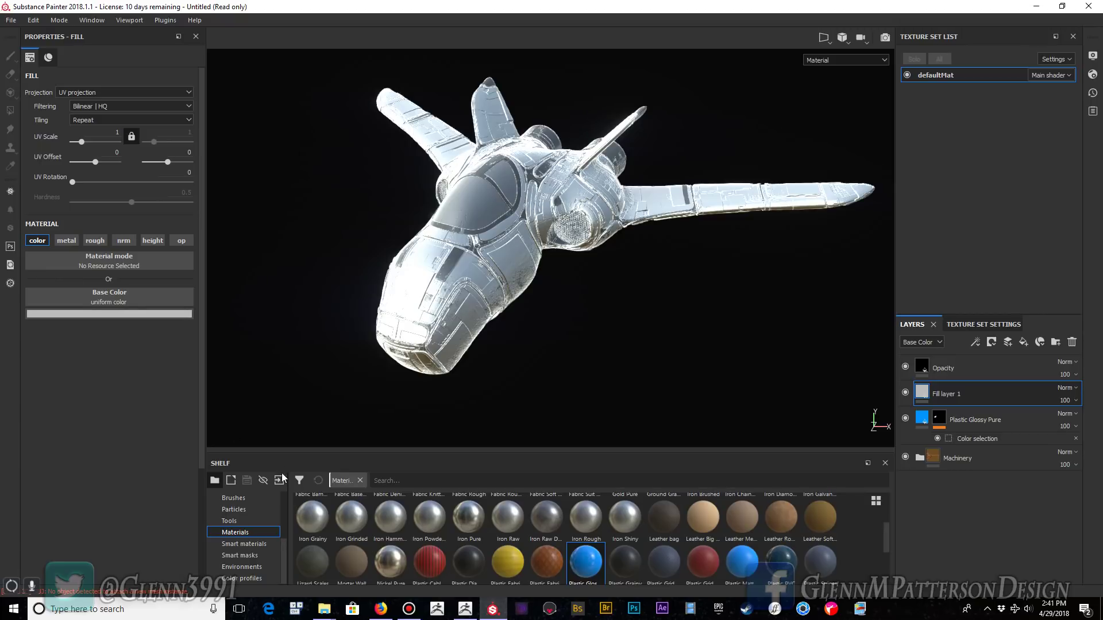
# - Assign the project's Shadow map to the fill layer's base color and set its blend mode to Multiply
pyautogui.scroll(3, 253, 503)
pyautogui.click(256, 510)
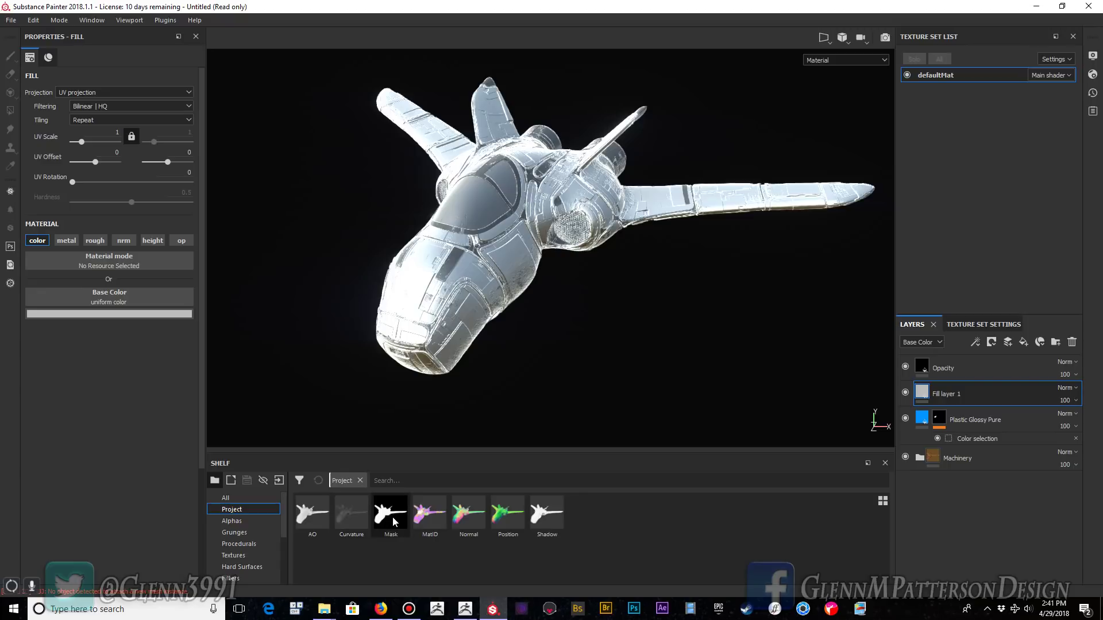
pyautogui.moveTo(551, 523); pyautogui.dragTo(129, 299)
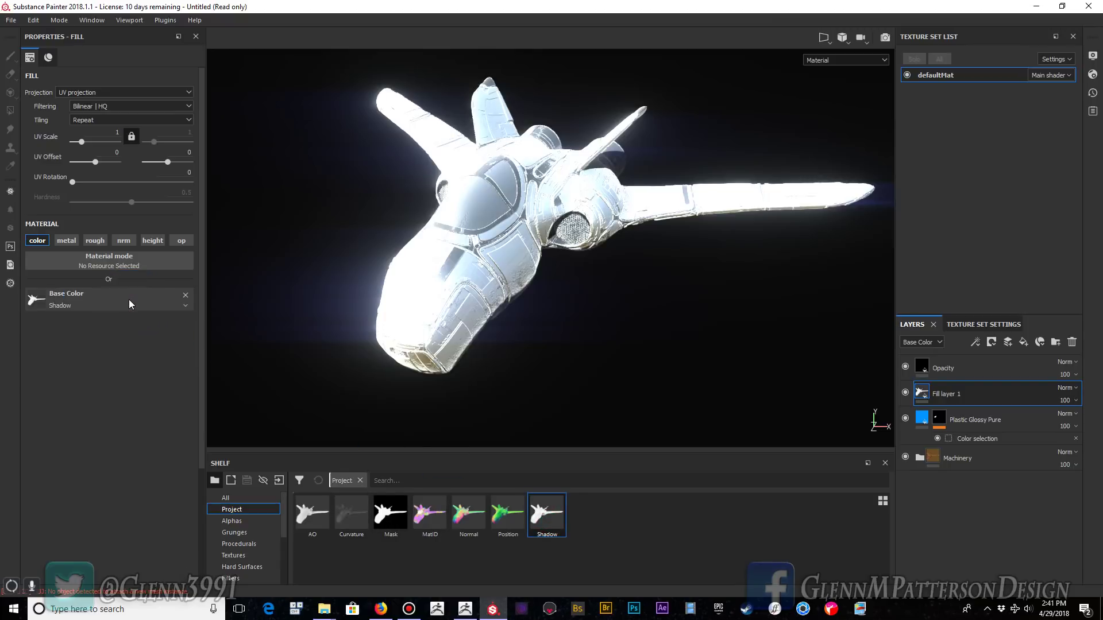
pyautogui.click(1064, 389)
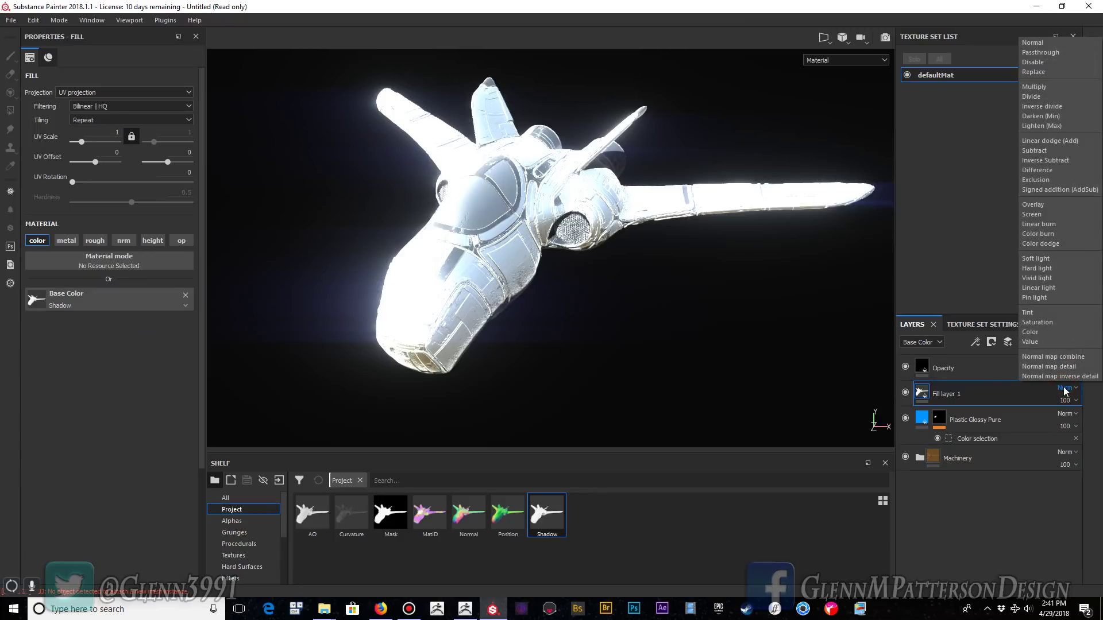
pyautogui.click(1049, 87)
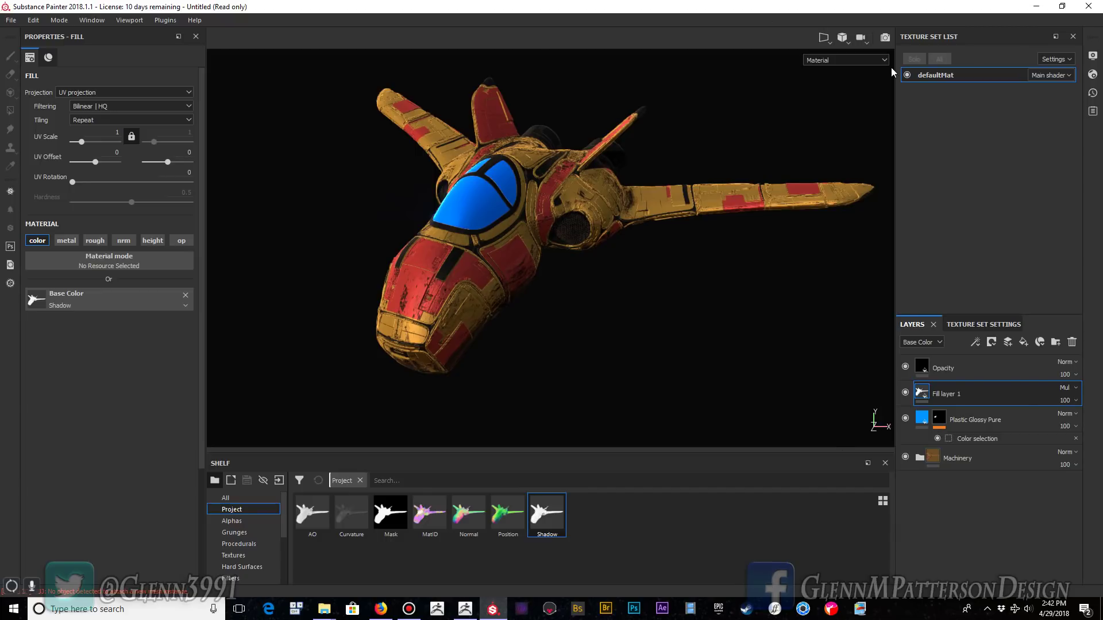
# - Render the ship in Iray with the environment lighting rotated to 234 and the environment exposure at 3.01 EV
pyautogui.click(884, 37)
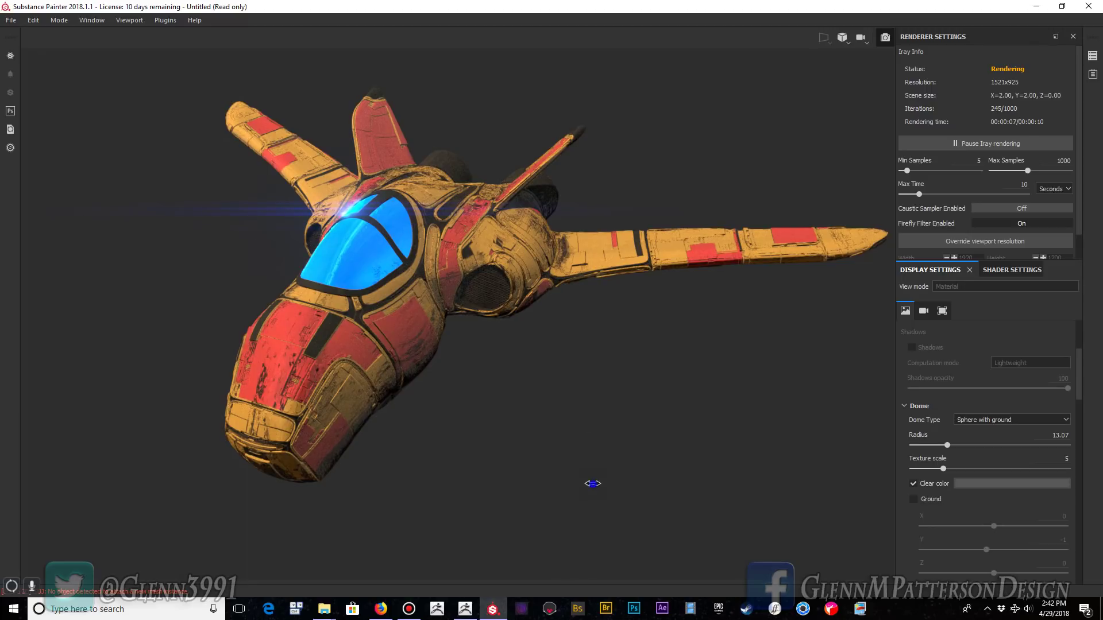
pyautogui.keyDown('shift'); pyautogui.moveTo(592, 483); pyautogui.dragTo(547, 474, button='right'); pyautogui.keyUp('shift')
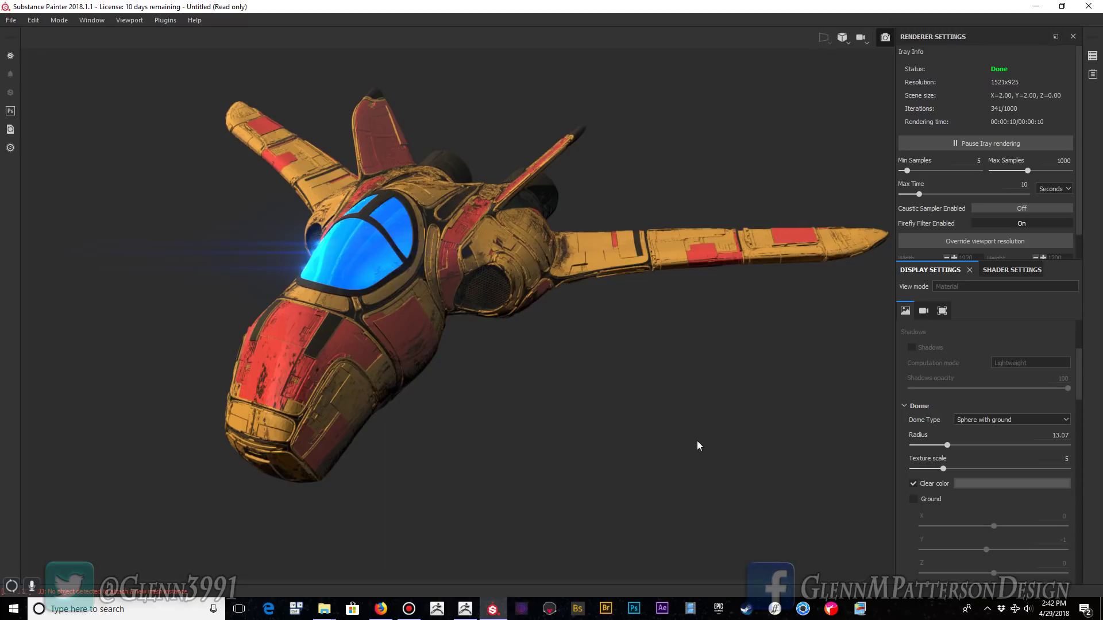
pyautogui.scroll(4, 1006, 454)
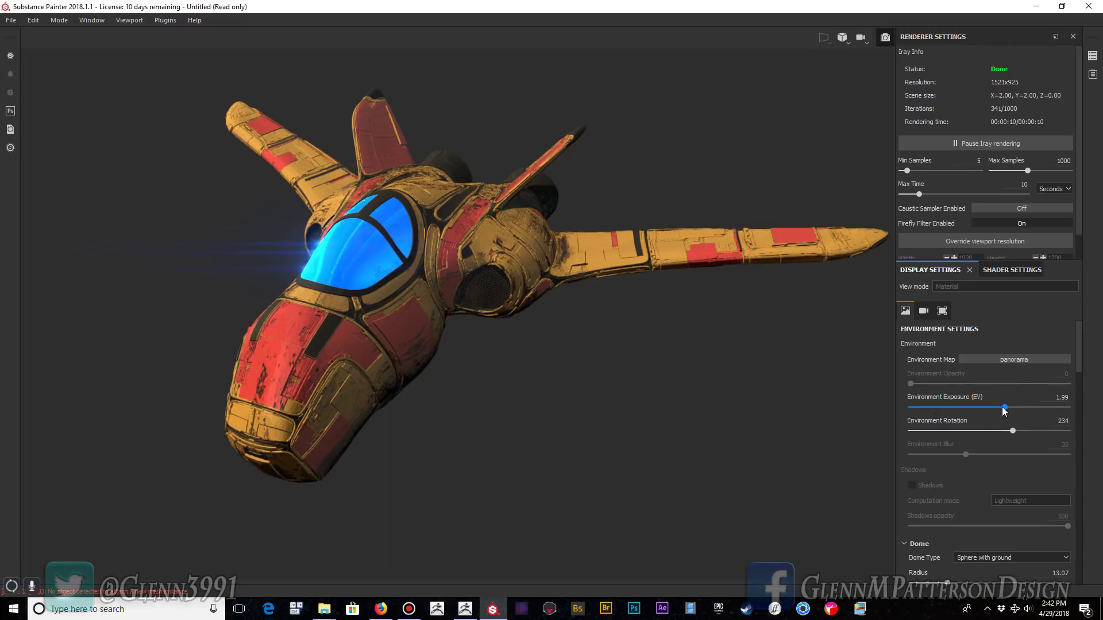
pyautogui.moveTo(1007, 408); pyautogui.dragTo(1013, 410)
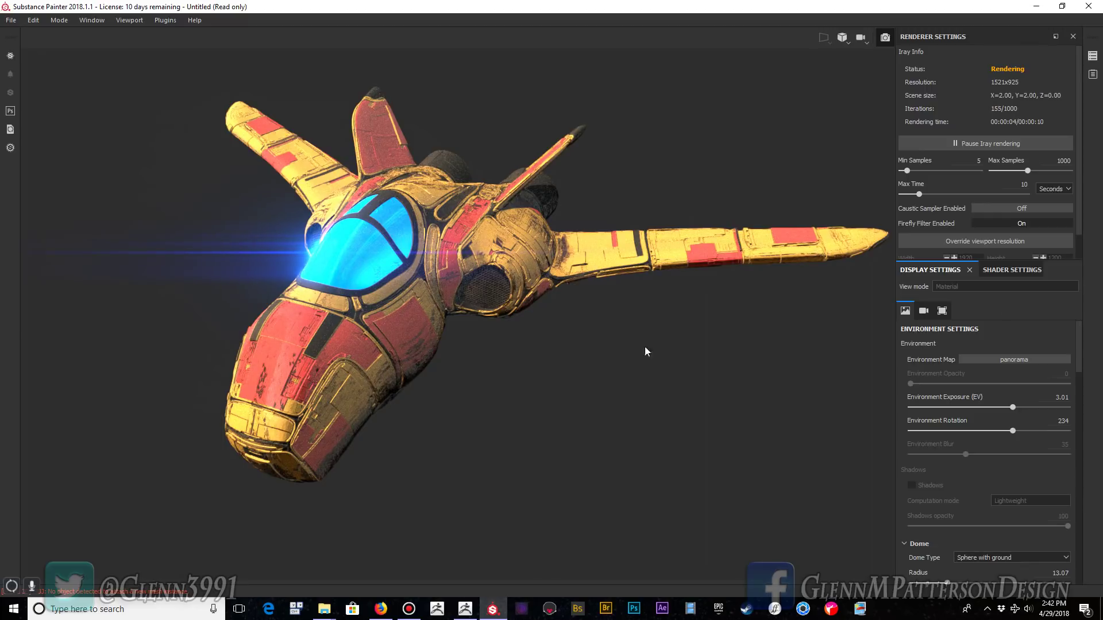
# - Set the Iray render's maximum time to 30 seconds
pyautogui.click(1024, 184)
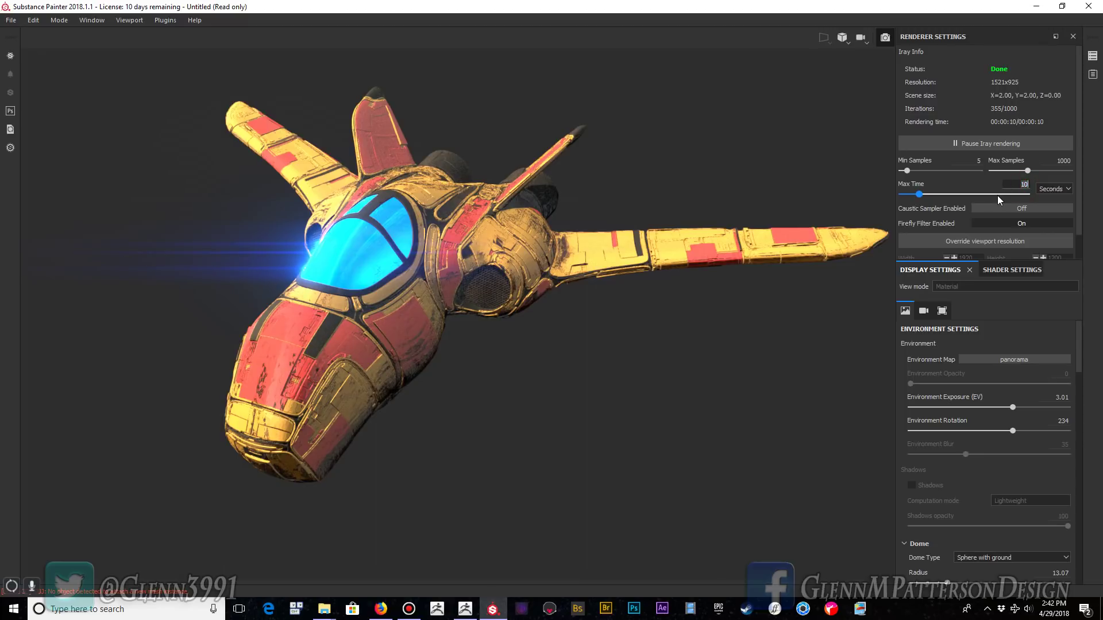
pyautogui.press('Return')
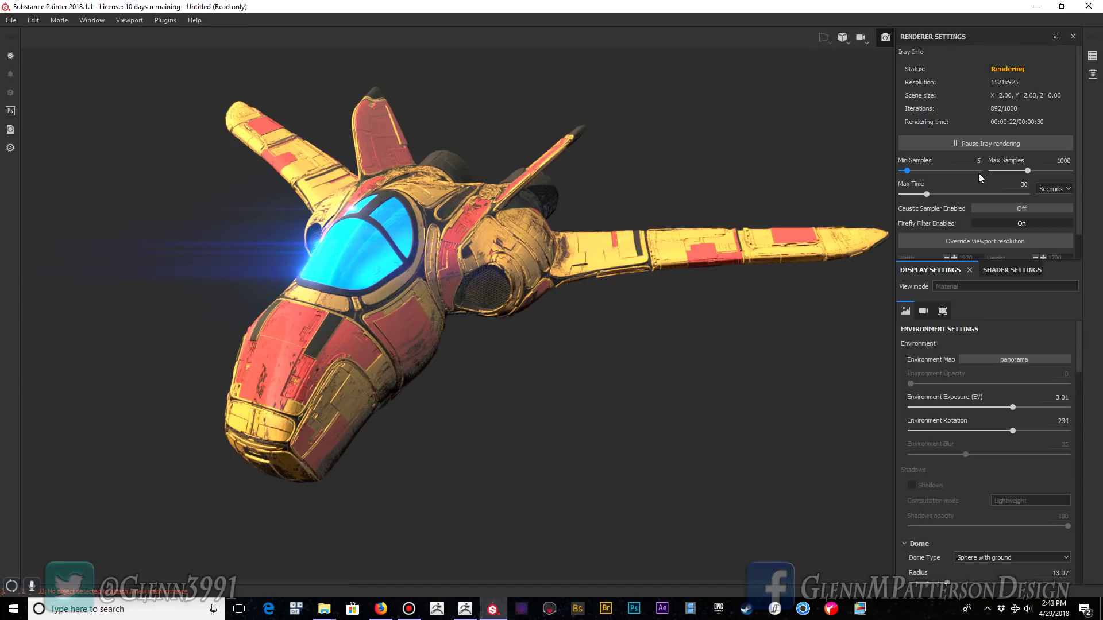
# - Look at the export dialog for saving the Iray render, close it without saving, and review the camera settings
pyautogui.scroll(-1, 978, 173)
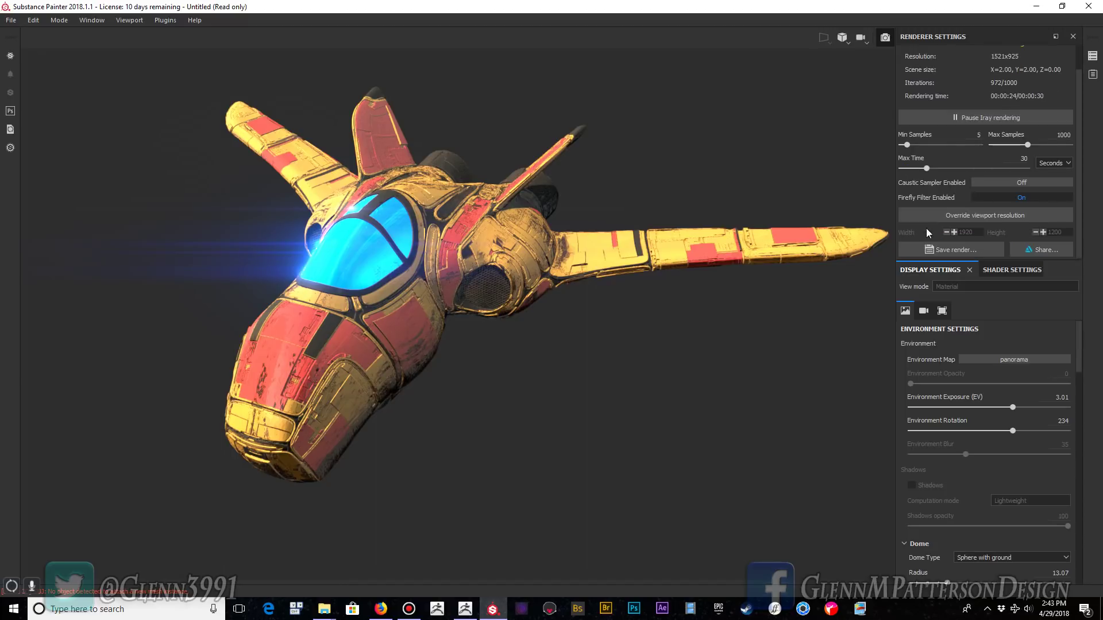
pyautogui.click(964, 252)
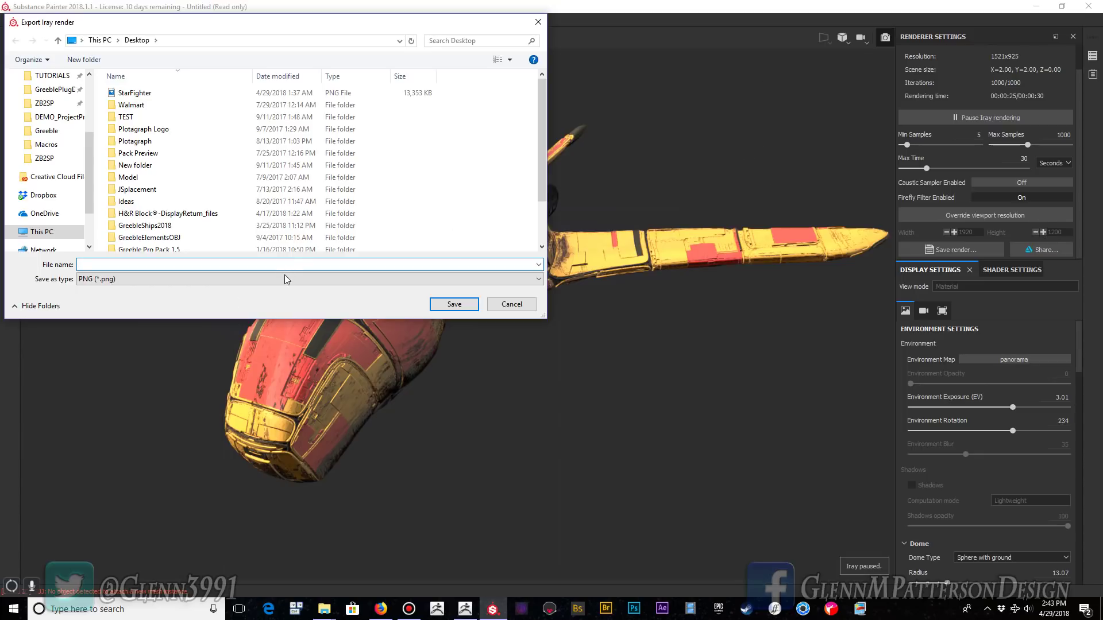
pyautogui.click(497, 304)
pyautogui.scroll(-10, 1009, 321)
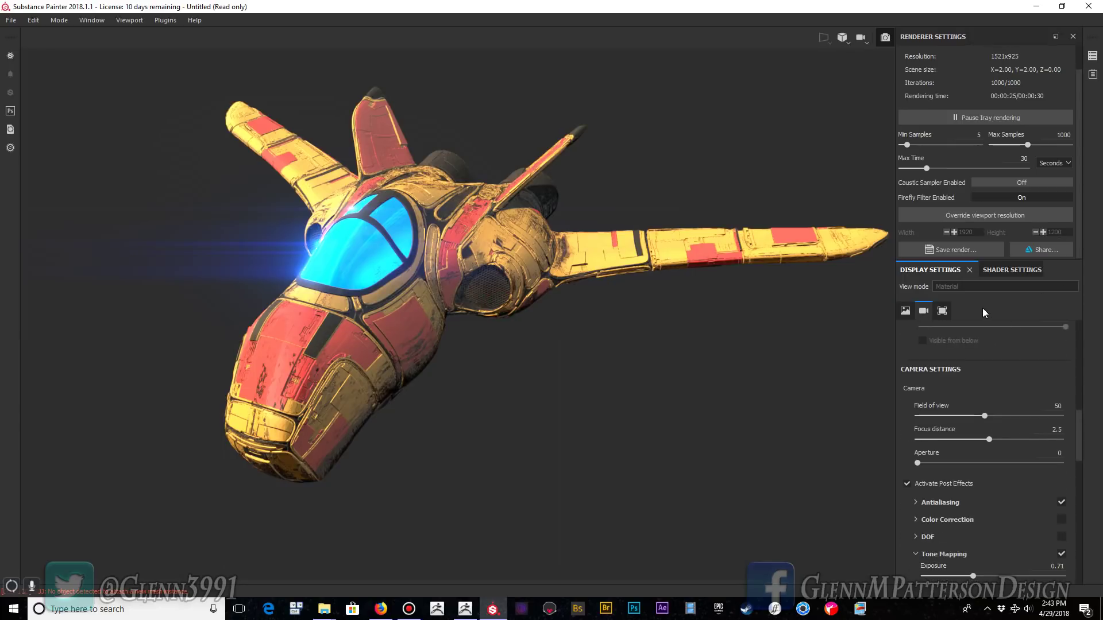
pyautogui.scroll(-1, 879, 258)
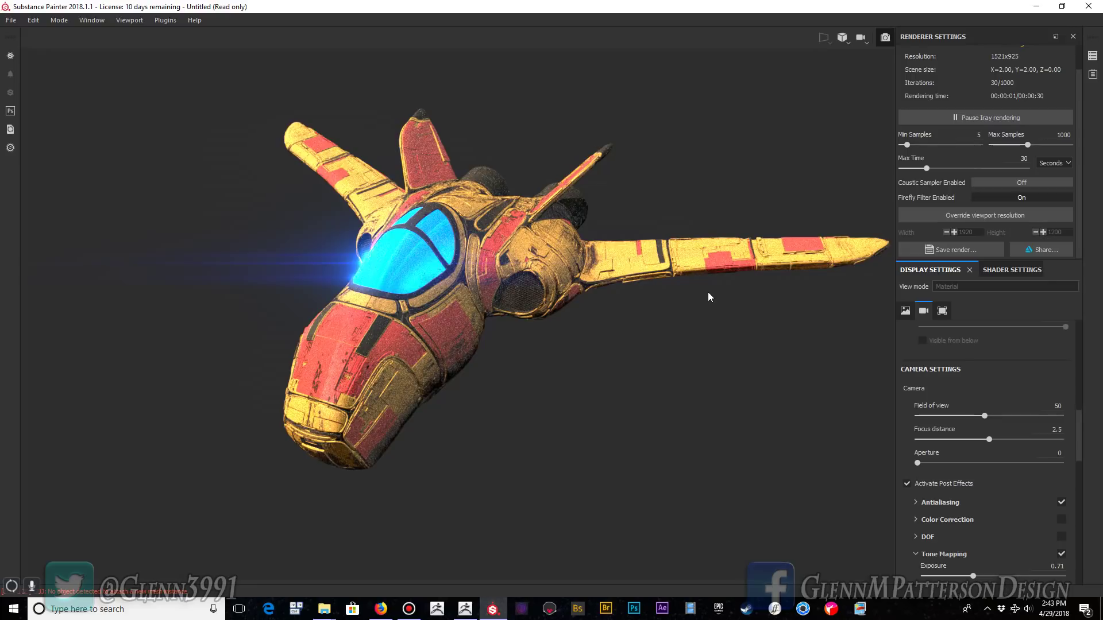
# - Leave the Iray render and change the base color of the Machinery folder's Metal Base layer to green, hue 0.341
pyautogui.click(885, 38)
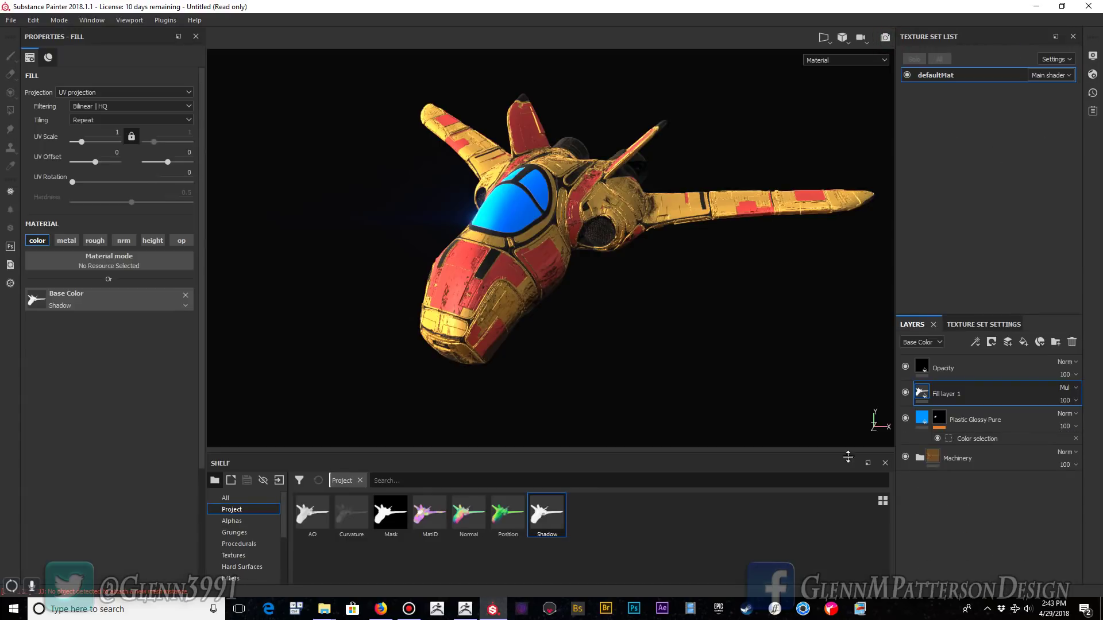
pyautogui.click(1006, 463)
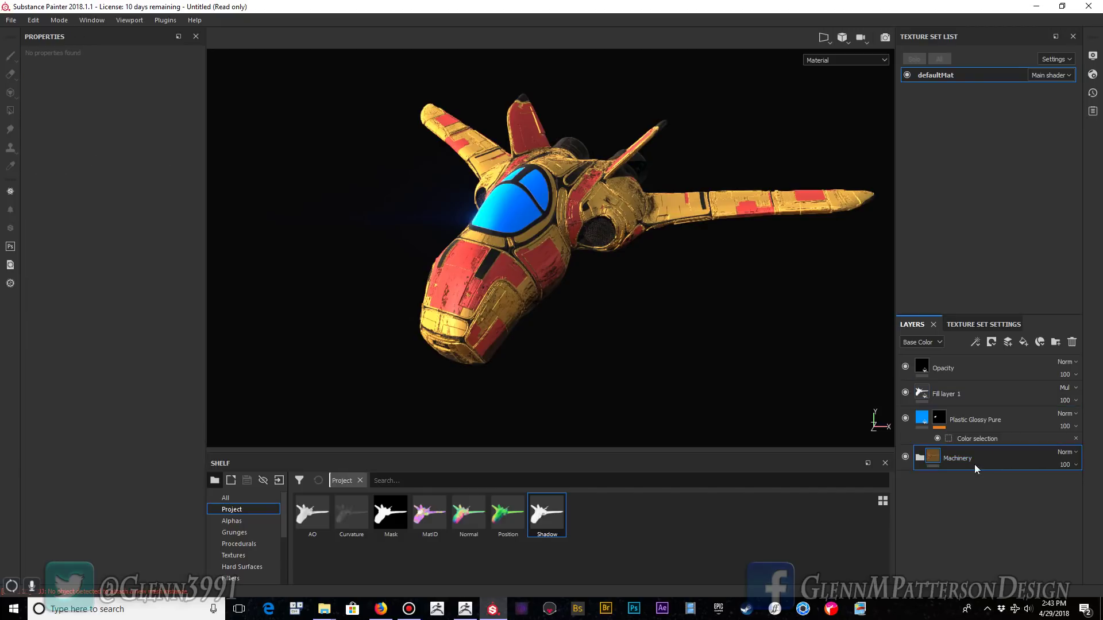
pyautogui.click(920, 457)
pyautogui.scroll(-2, 985, 537)
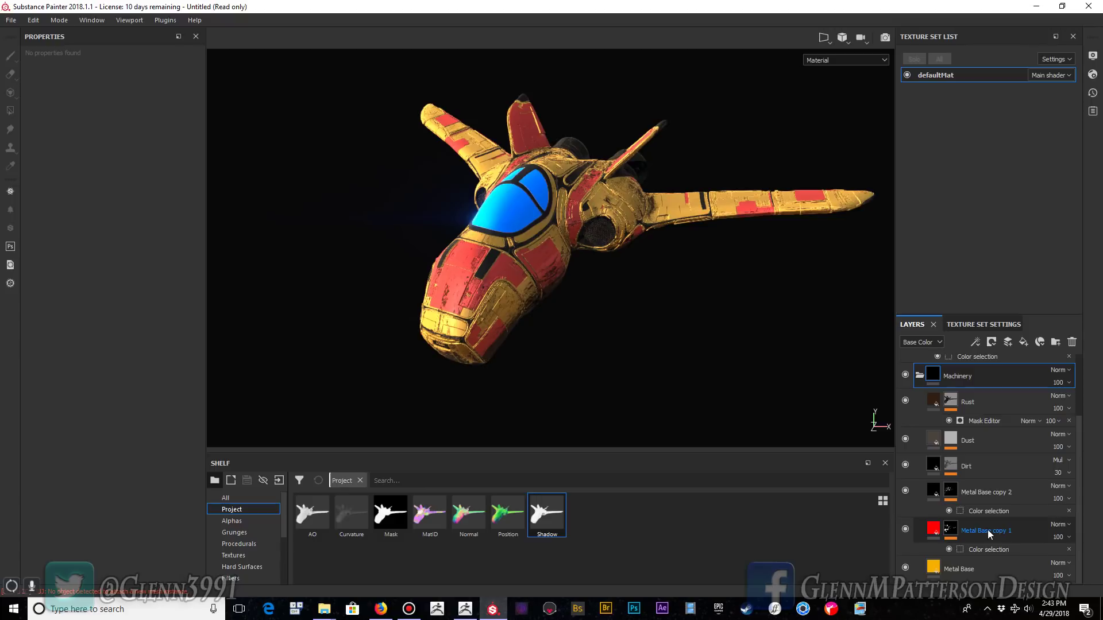
pyautogui.click(932, 568)
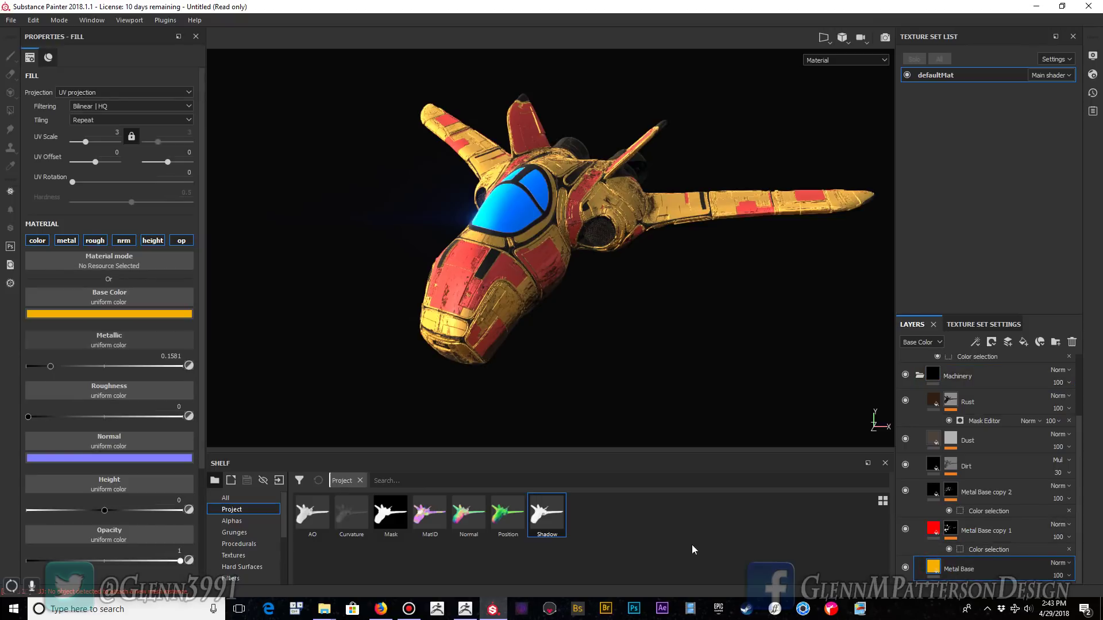
pyautogui.click(108, 313)
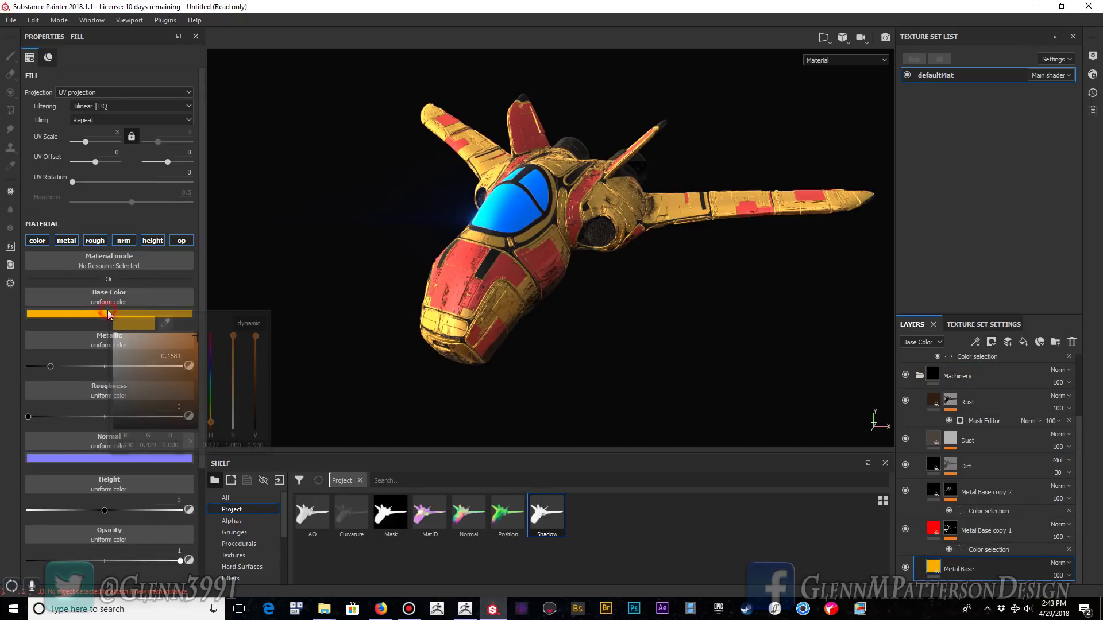
pyautogui.click(210, 367)
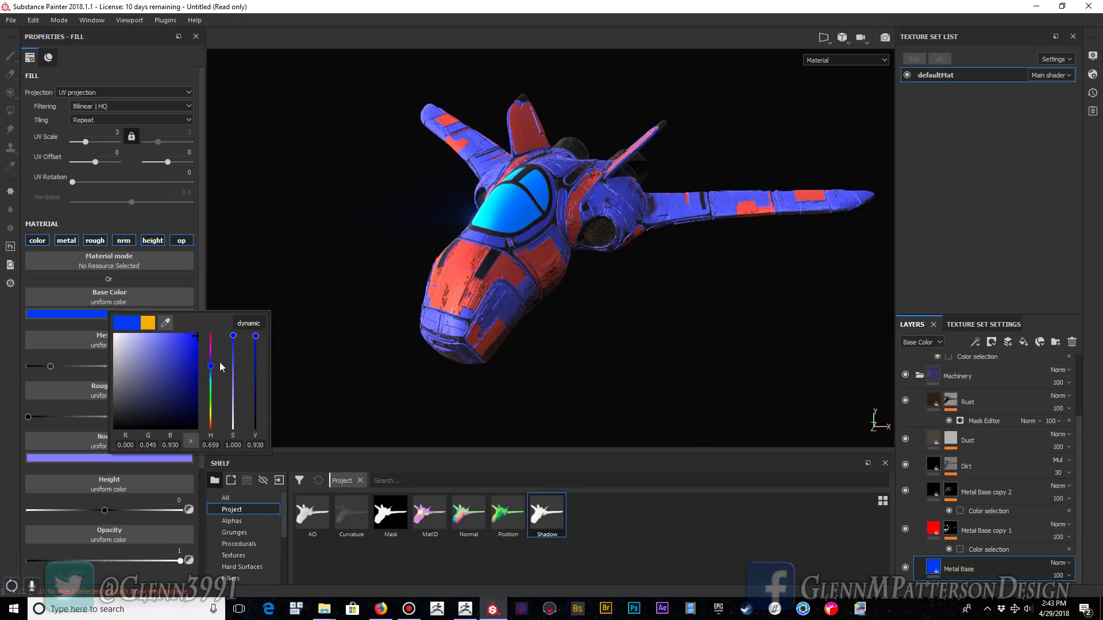
pyautogui.click(211, 397)
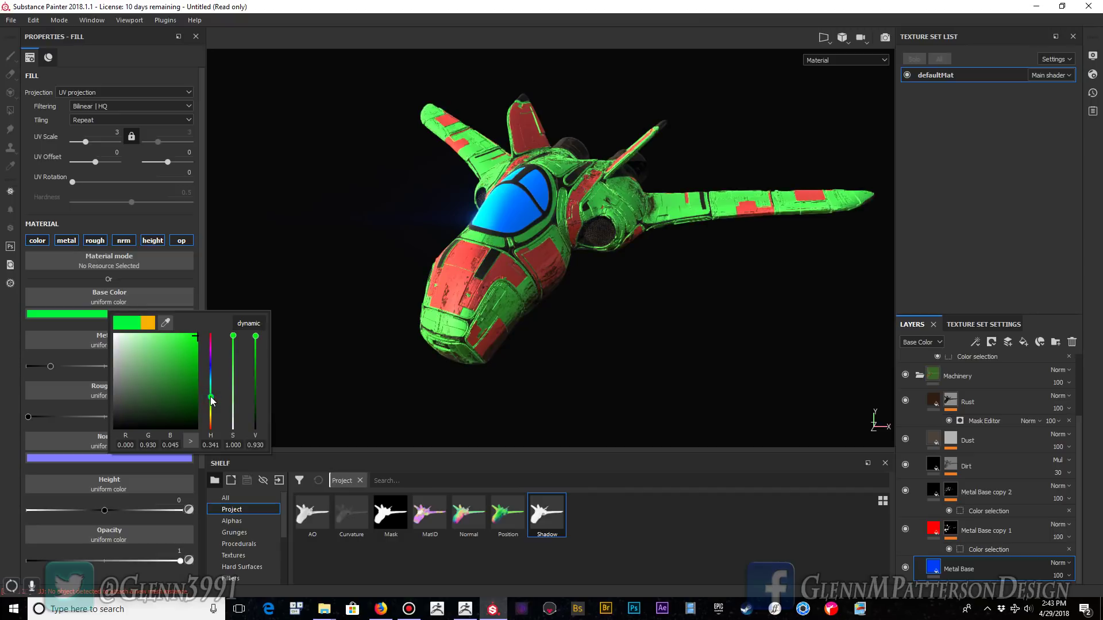
# - Change the base color of the Metal Base copy 1 layer to blue, hue 0.623
pyautogui.click(930, 532)
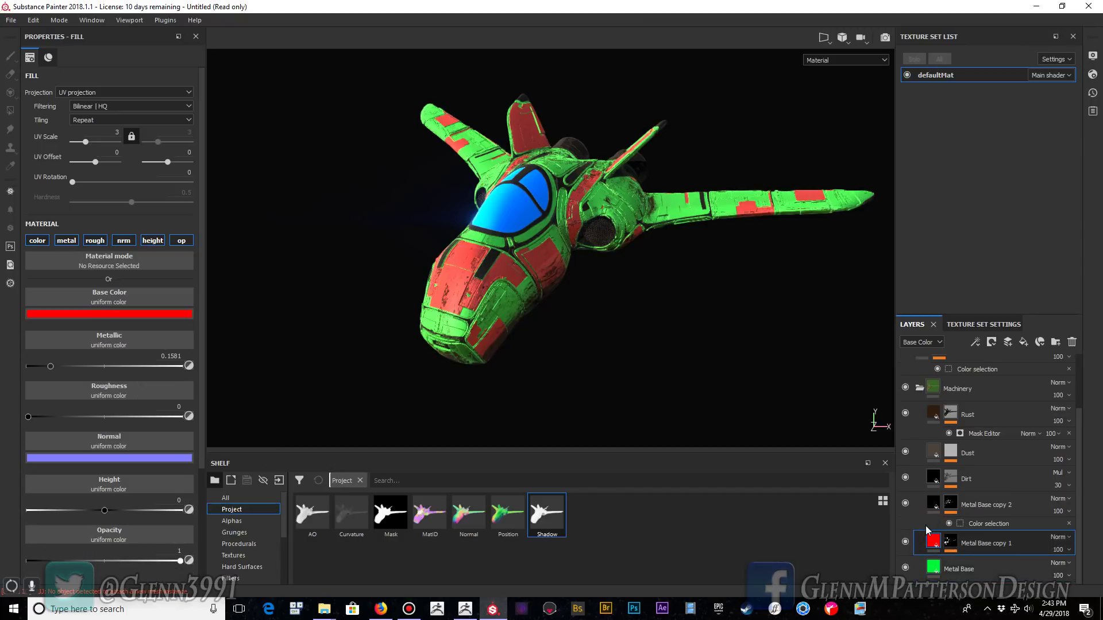
pyautogui.click(78, 314)
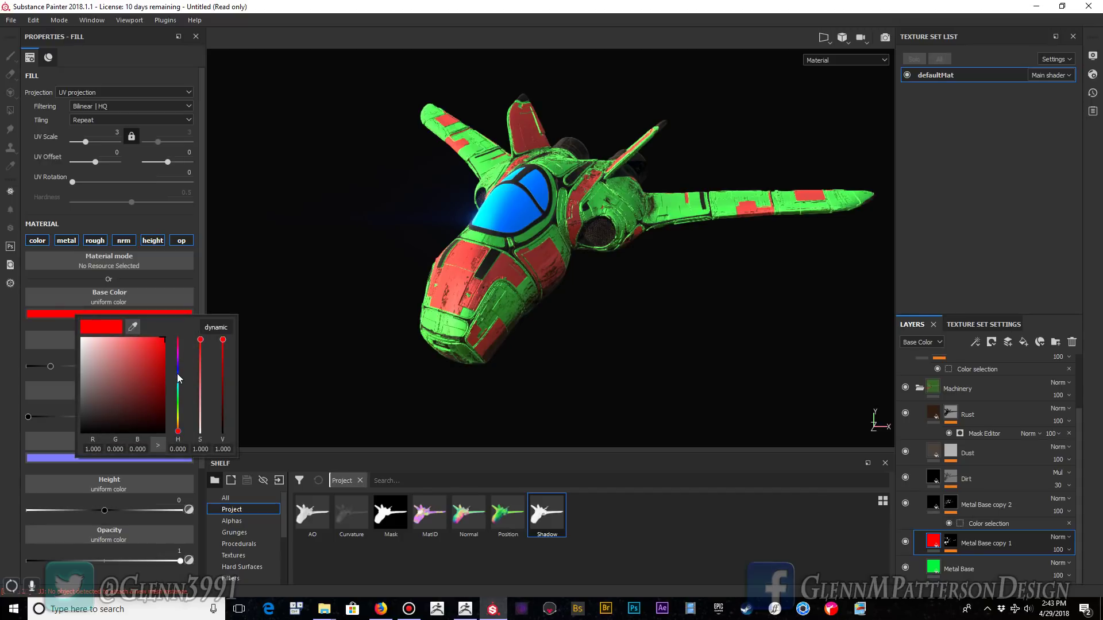
pyautogui.click(178, 374)
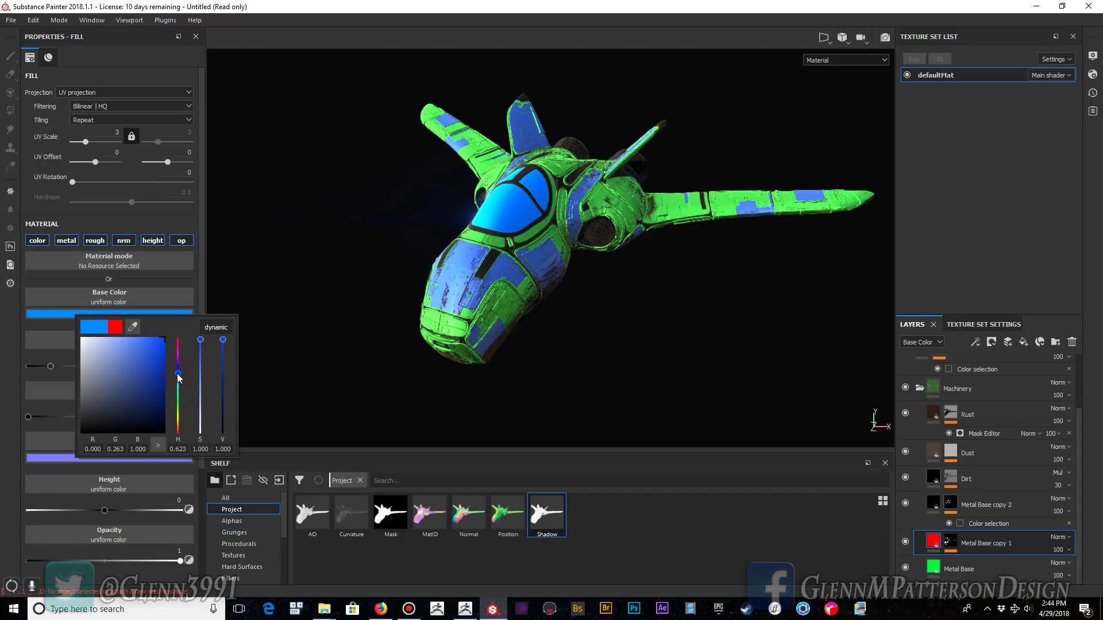
# - Try pink for the Metal Base copy 1 layer's base color, then settle on yellow with hue 0.126
pyautogui.click(178, 343)
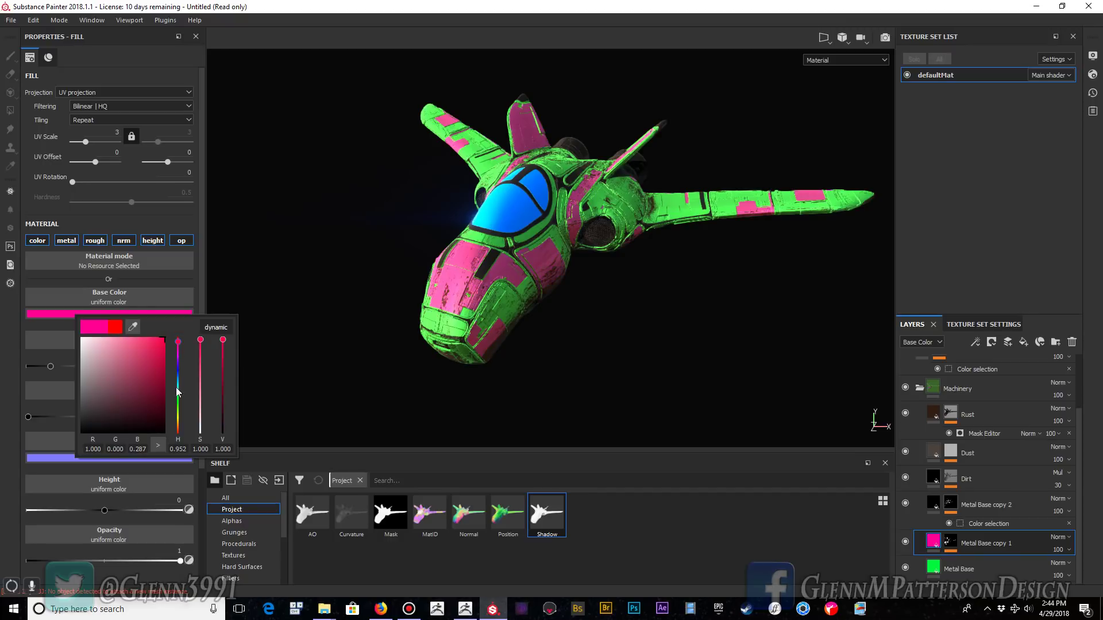
pyautogui.click(178, 423)
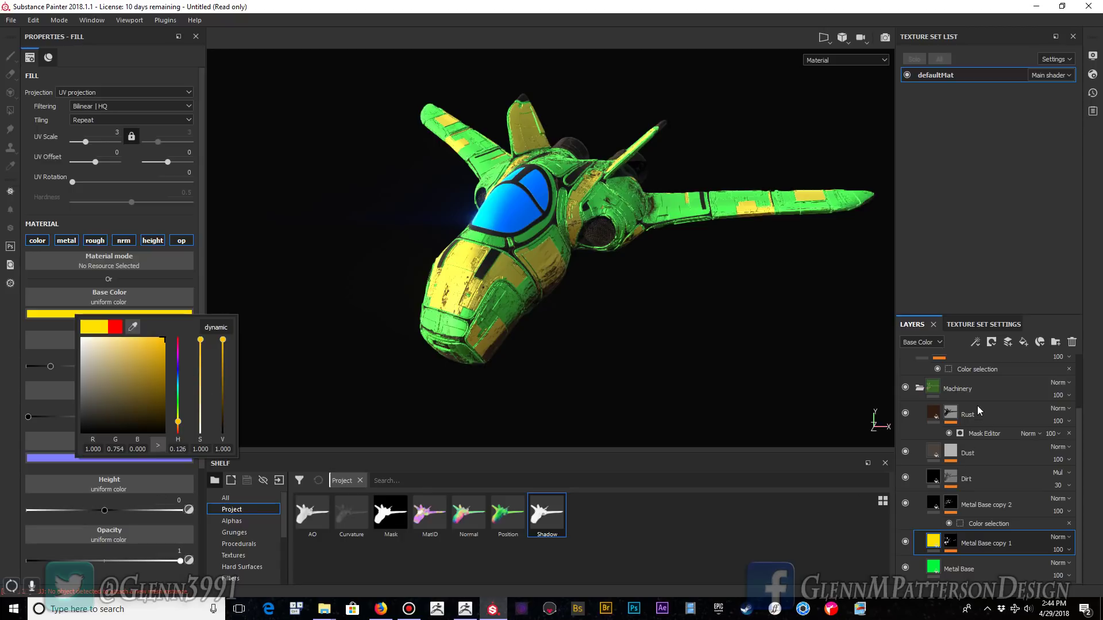
pyautogui.click(351, 396)
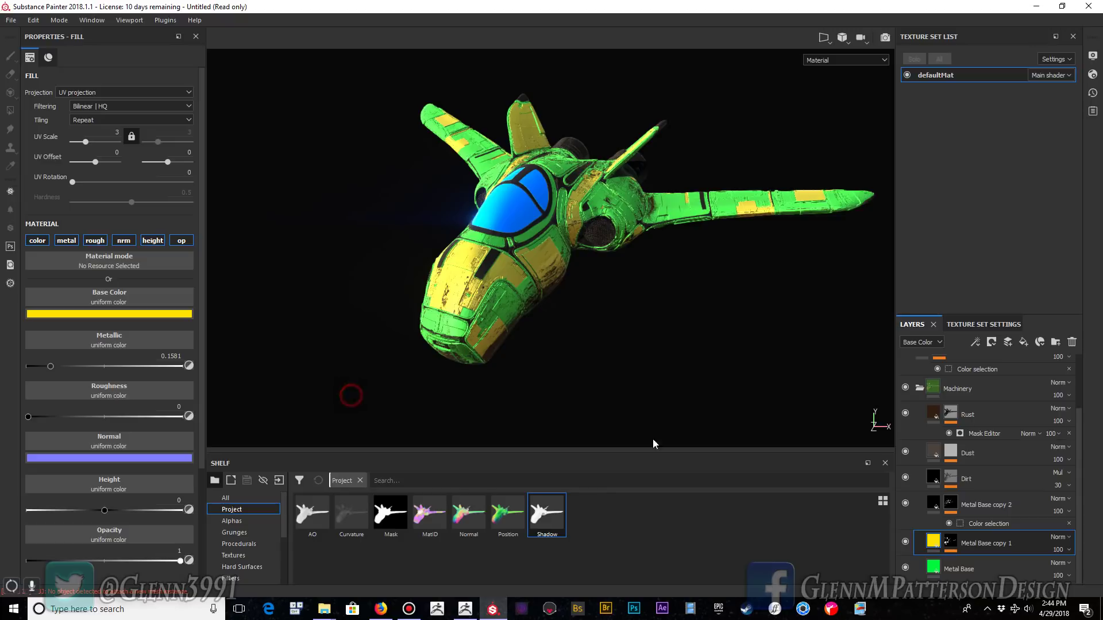
# - Change the Plastic Glossy Pure layer's base color to red, hue 0.000, and render the recolored ship in Iray
pyautogui.scroll(3, 1025, 384)
pyautogui.click(920, 424)
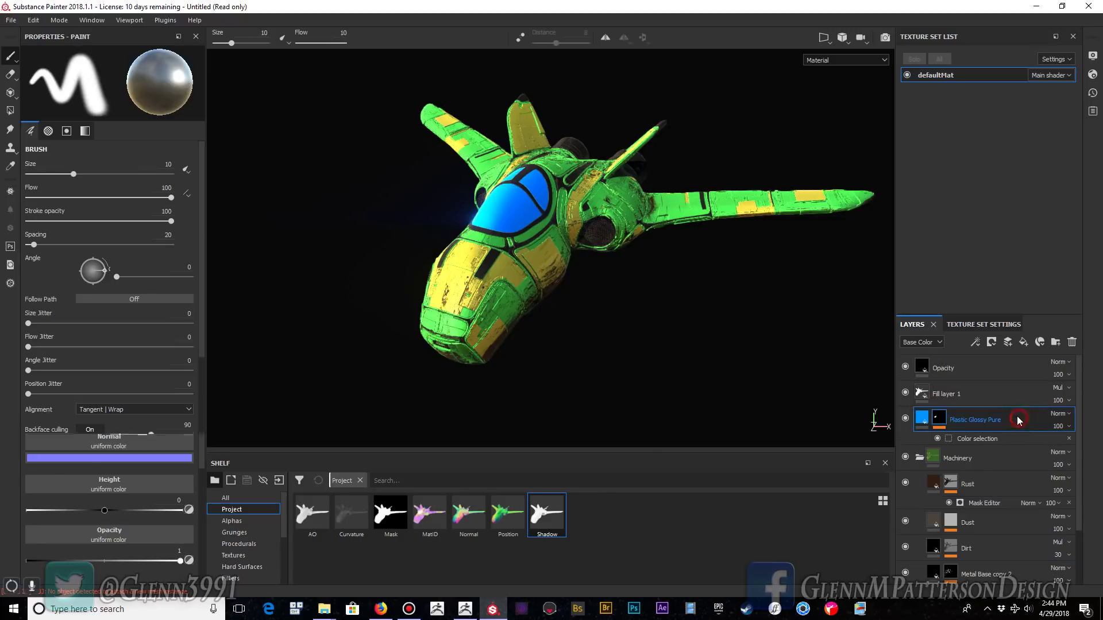
pyautogui.click(923, 422)
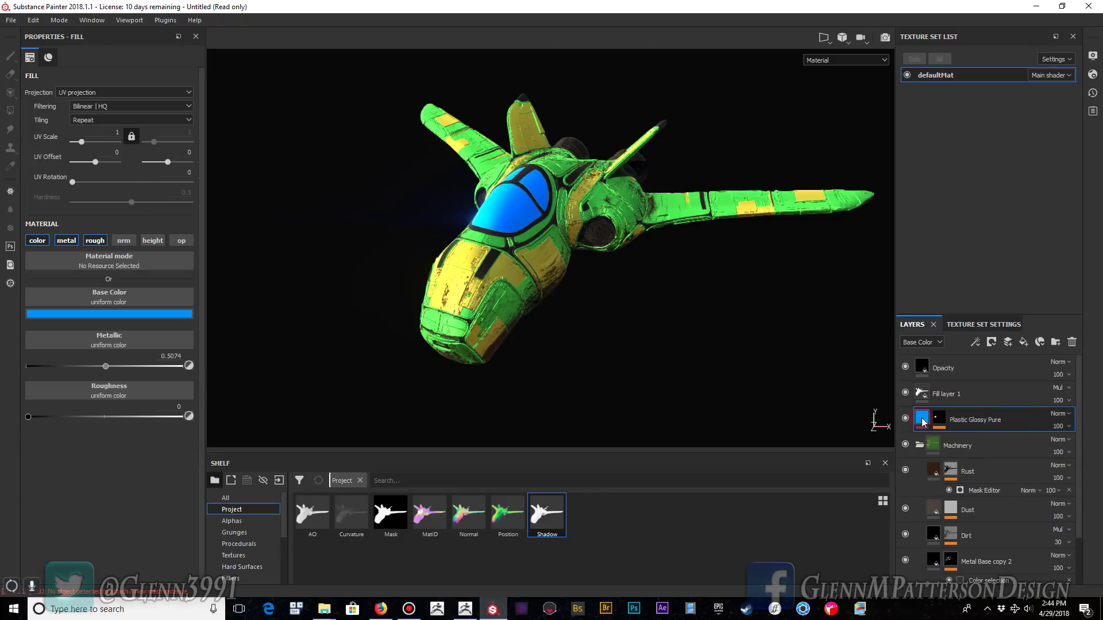
pyautogui.click(157, 313)
pyautogui.moveTo(259, 428); pyautogui.dragTo(260, 450)
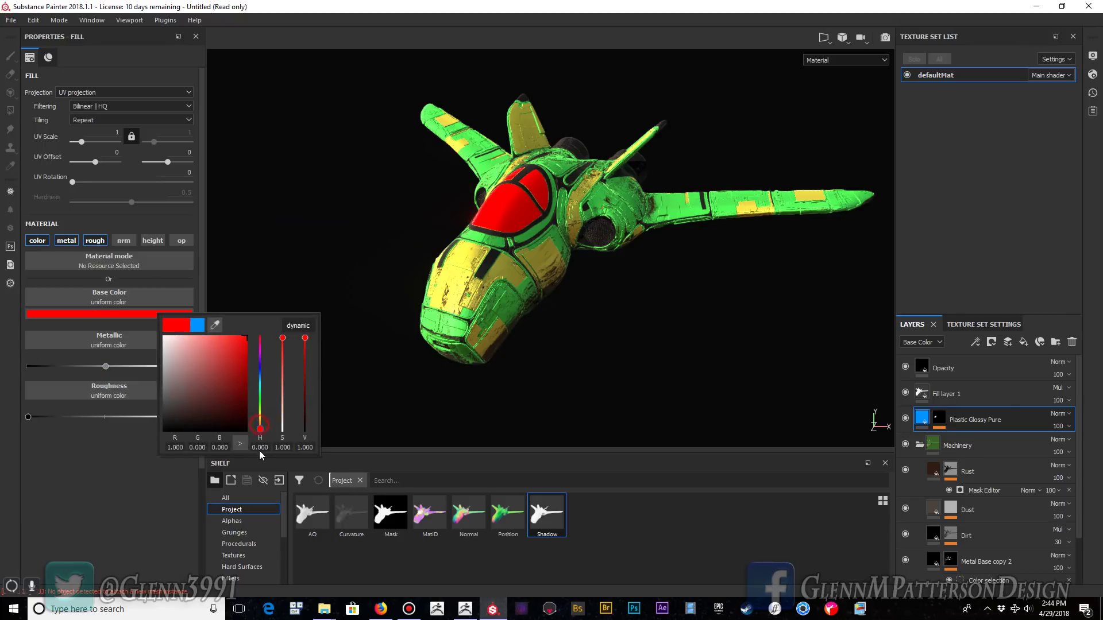
pyautogui.click(885, 41)
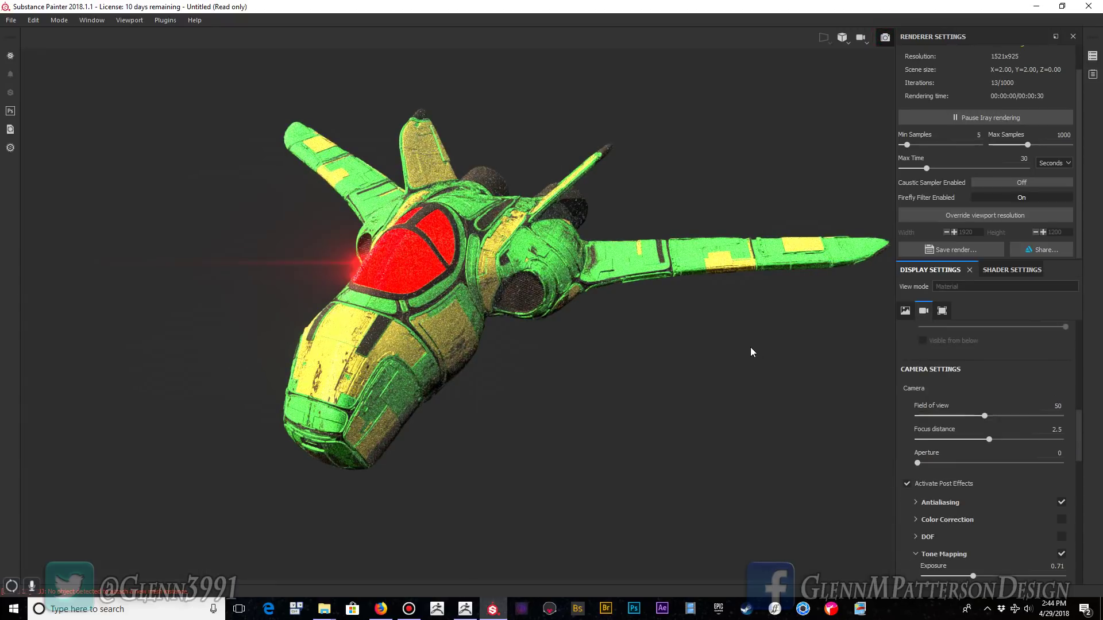